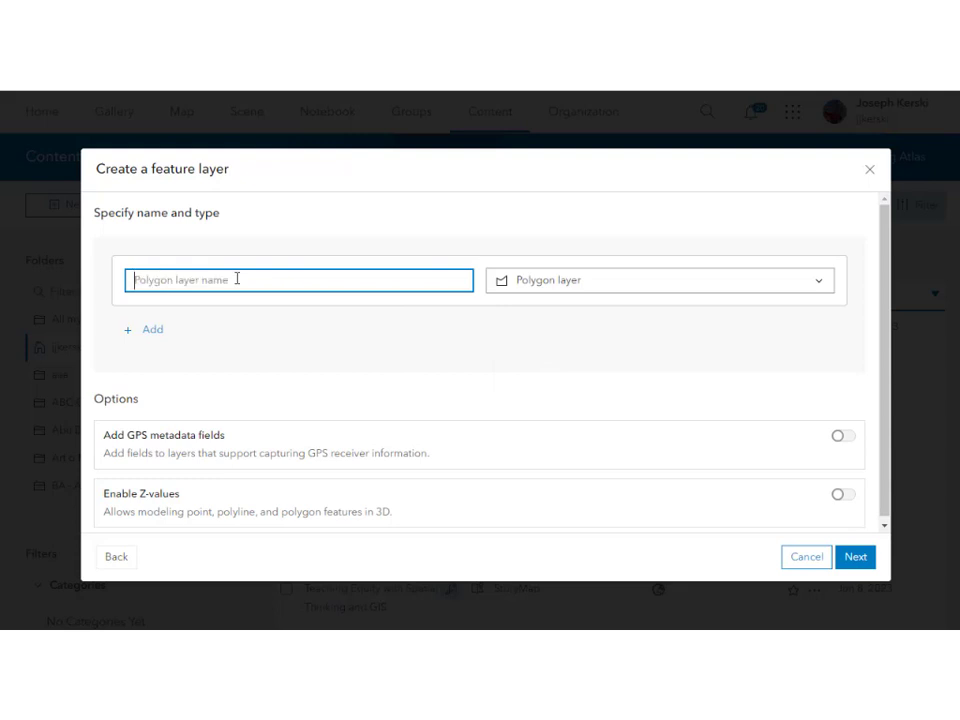
Step: Name the new polygon layer Land Use Land Cover and title the item Land Use Land Cover Dunstan Campus
text(d Use Land Cover)
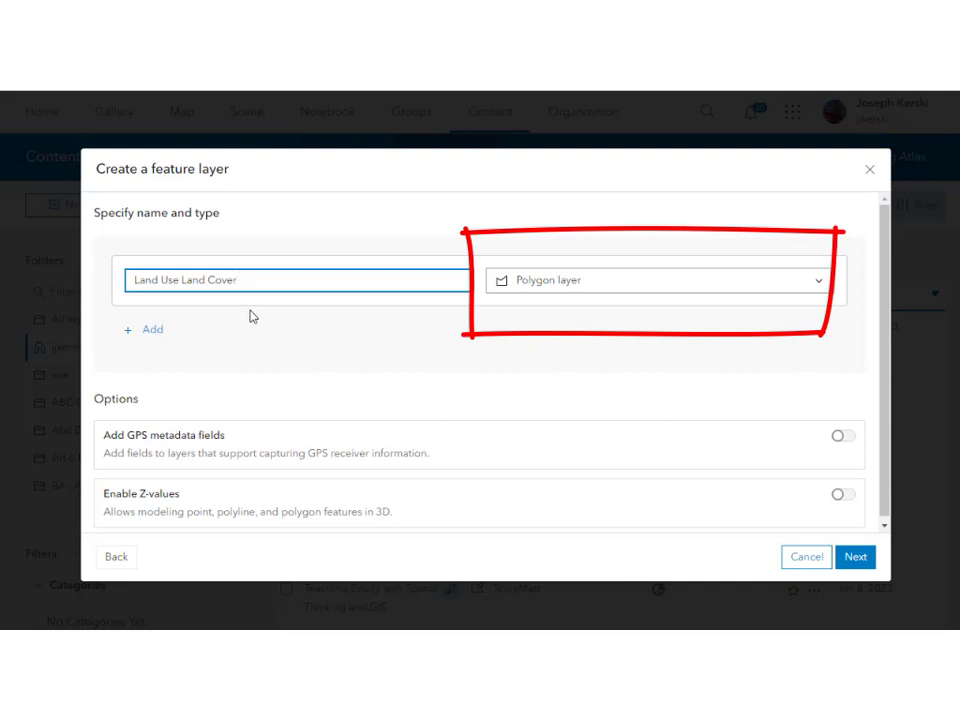
click(855, 557)
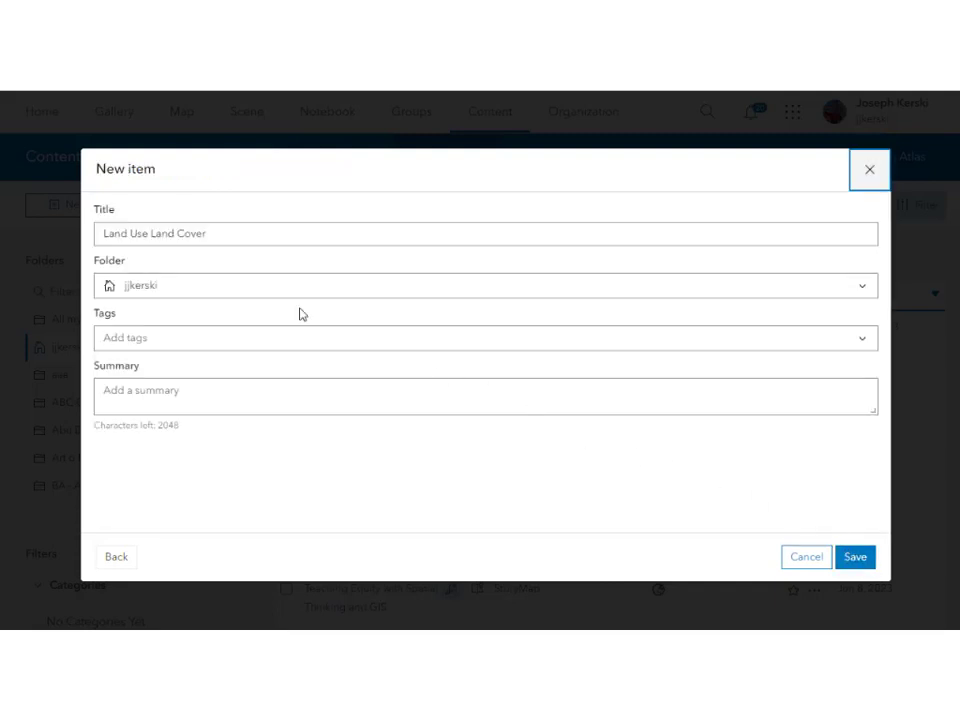
click(218, 237)
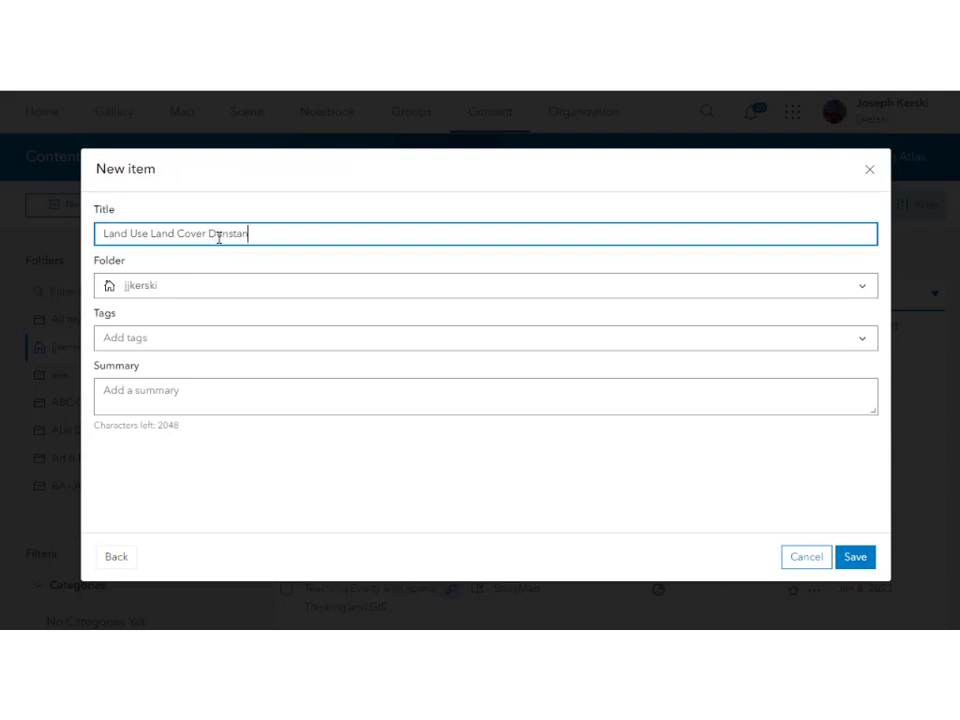
Step: Add the tags land use, land cover and polygon feature class demonstration to the new item
click(227, 331)
text(land use)
key(Return)
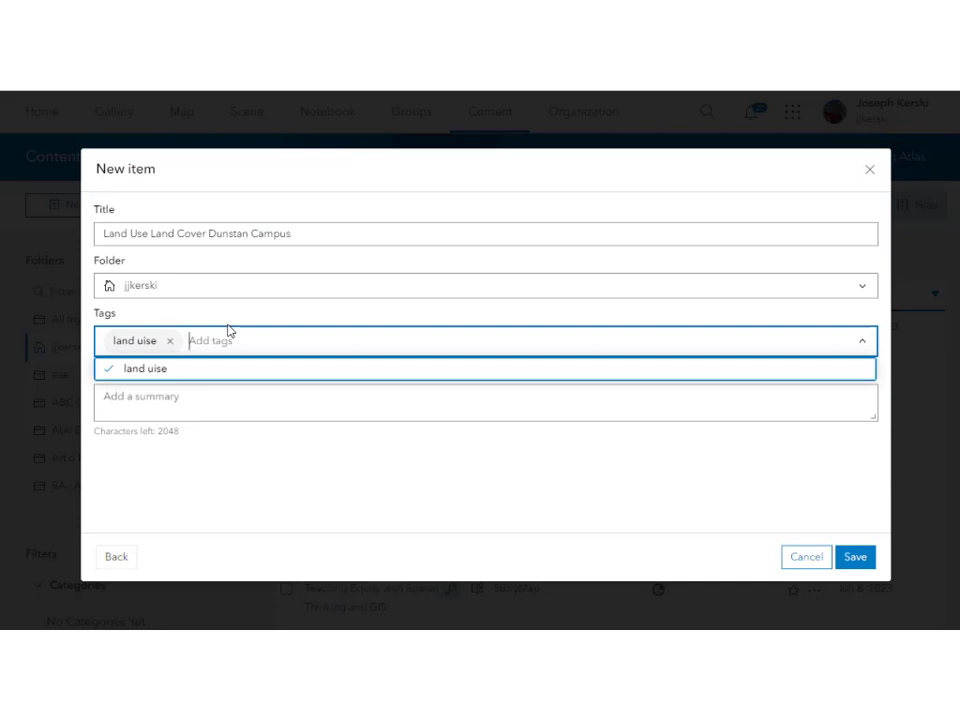
click(171, 342)
text(land c)
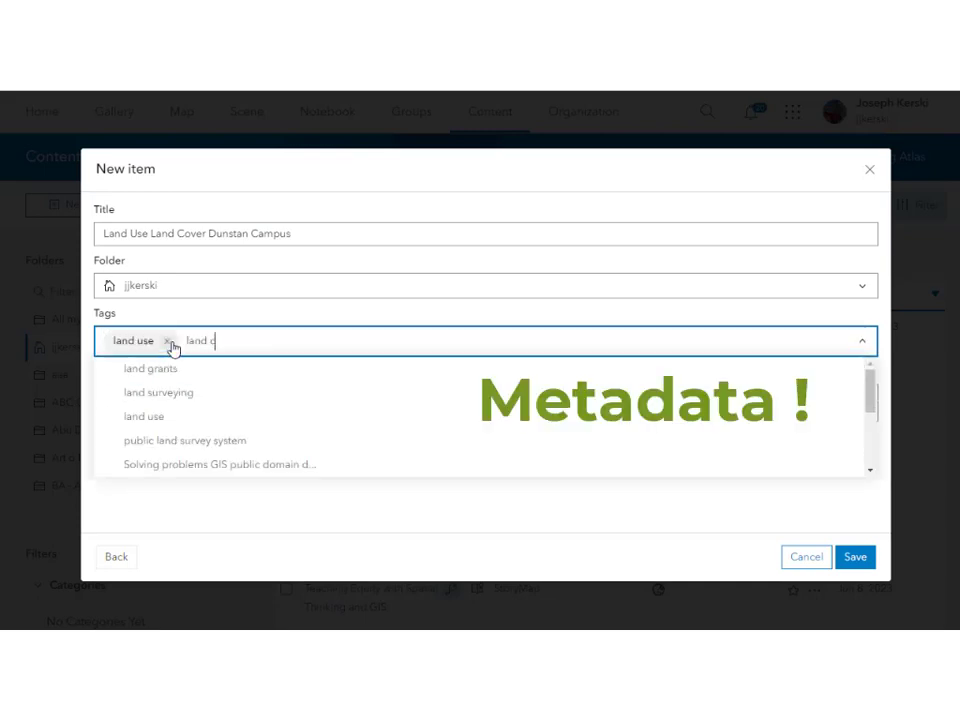
text(over)
key(Return)
text(po)
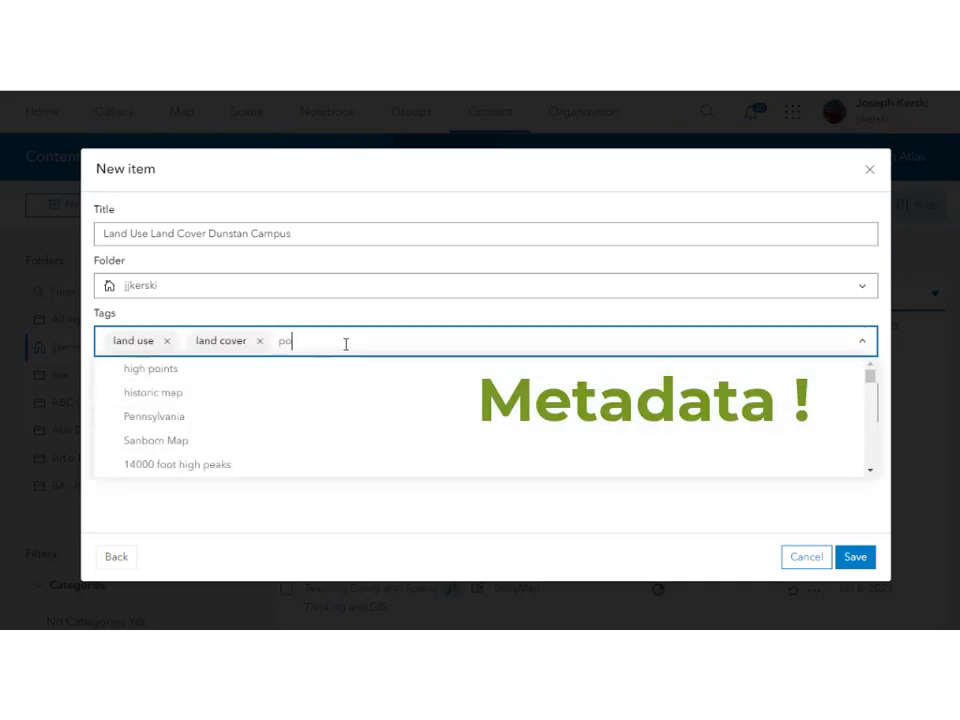
text(lygon feature class dem)
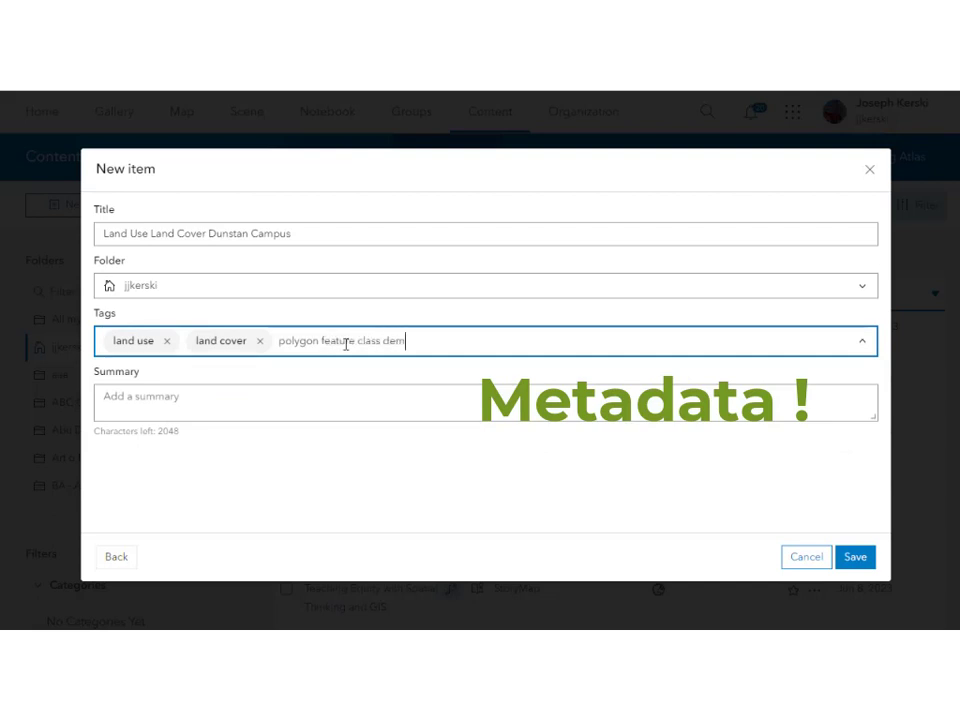
text(onstration)
key(Return)
Step: Enter the summary "Polygon feature class creation and editing demonstration for a school or university campus." and save the item
click(239, 403)
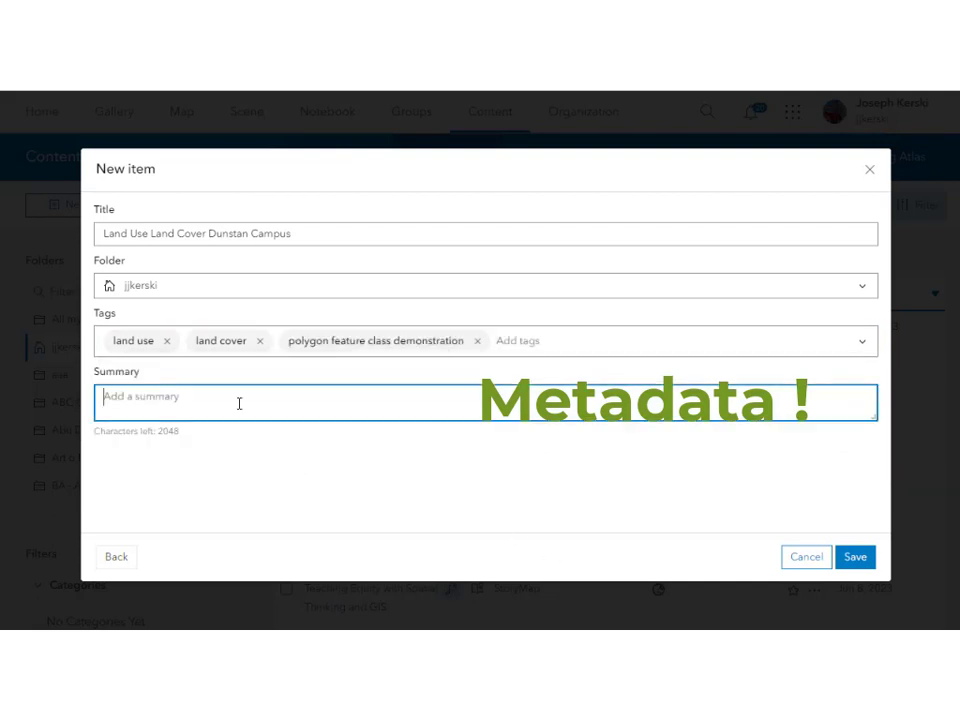
text(Polygon feature class creation and editing d)
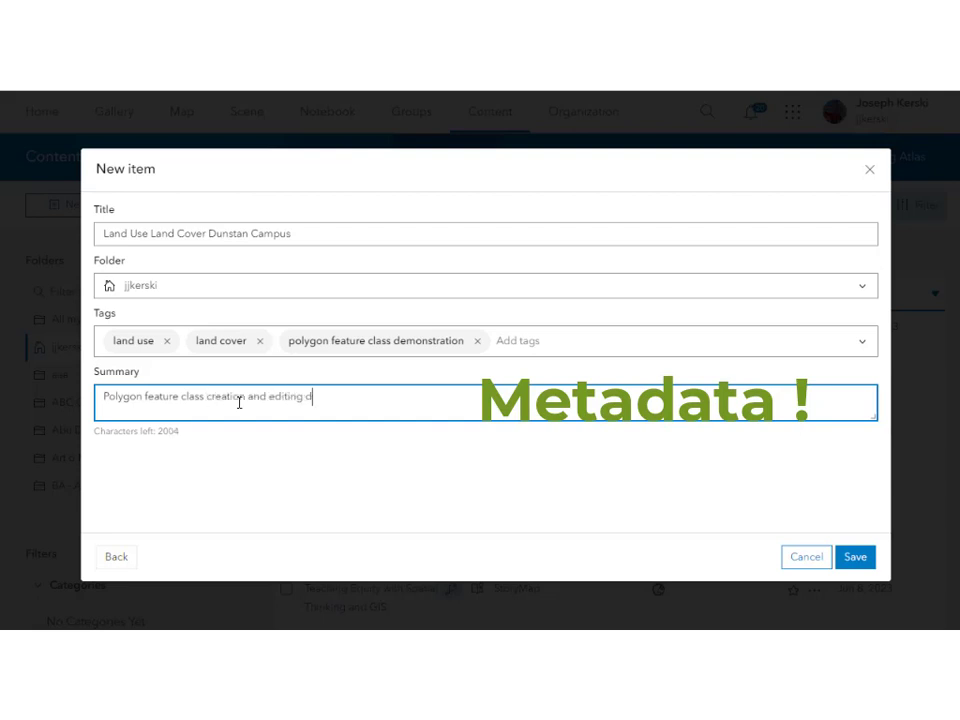
text(school or)
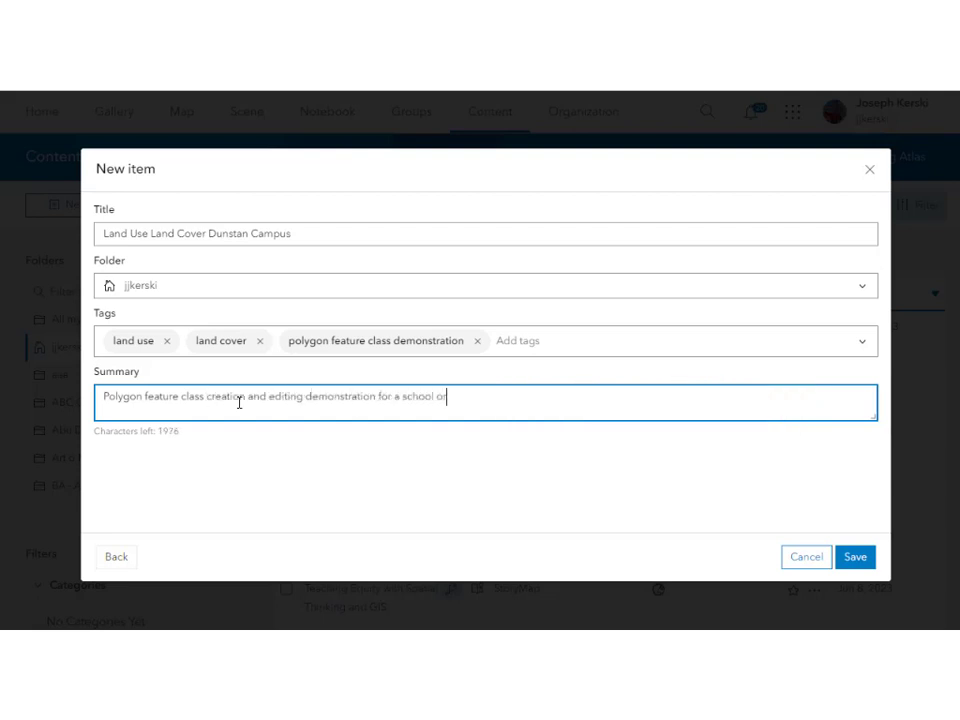
text( university campus.)
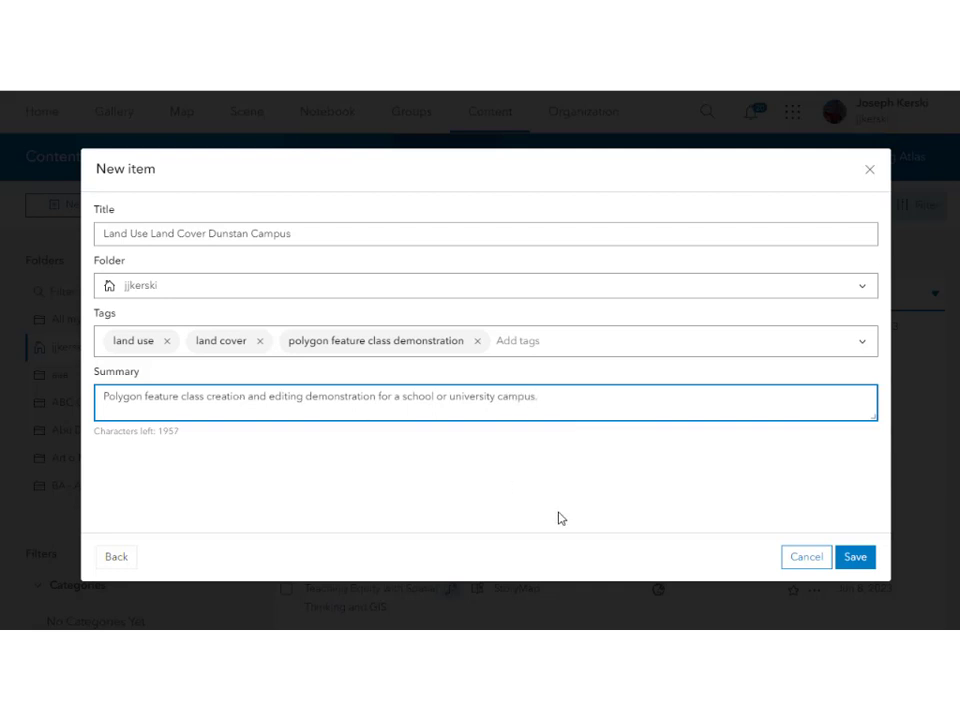
click(854, 558)
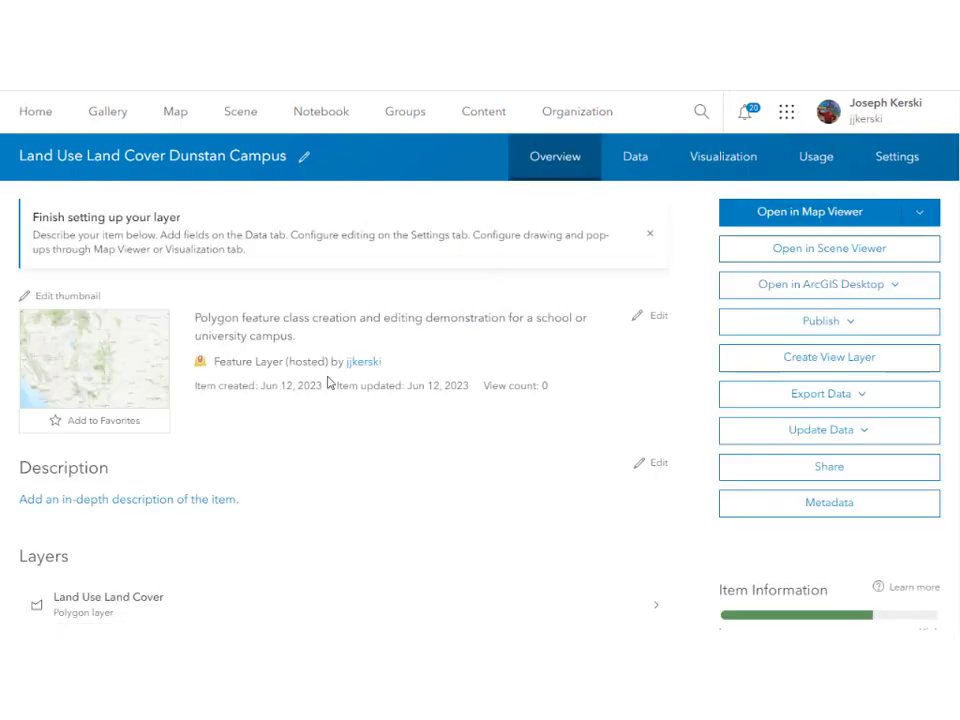
Step: Open the new layer in Map Viewer and search the map for dunstan middle school
click(916, 219)
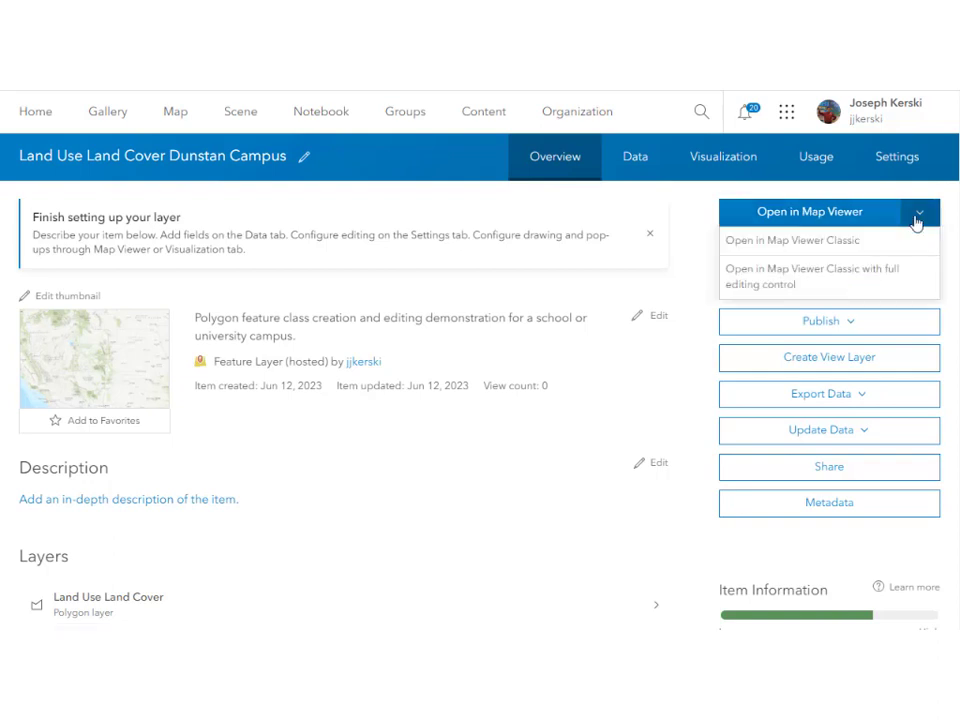
click(810, 212)
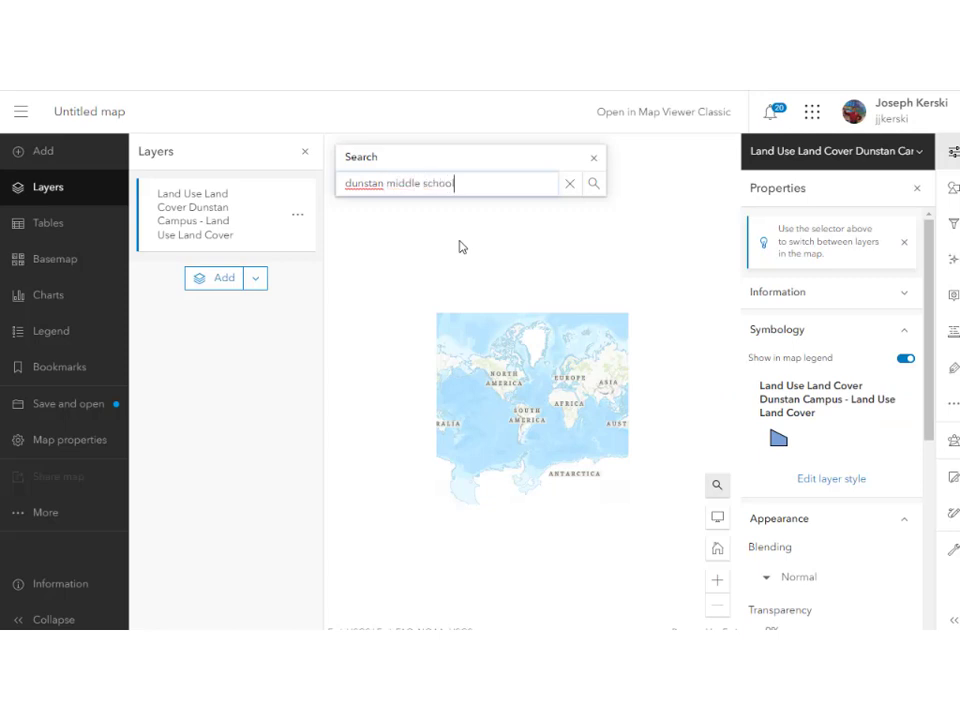
key(Return)
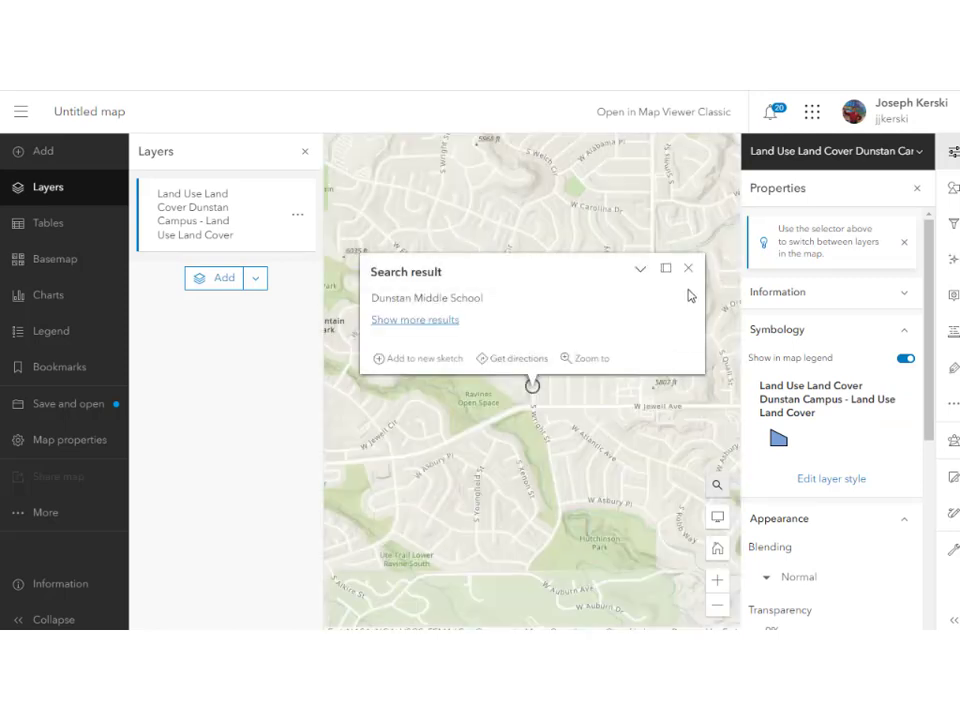
click(688, 268)
scroll(505, 372, up, 2)
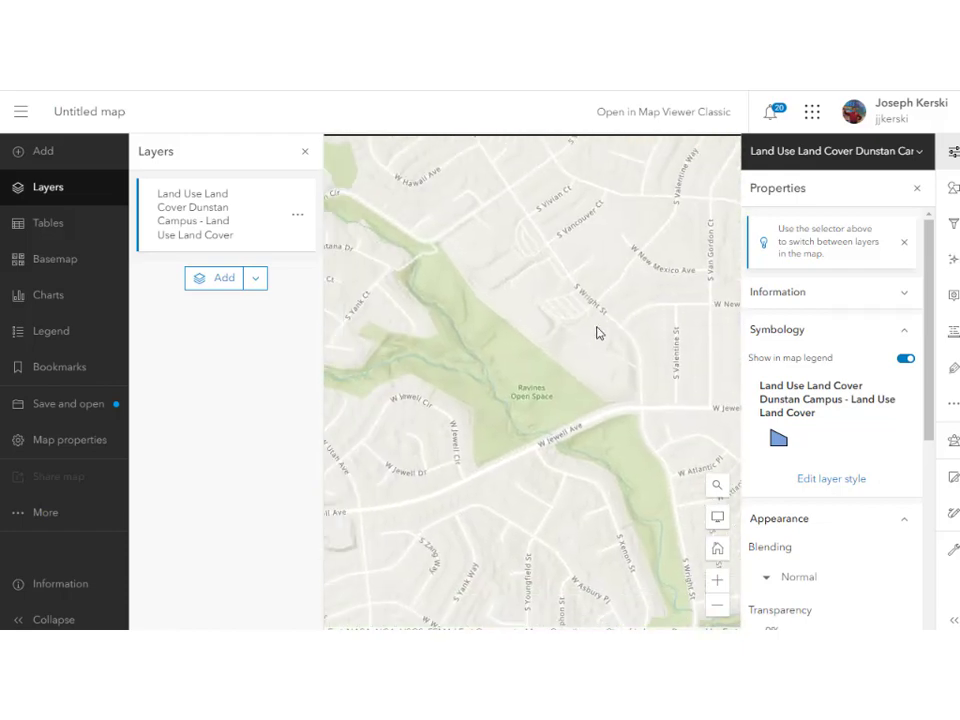
Step: Change the map's basemap to Imagery Hybrid and centre the school campus in view
click(40, 262)
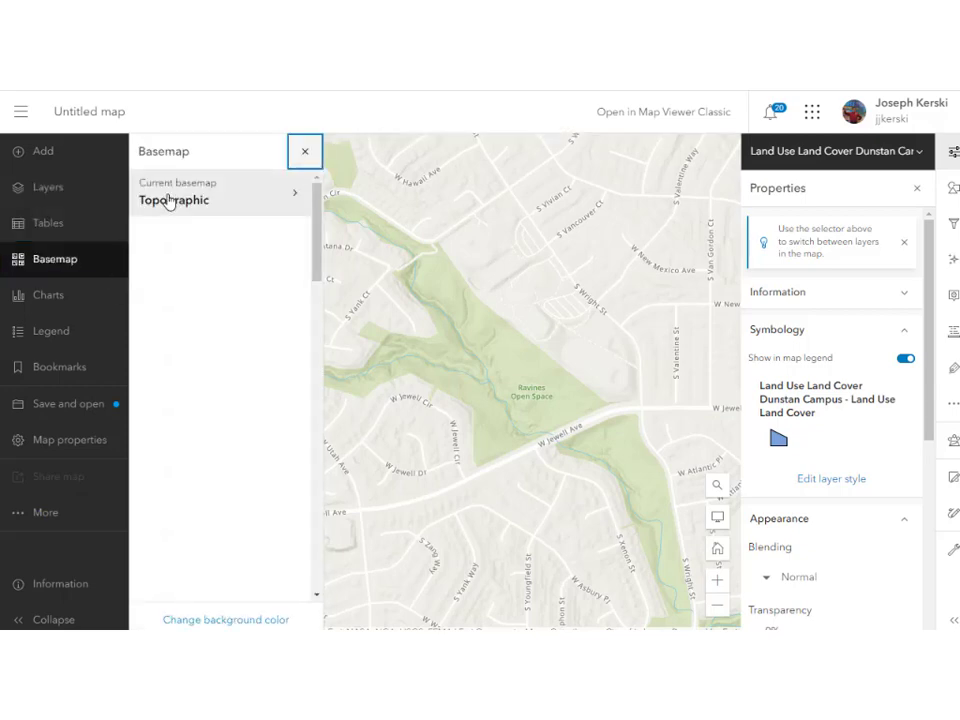
click(167, 199)
click(231, 304)
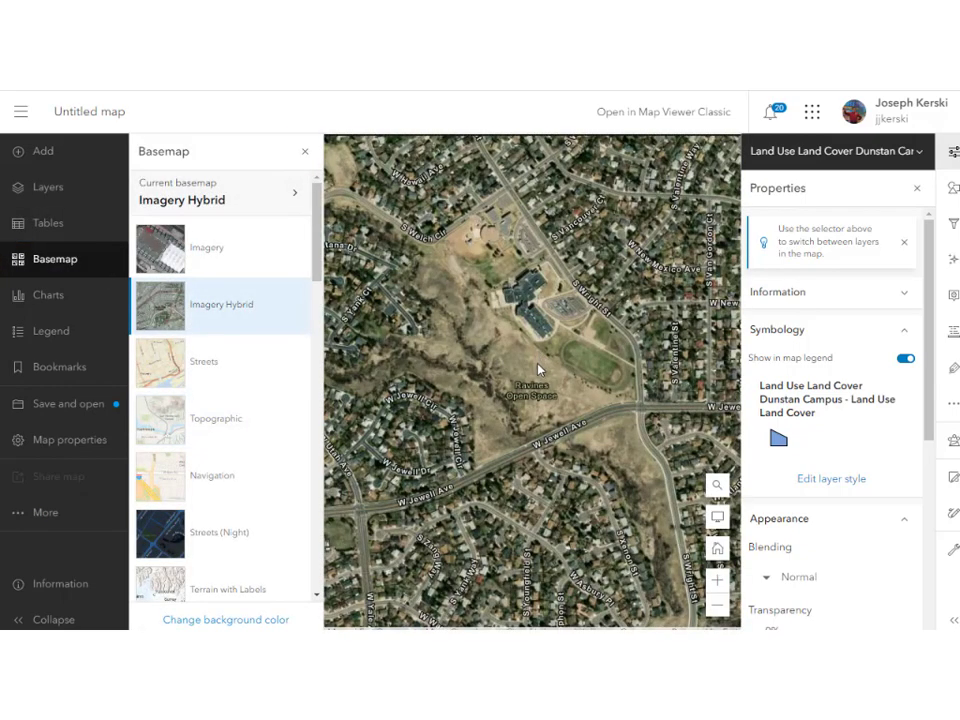
drag(540, 362, 561, 382)
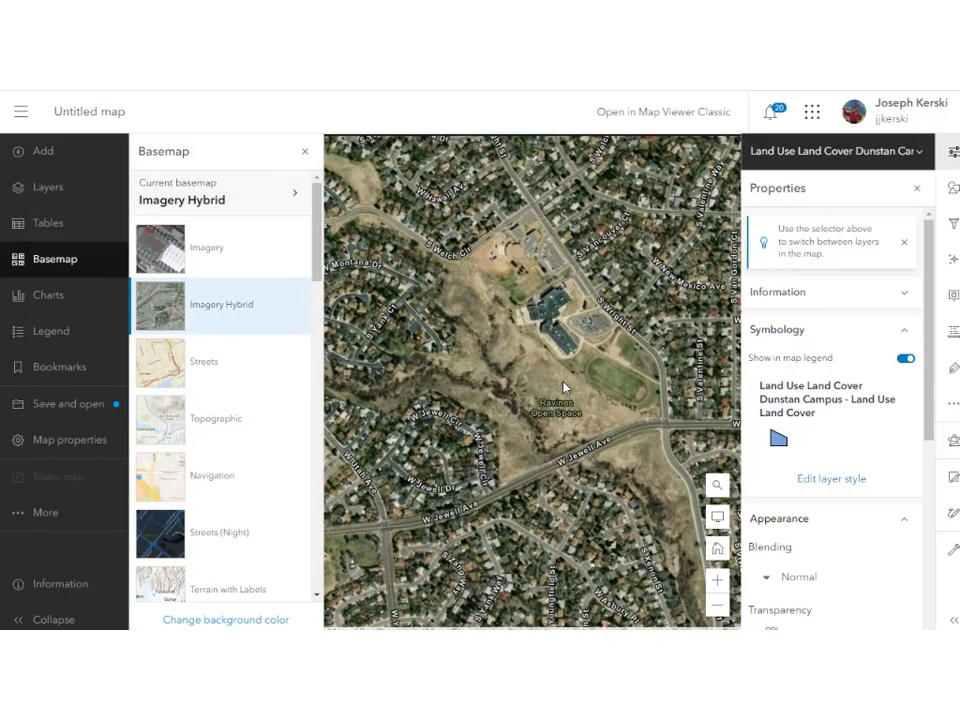
Step: Close the layer properties and examine the attribute table of the Land Use Land Cover layer
click(917, 190)
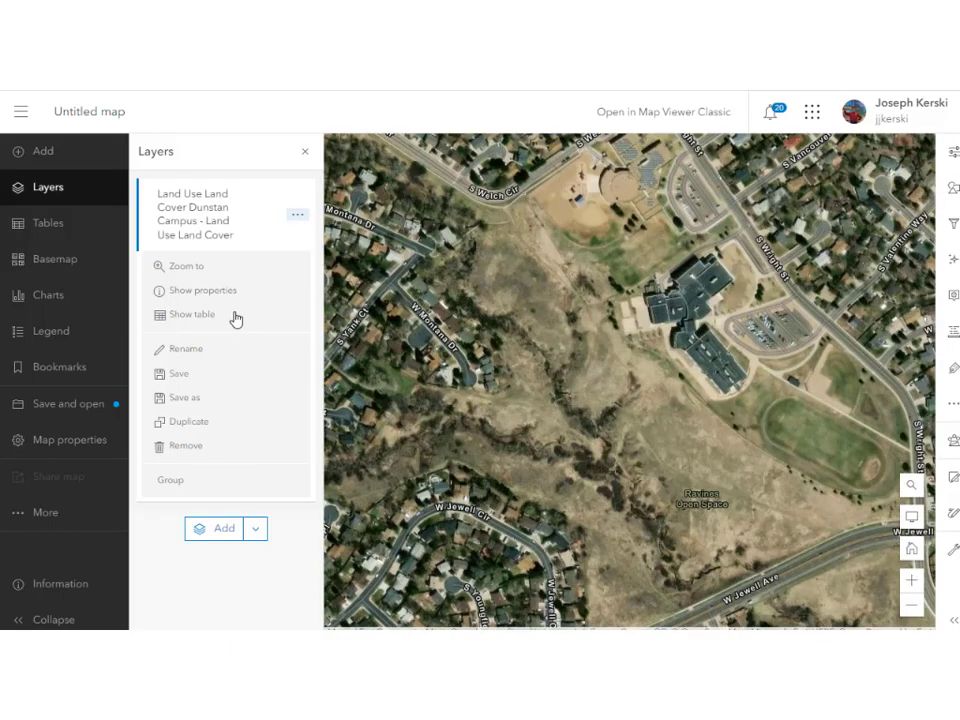
click(233, 316)
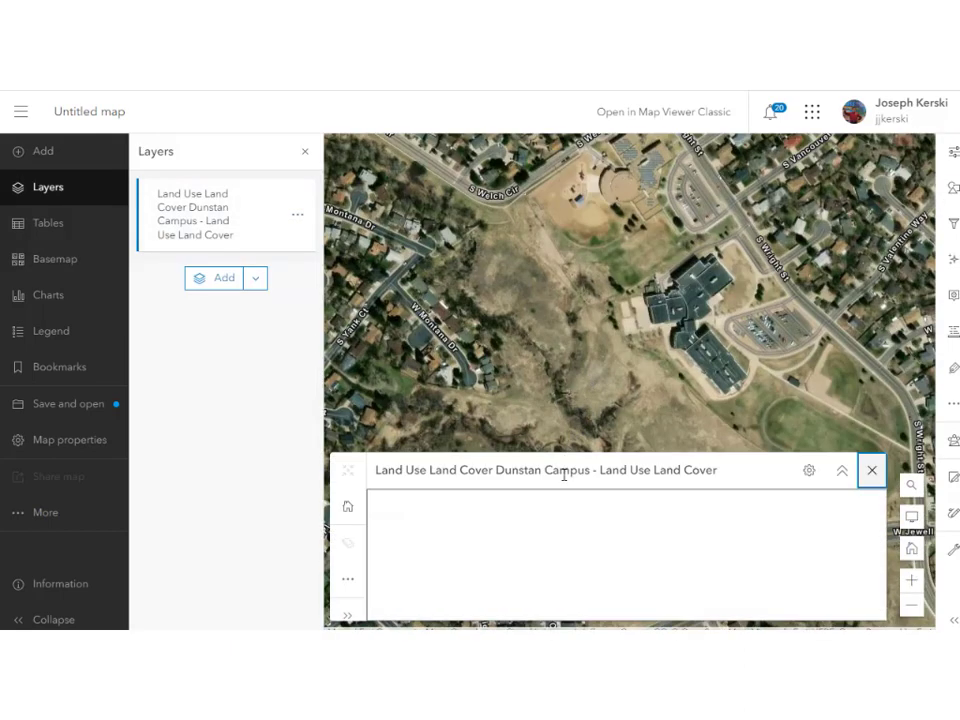
click(871, 471)
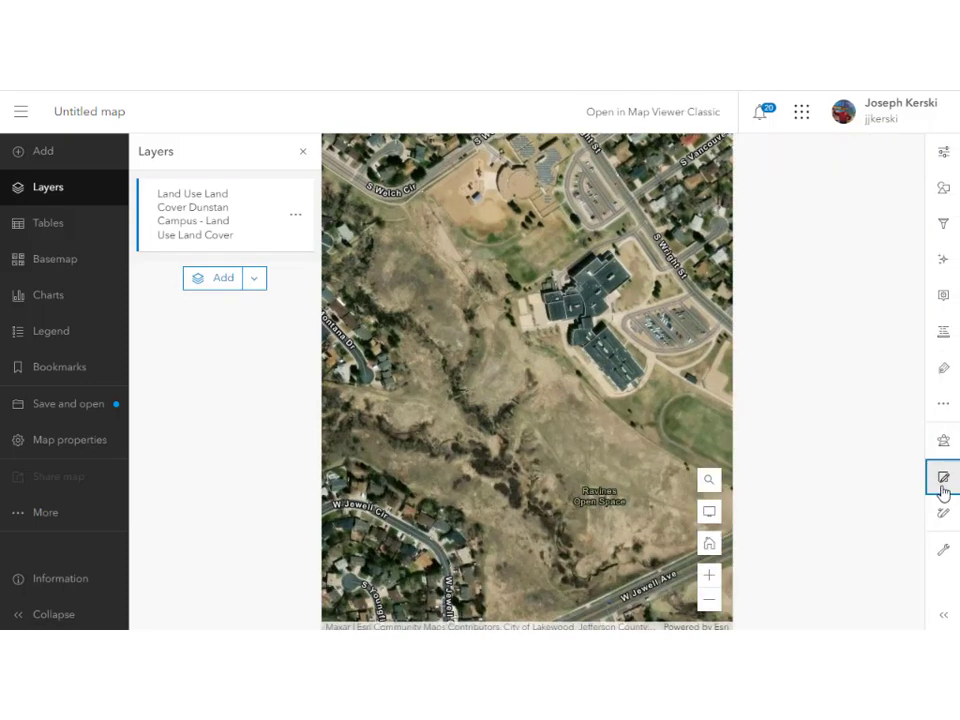
Step: Create a new polygon feature in the Land Use Land Cover layer that traces the outline of the school building
click(944, 485)
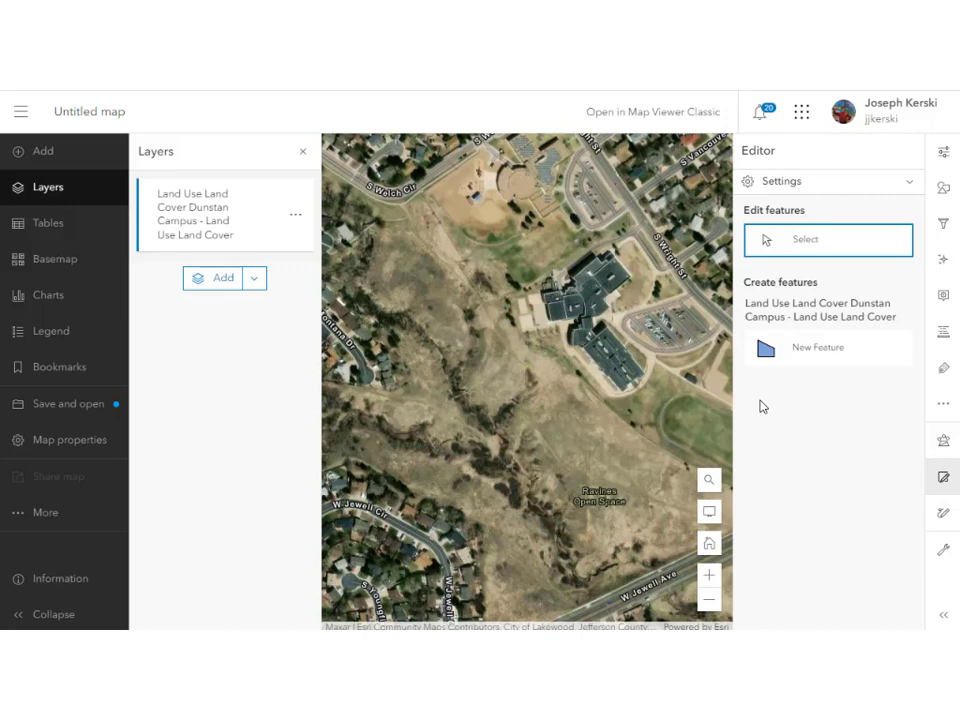
click(604, 254)
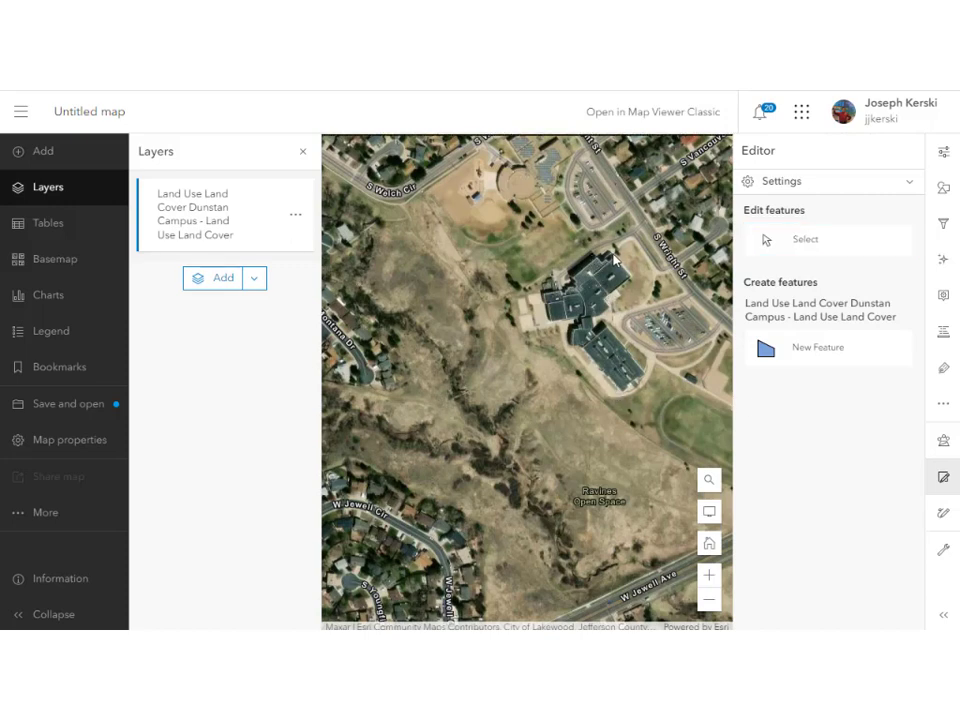
click(825, 352)
click(615, 250)
click(634, 278)
click(595, 319)
click(641, 375)
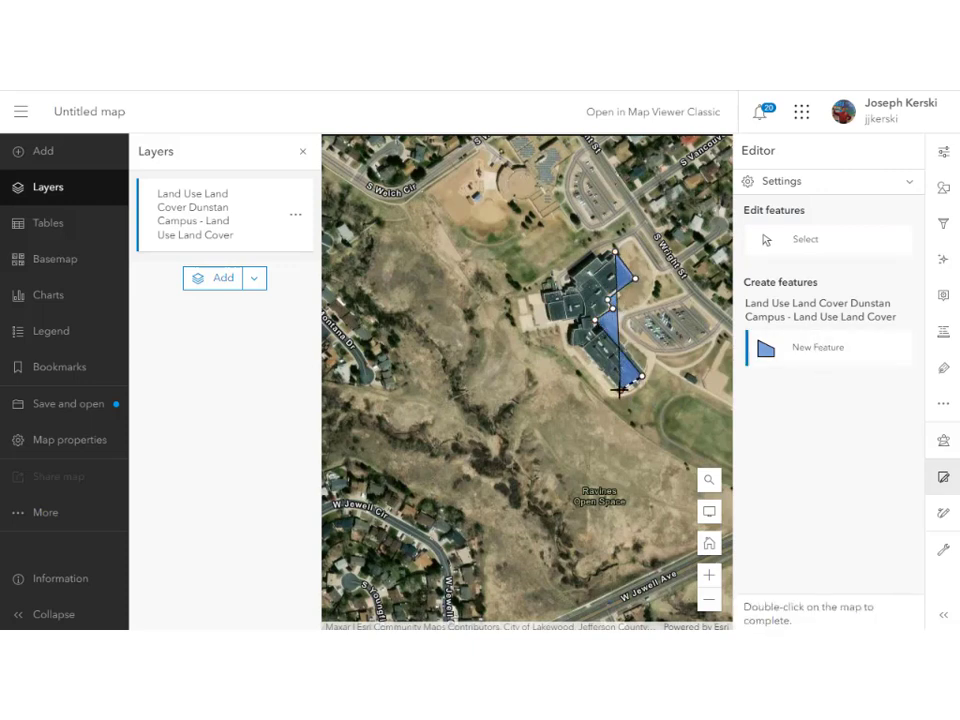
click(620, 390)
click(579, 346)
click(550, 320)
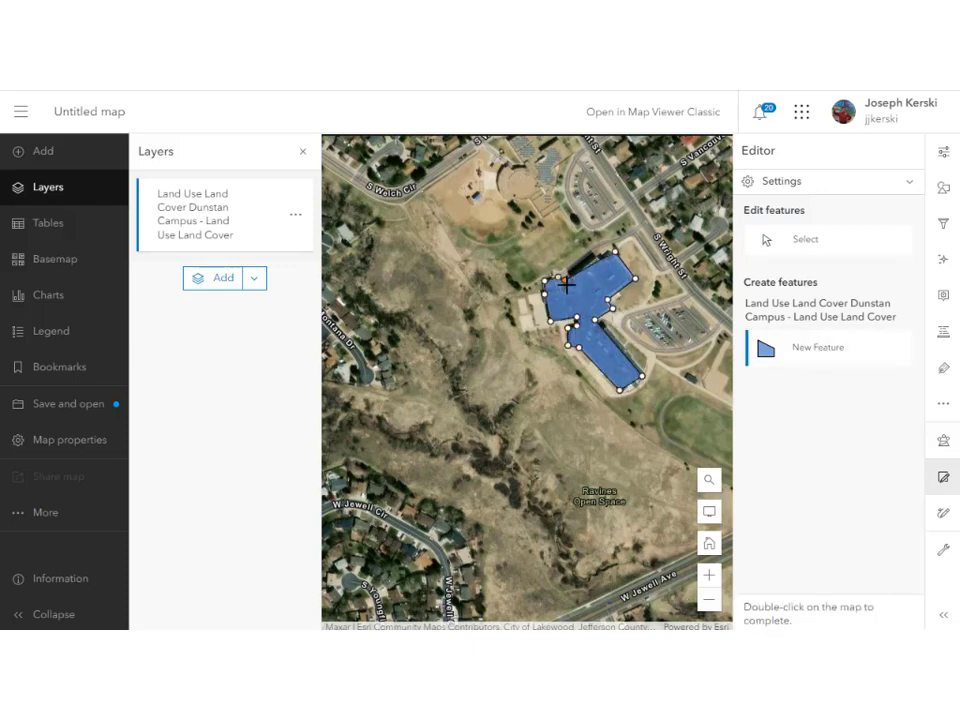
double_click(607, 258)
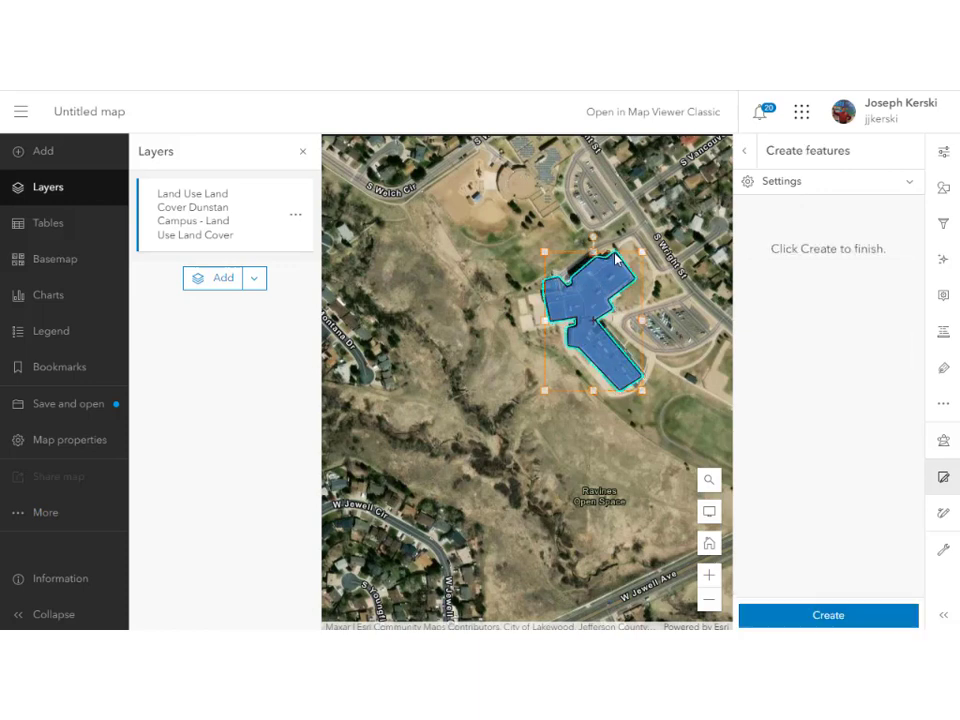
click(840, 615)
Step: Create another polygon feature tracing the parking lot between the school building and S Wright St
click(802, 358)
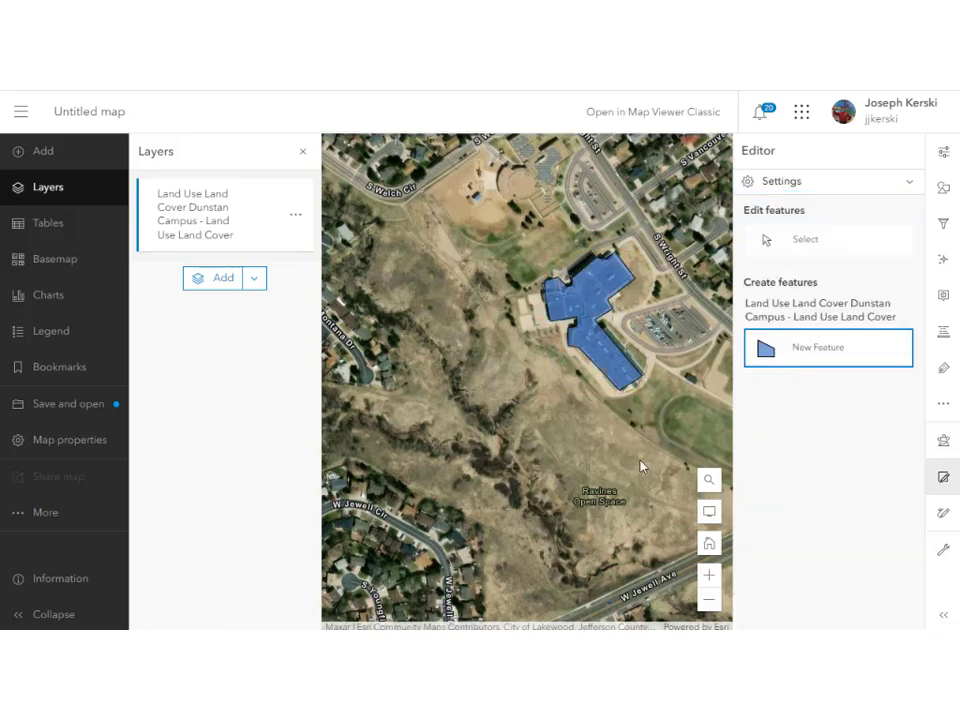
click(623, 309)
click(690, 291)
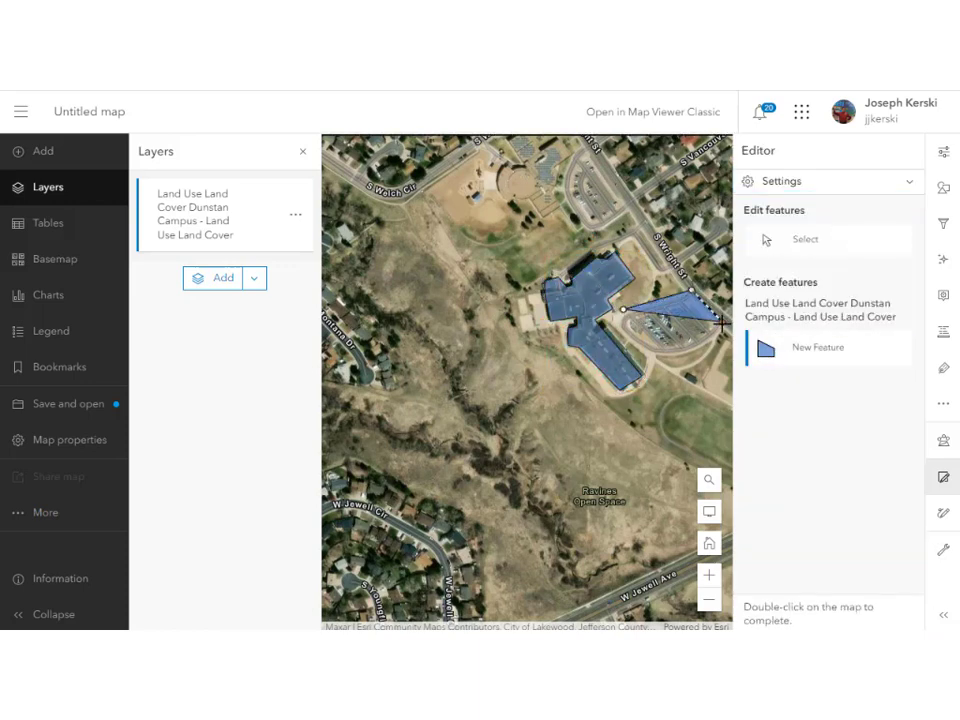
click(721, 322)
click(706, 340)
click(679, 349)
double_click(622, 314)
click(826, 615)
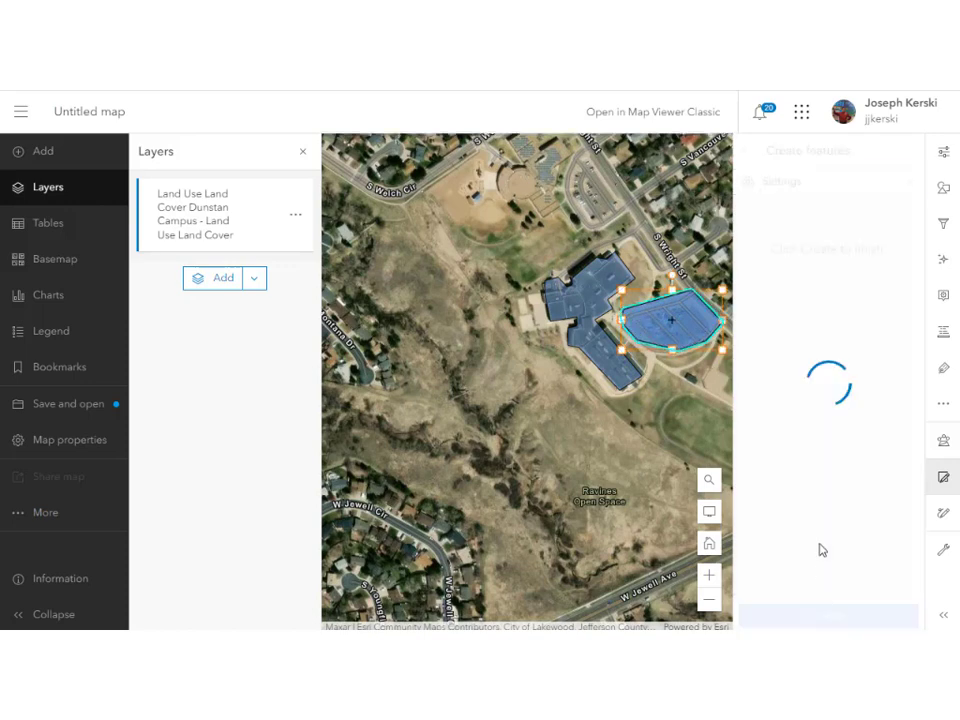
Step: Create a polygon feature tracing the branching drainage channels of the Ravines Open Space, from W Jewell Ave up towards Montana Dr
click(845, 362)
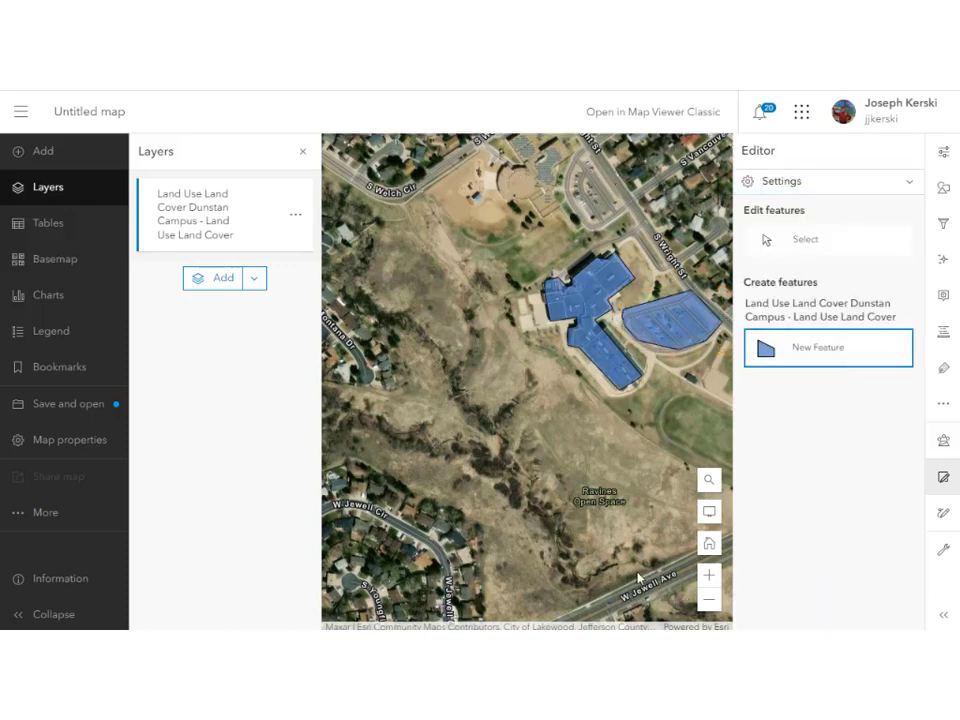
click(630, 557)
click(599, 562)
click(579, 570)
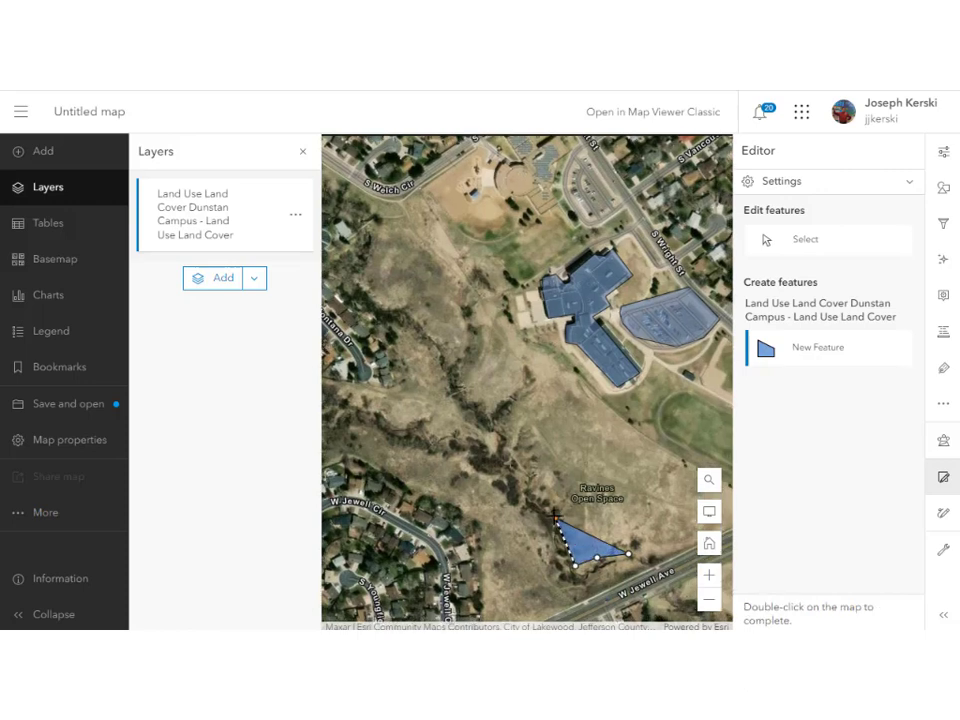
click(505, 420)
click(527, 394)
click(516, 385)
click(501, 403)
click(487, 412)
click(477, 400)
click(464, 383)
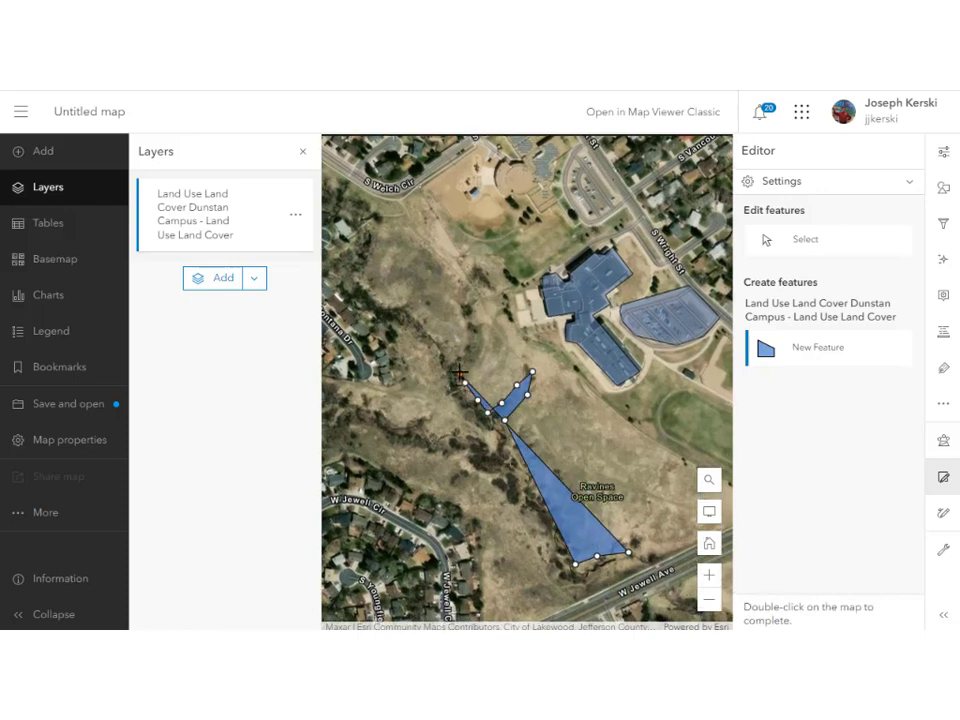
click(470, 350)
click(487, 327)
click(462, 286)
click(456, 296)
click(463, 320)
click(466, 336)
click(457, 347)
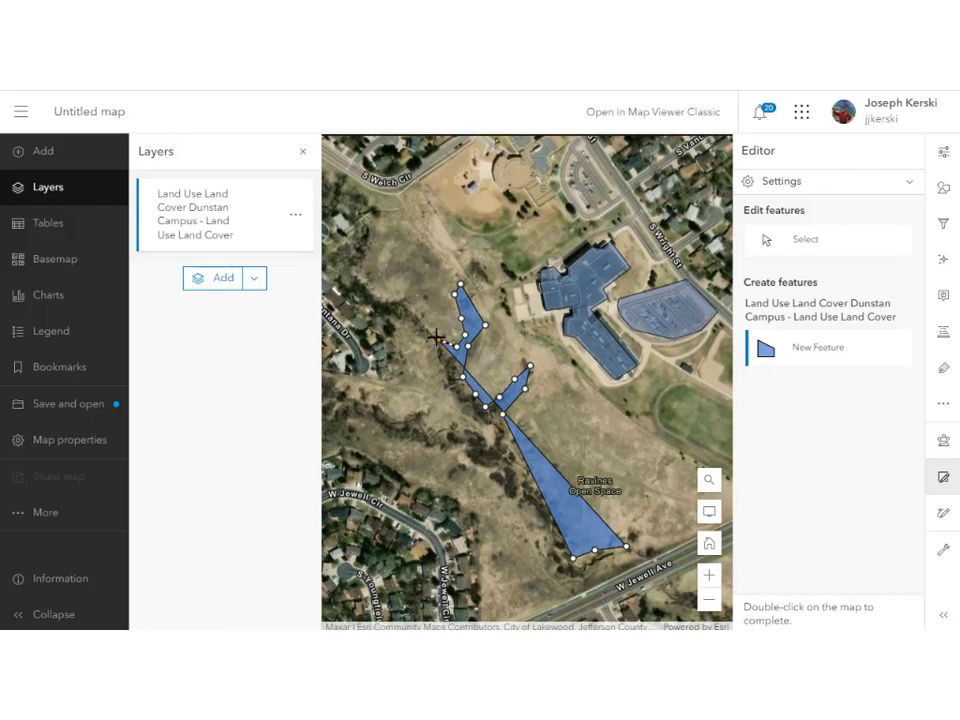
click(392, 296)
click(380, 301)
click(362, 290)
click(351, 297)
click(388, 313)
click(405, 320)
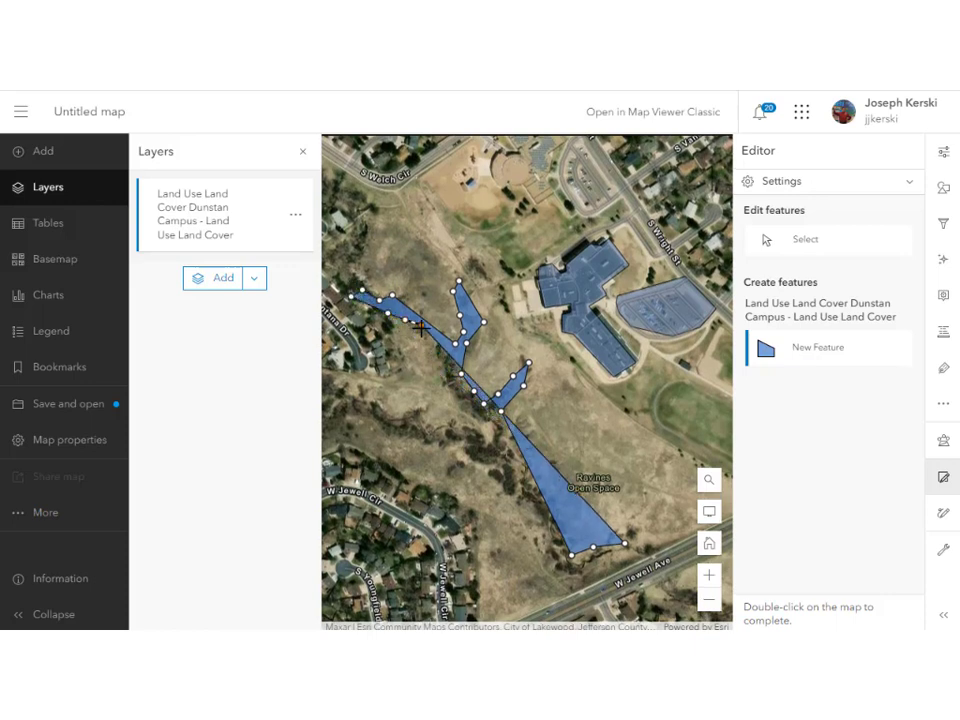
click(423, 333)
click(440, 349)
click(447, 373)
click(455, 398)
click(497, 440)
click(477, 442)
click(434, 423)
click(384, 403)
click(346, 394)
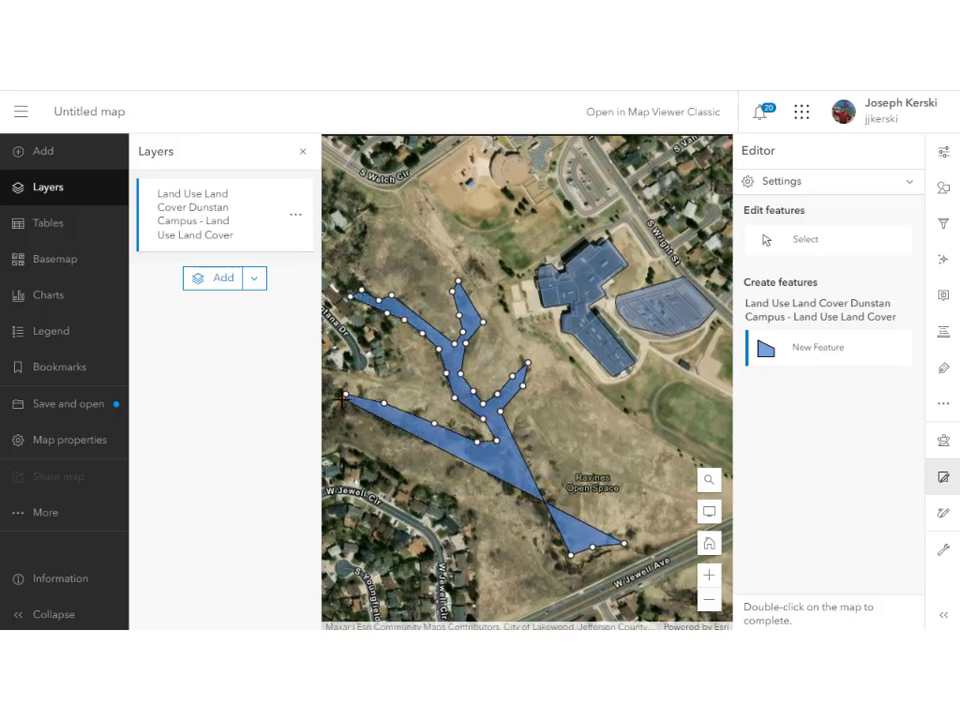
click(342, 401)
click(341, 411)
click(369, 424)
click(488, 468)
click(504, 484)
click(520, 503)
click(536, 531)
click(544, 549)
click(551, 565)
click(559, 578)
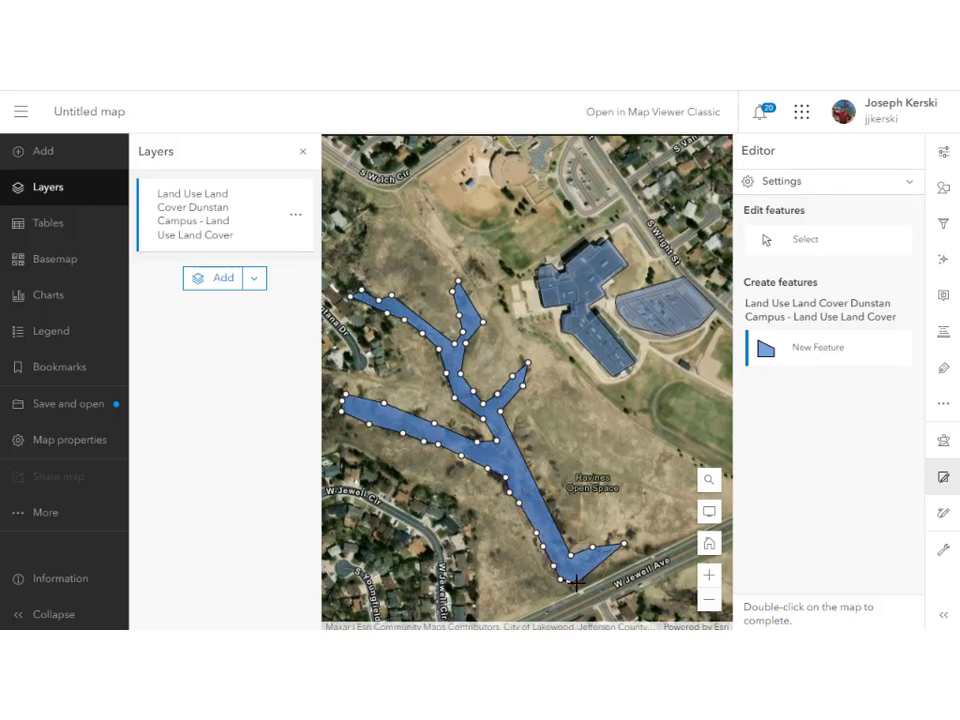
double_click(634, 556)
click(825, 616)
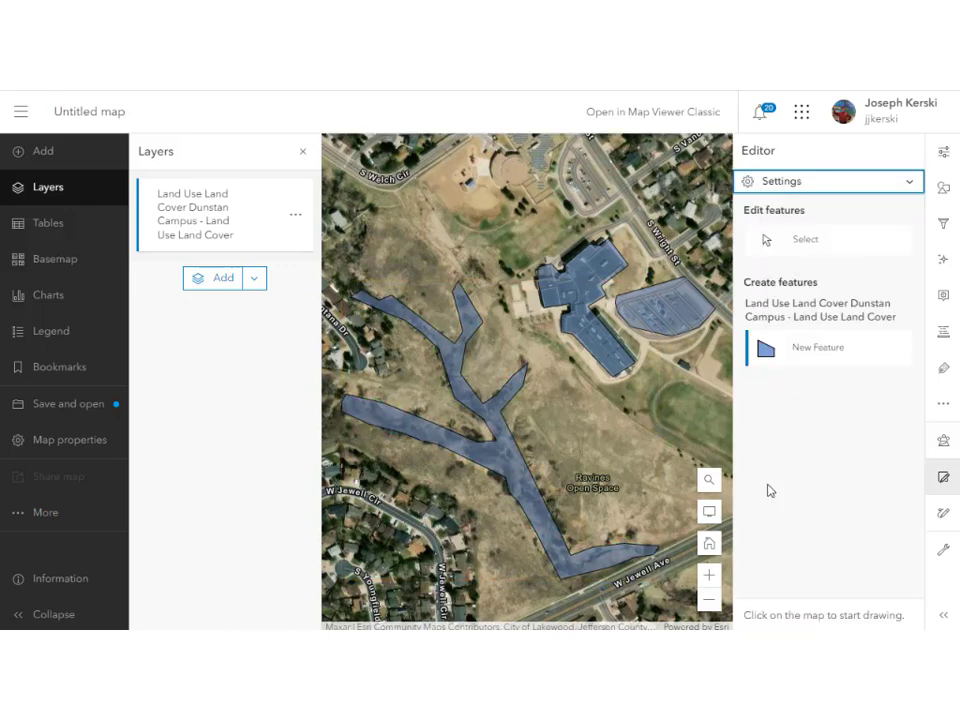
Step: Select the drainage polygon, reshape its vertices around the channel fork west of the Ravines Open Space label, and save the update
scroll(553, 398, up, 2)
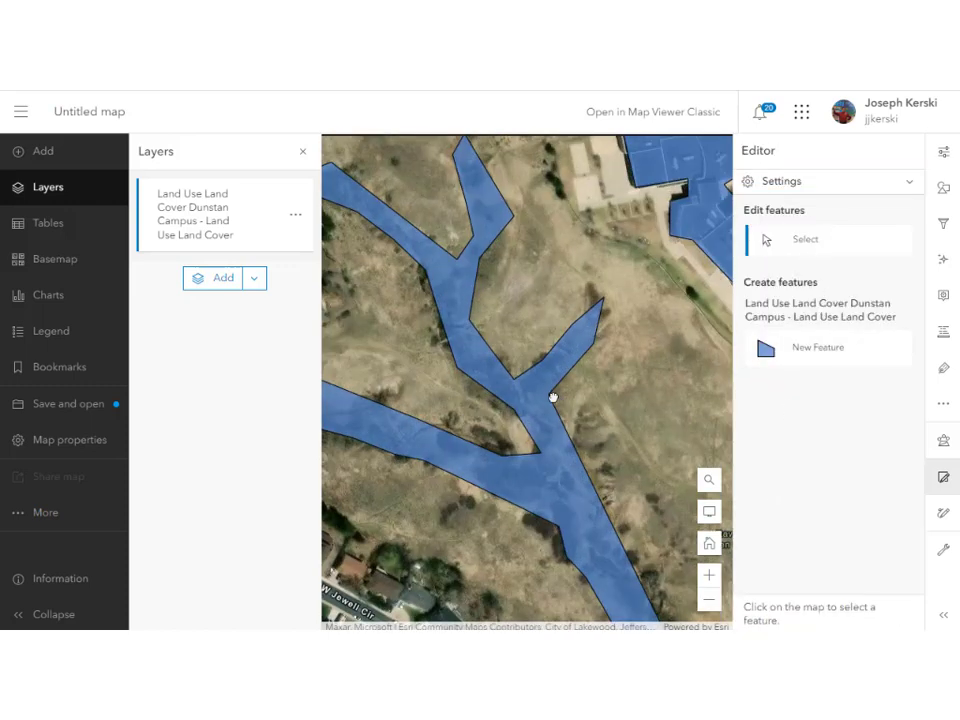
click(558, 385)
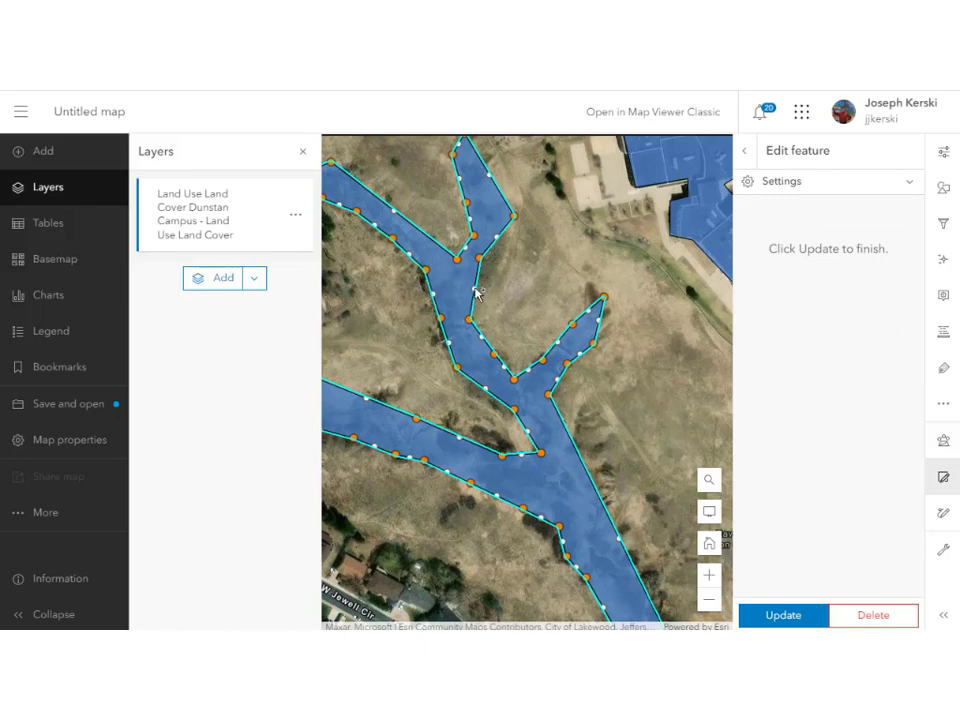
drag(539, 459, 503, 444)
drag(560, 526, 545, 531)
click(783, 615)
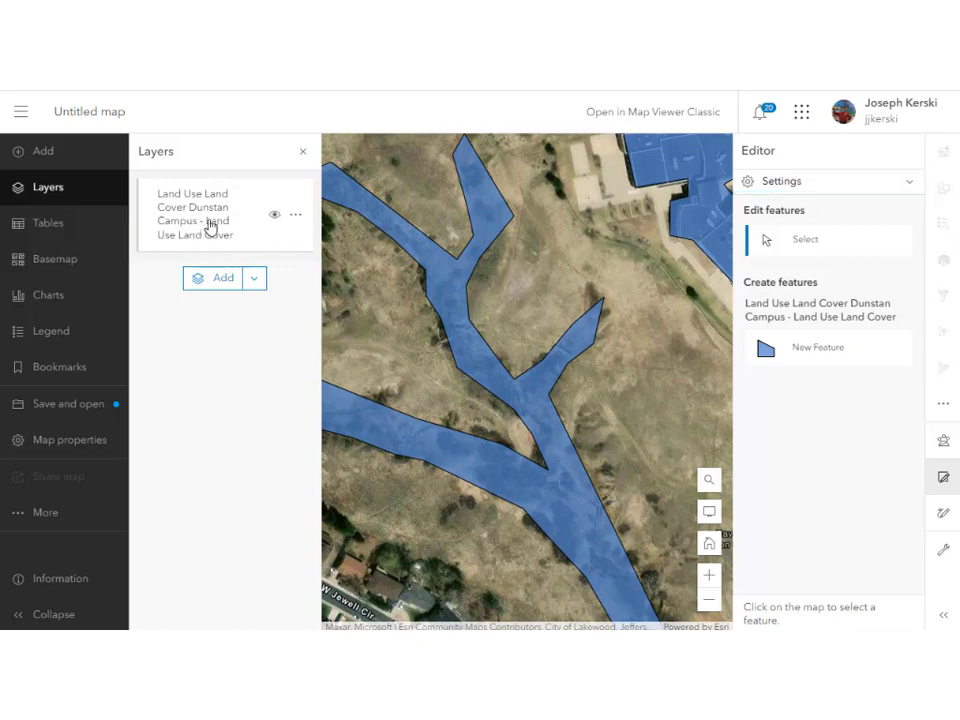
Step: Open the Land Use Land Cover layer's attribute table, enlarge it to check its records and options, and close it
click(295, 214)
click(185, 313)
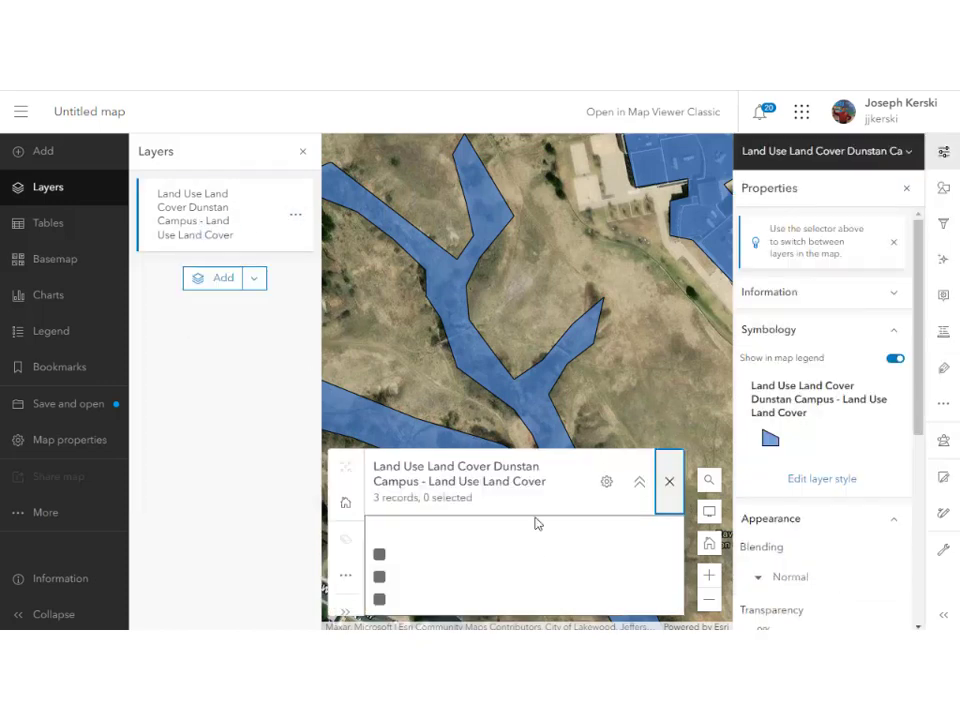
click(638, 483)
click(607, 301)
click(605, 233)
click(556, 403)
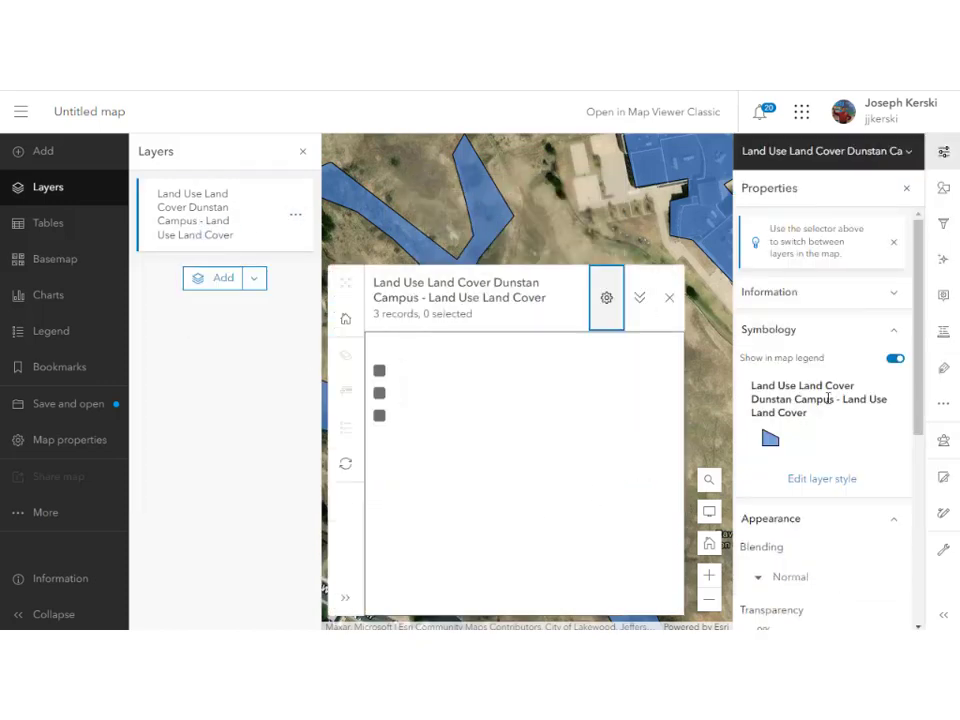
click(670, 298)
Step: Return to feature editing and enable snapping with geometry guides and feature-to-feature snapping
click(943, 477)
click(910, 182)
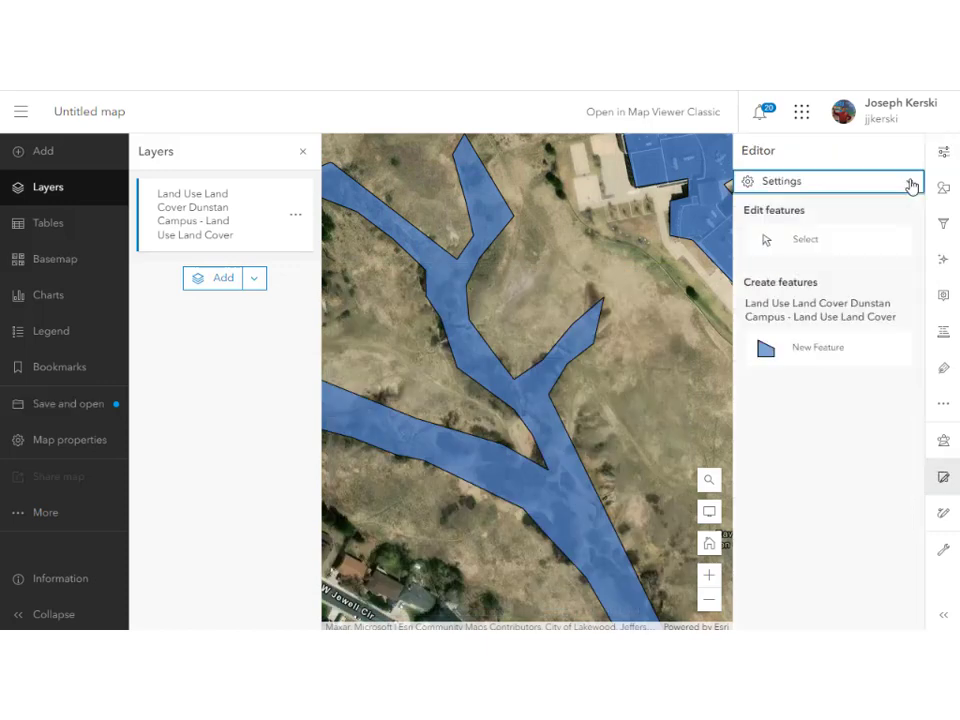
click(910, 182)
click(895, 253)
Step: Create a polygon feature tracing the athletic fields south of the parking lot, starting at the lot's corner on S Wright St
click(816, 513)
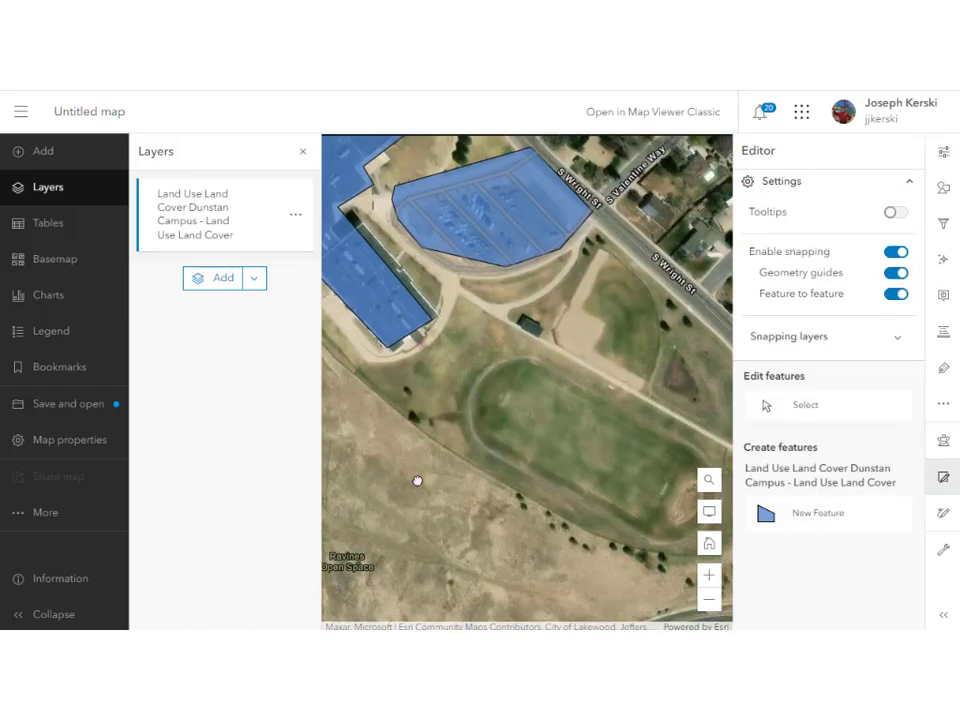
click(594, 208)
click(716, 338)
drag(705, 378, 510, 415)
click(451, 430)
click(550, 496)
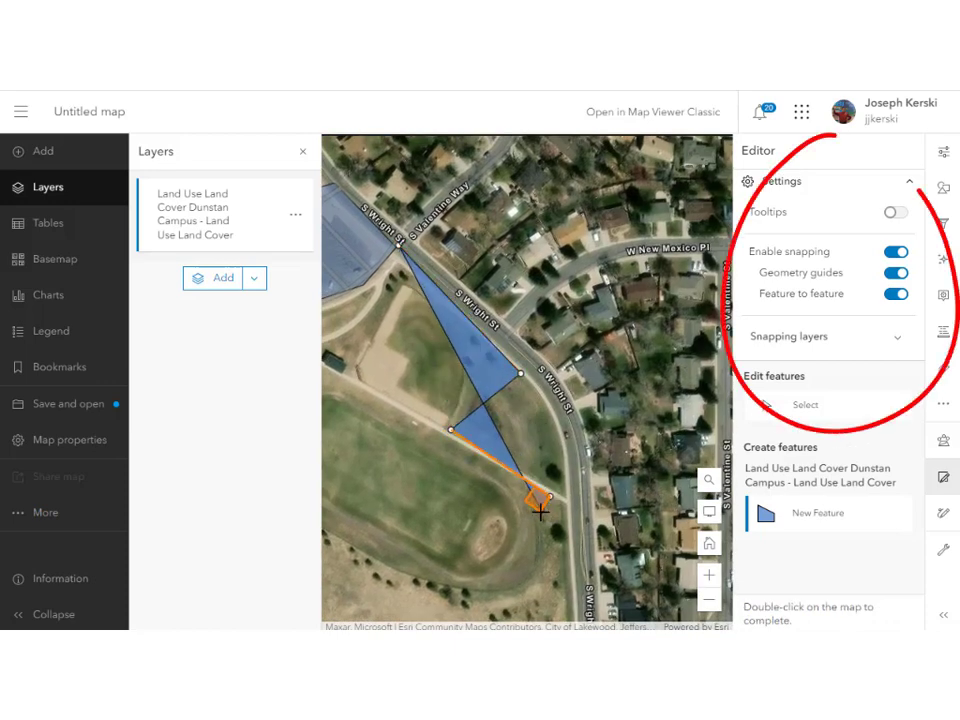
click(541, 509)
click(484, 594)
click(381, 568)
drag(351, 558, 616, 584)
click(531, 518)
click(428, 449)
click(421, 424)
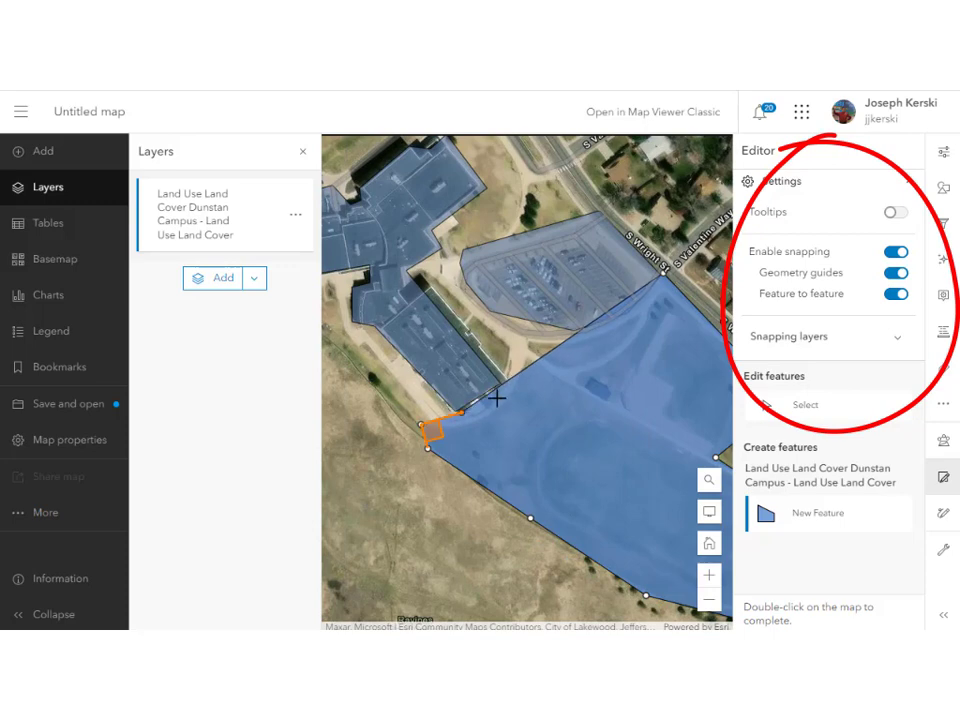
click(482, 418)
click(522, 387)
click(522, 360)
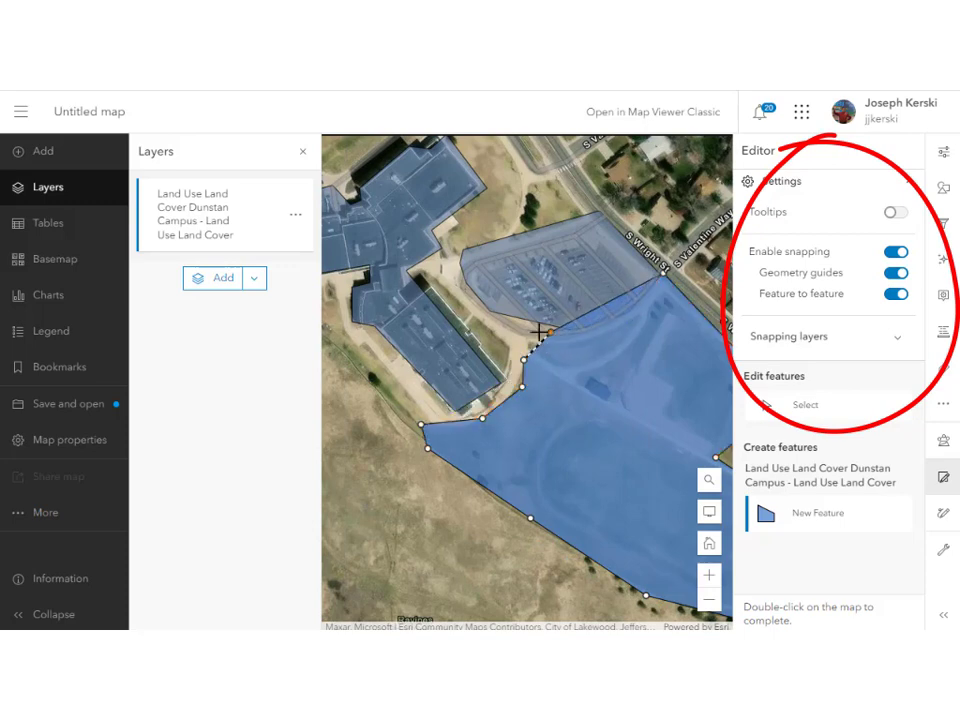
double_click(495, 313)
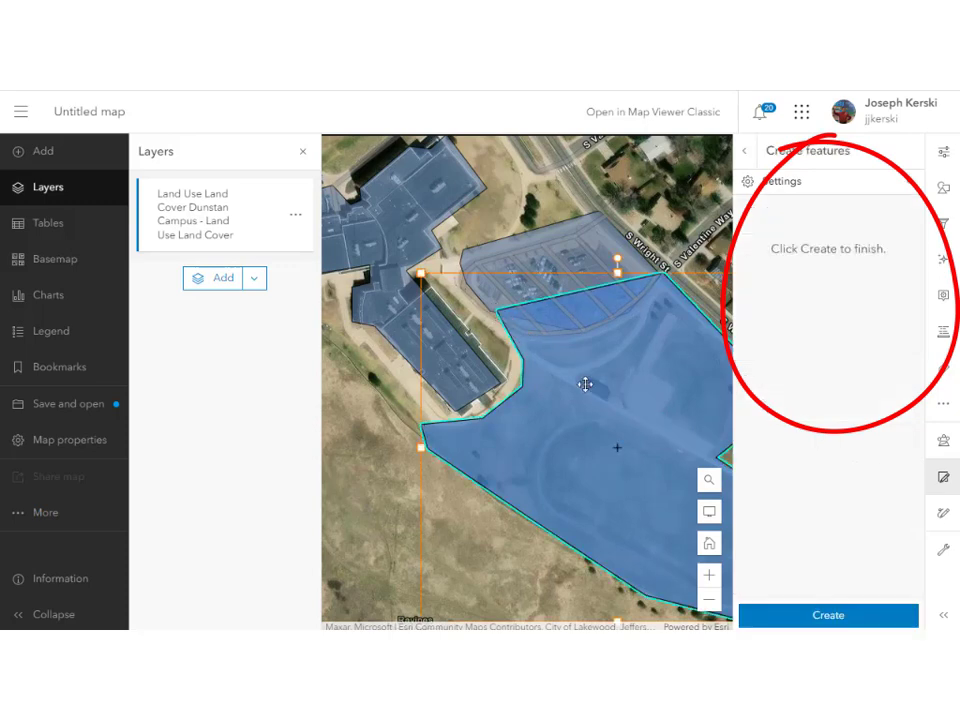
click(836, 622)
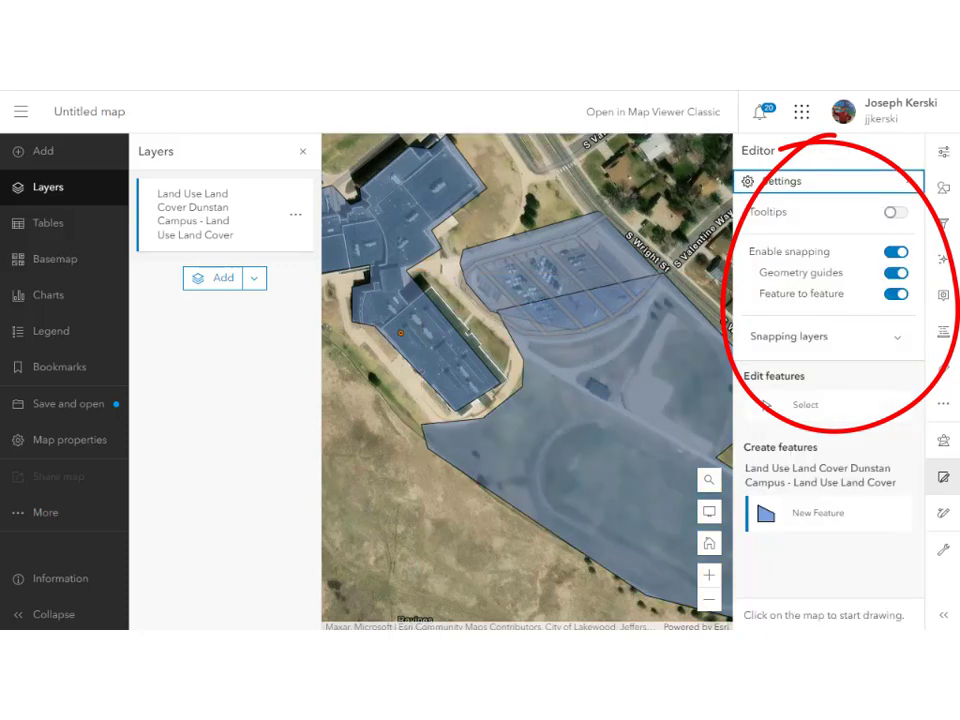
Step: Show the snapping layers and turn on the editing tooltips
click(849, 344)
click(880, 188)
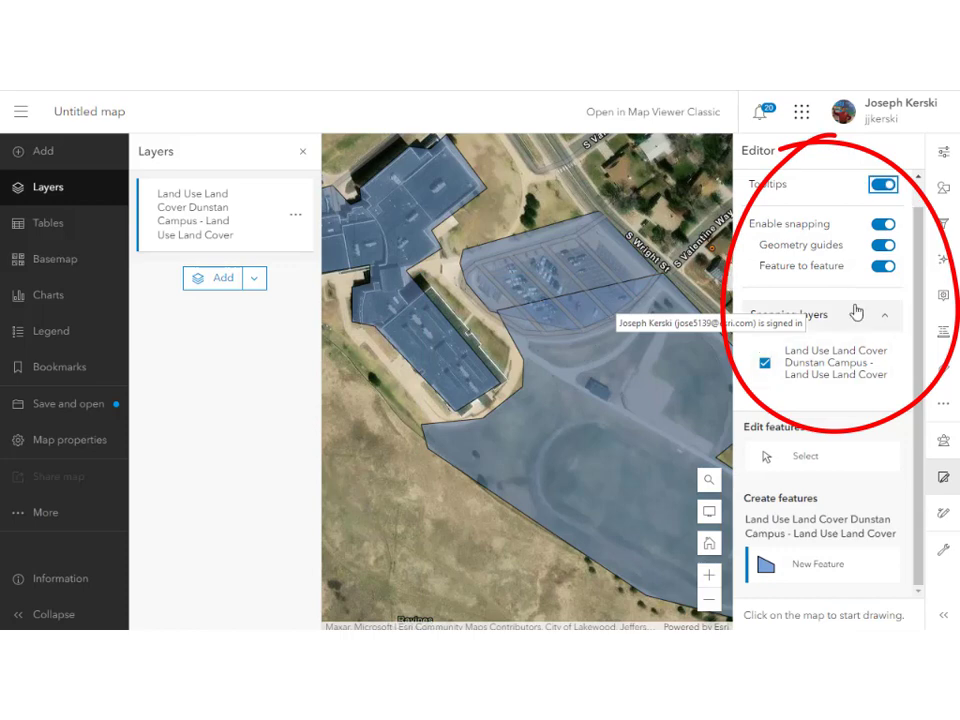
click(806, 460)
click(620, 287)
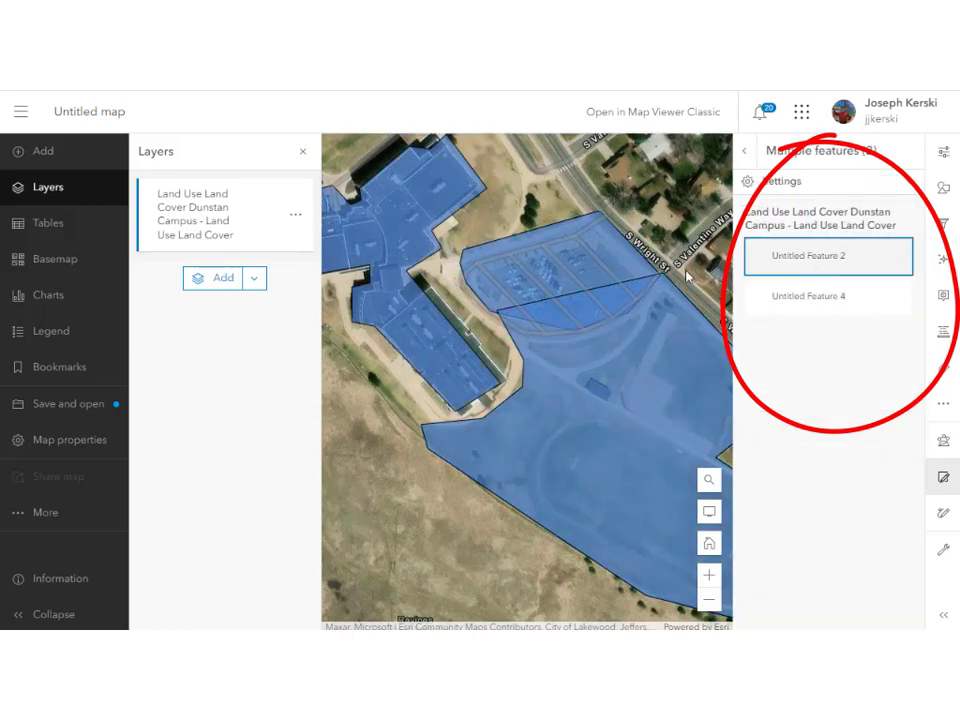
click(808, 256)
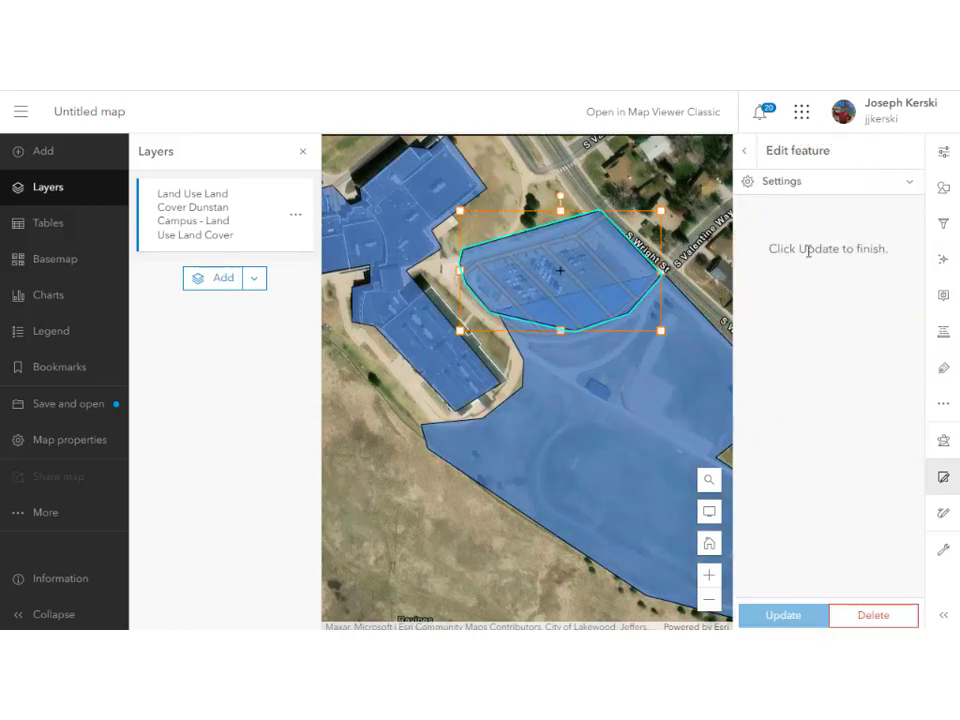
click(606, 343)
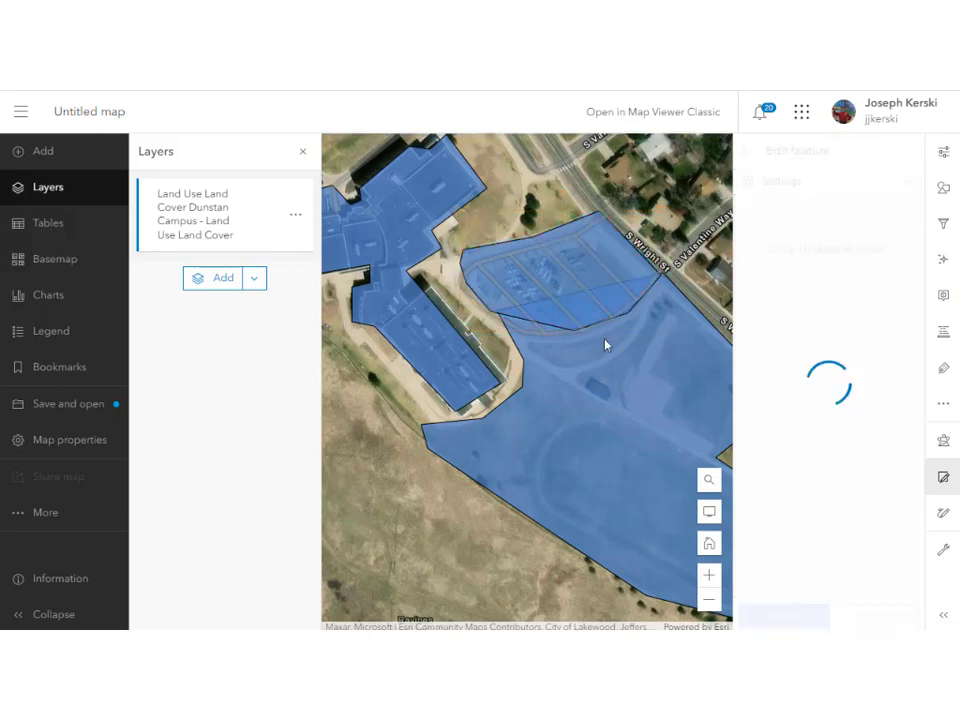
Step: Select the athletic field polygon, pull its northern edge onto the parking lot's curved southern boundary with added vertices, and save the update
click(583, 285)
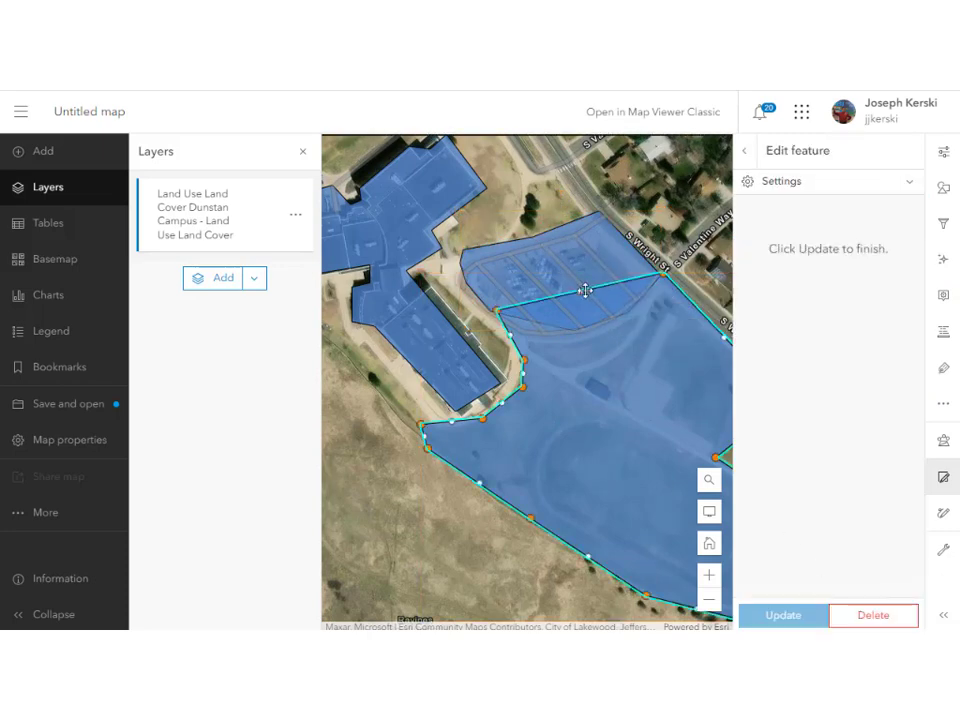
drag(583, 285, 541, 324)
drag(627, 298, 630, 310)
click(855, 182)
click(867, 337)
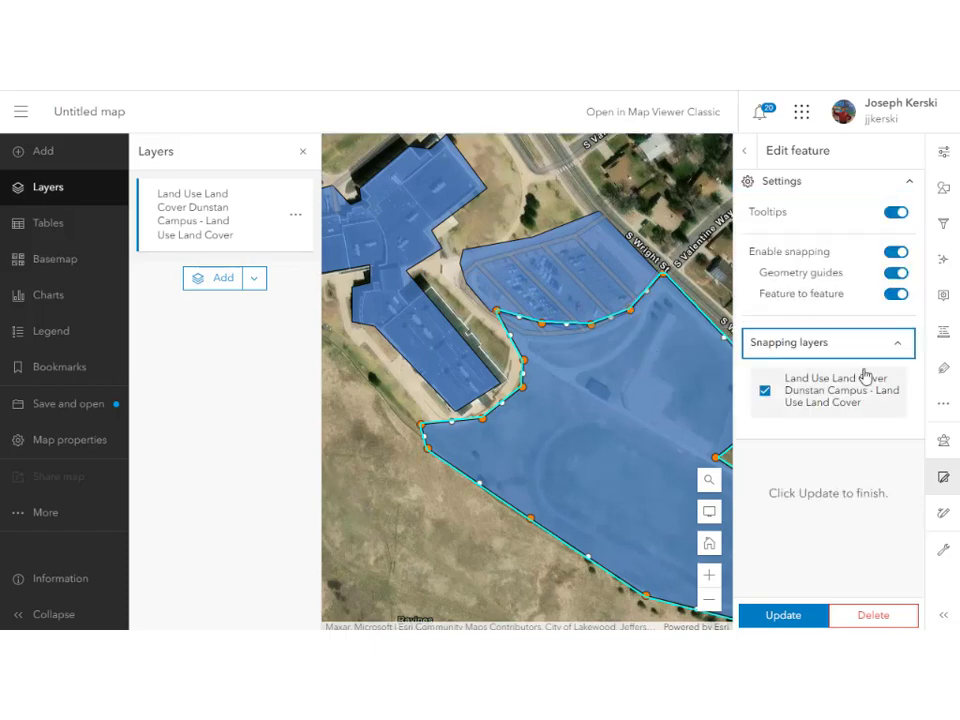
click(783, 615)
Step: Select Untitled Feature 4 at the remaining overlap and move the middle of its northern edge to the parking lot's boundary
scroll(618, 342, up, 4)
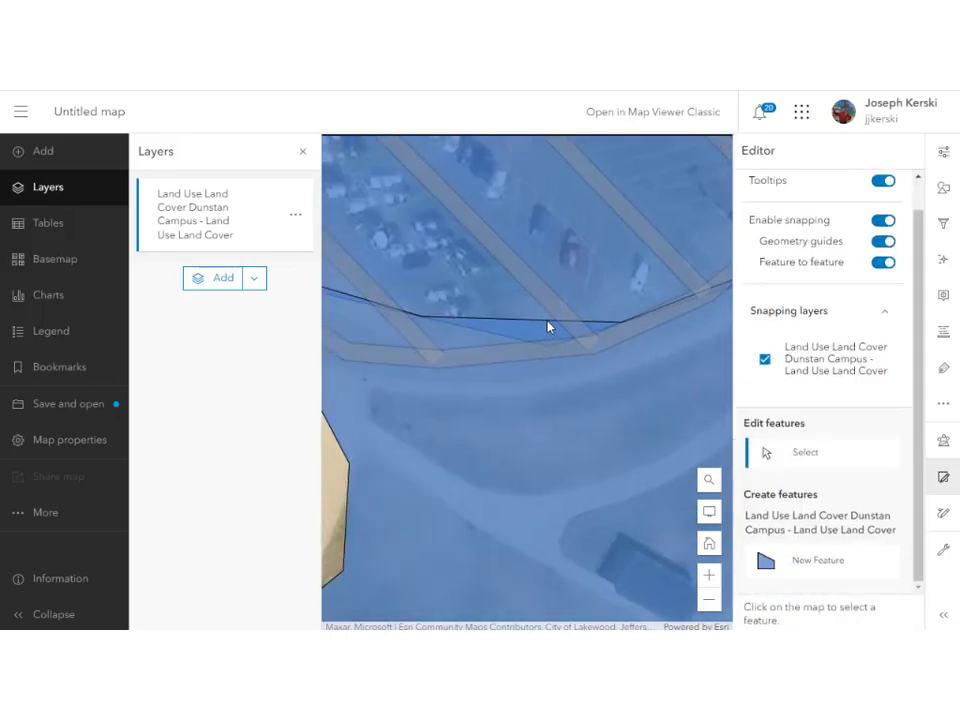
click(550, 329)
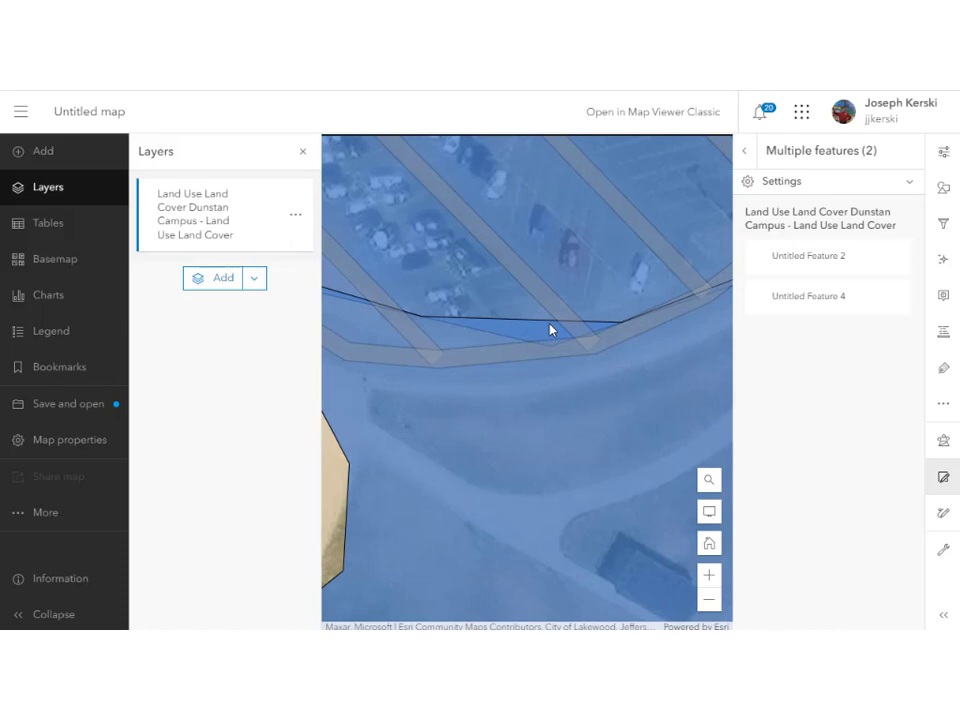
click(800, 297)
drag(522, 321, 524, 352)
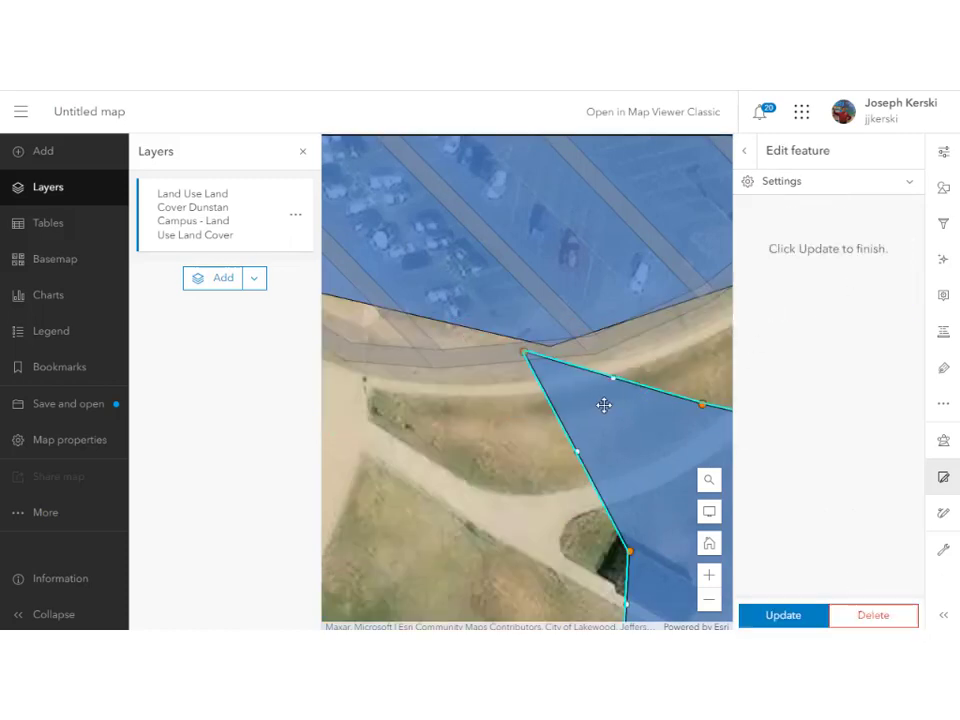
Step: Leave the displaced athletic field polygon and discard its unsaved edits
key(F5)
click(606, 140)
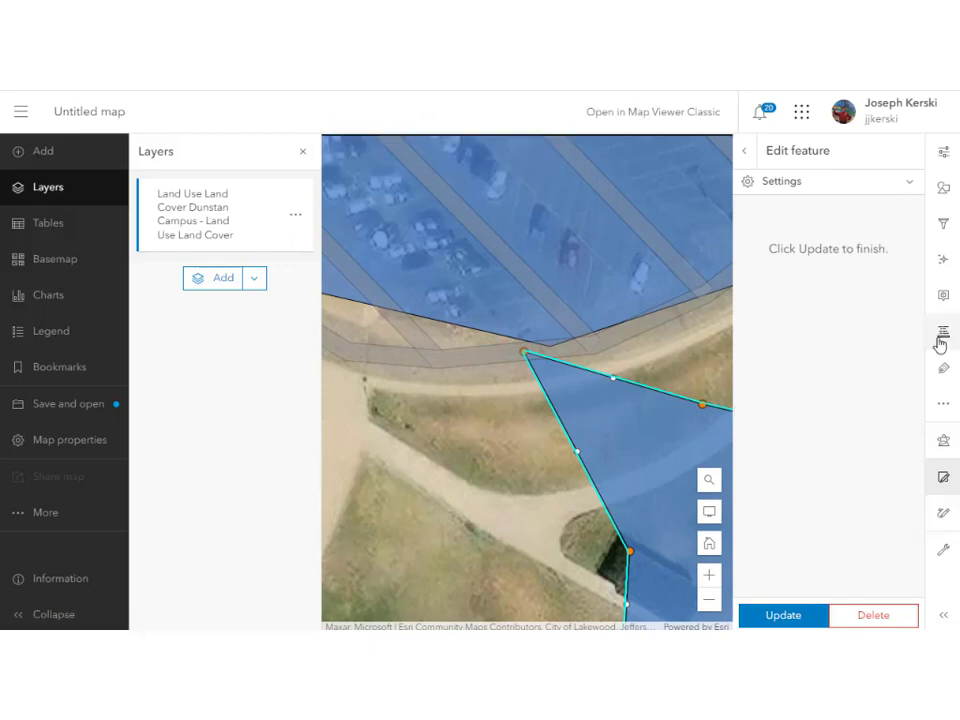
click(836, 181)
click(746, 152)
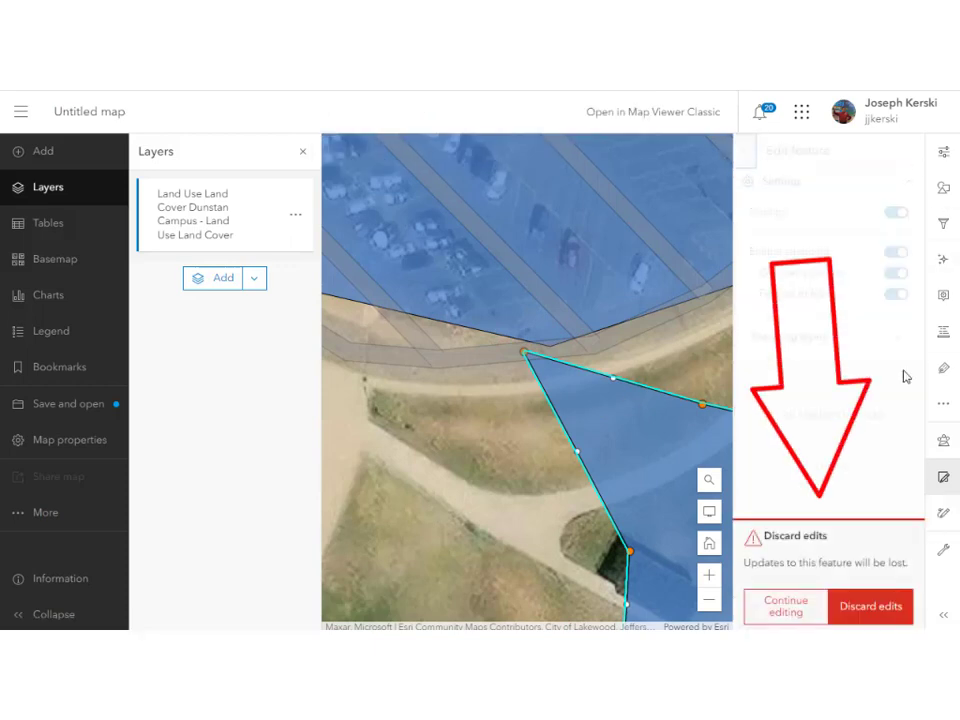
click(870, 606)
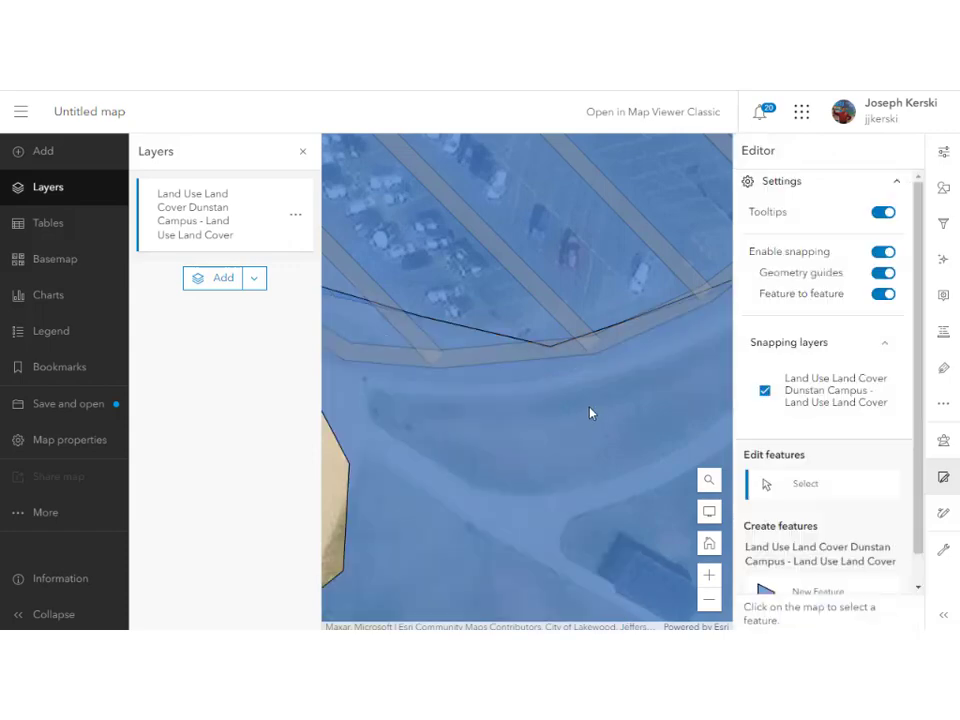
Step: Start a new open-space polygon at the athletic field's southern corner and trace its southern edge along W Jewell Ave to the ravine polygon
scroll(831, 503, down, 2)
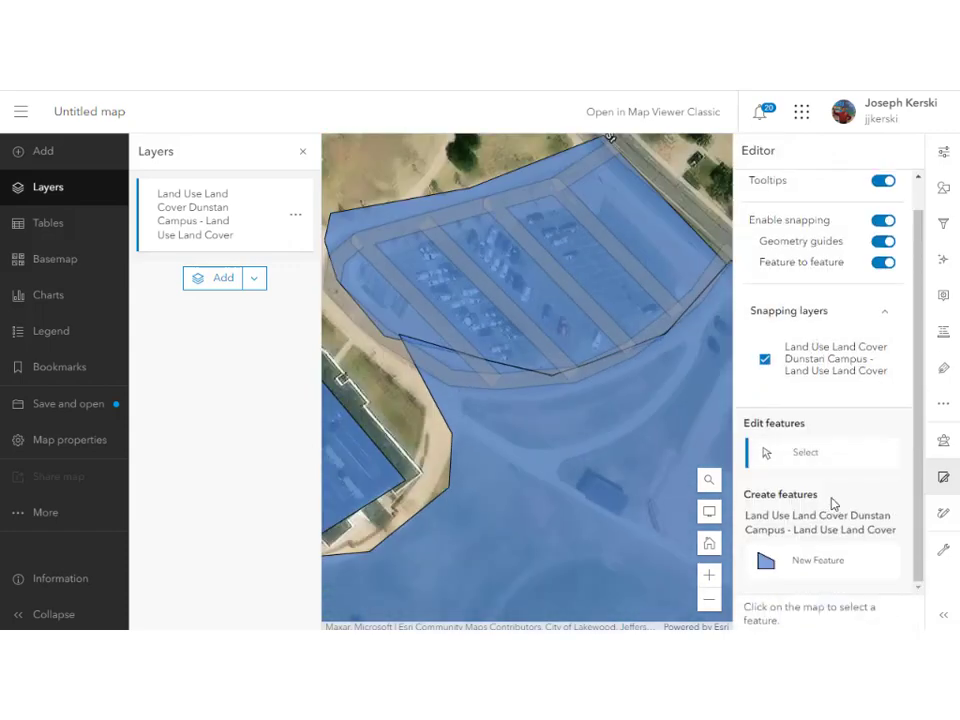
scroll(833, 505, up, 2)
scroll(557, 413, down, 5)
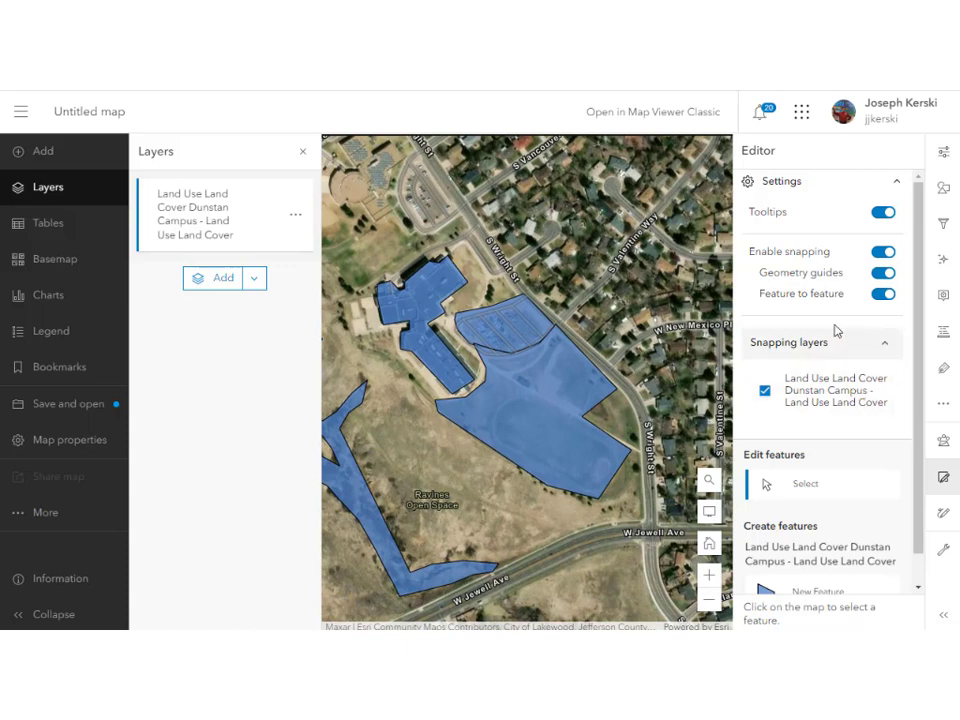
scroll(816, 551, down, 1)
click(800, 566)
click(598, 498)
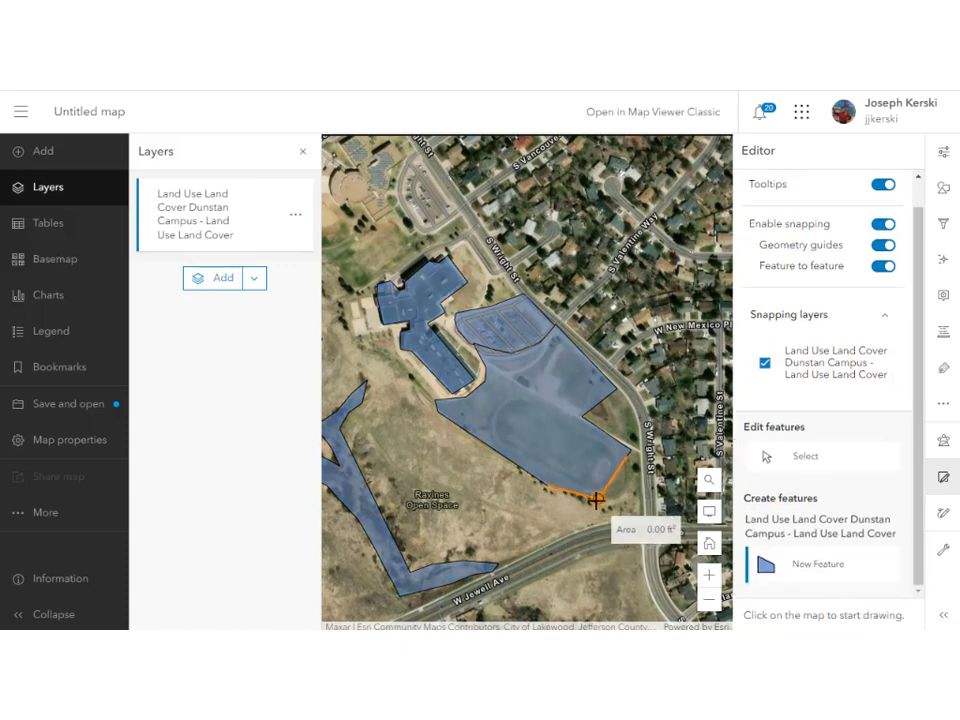
click(598, 524)
click(506, 561)
click(489, 563)
click(409, 571)
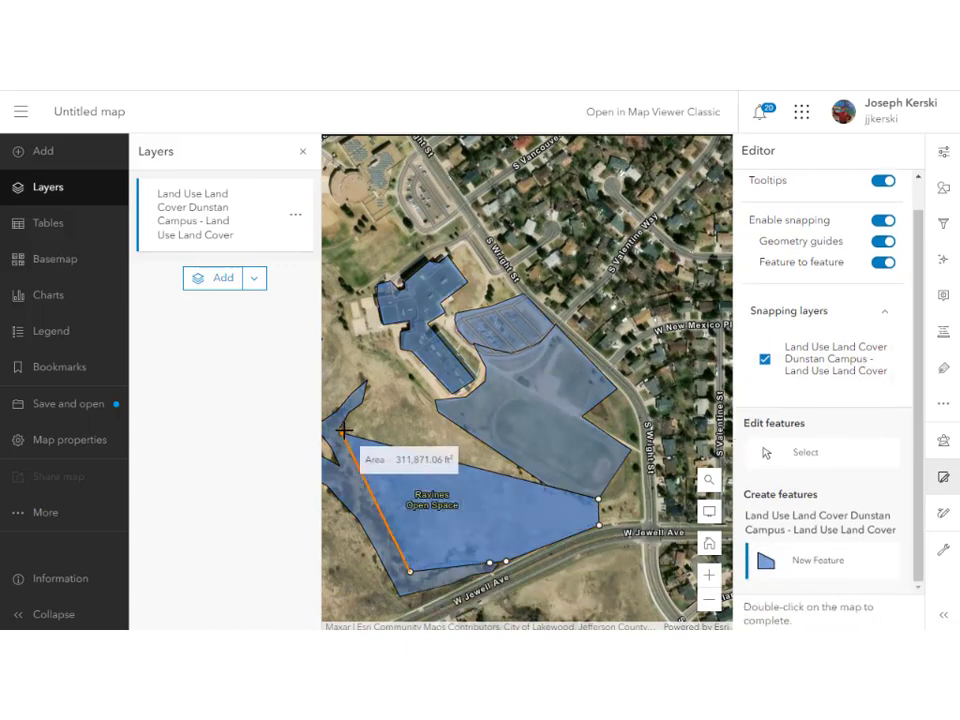
Step: Trace the open-space polygon's remaining edges along the ravine, school building and athletic field, then complete it and create the feature
click(342, 427)
click(362, 402)
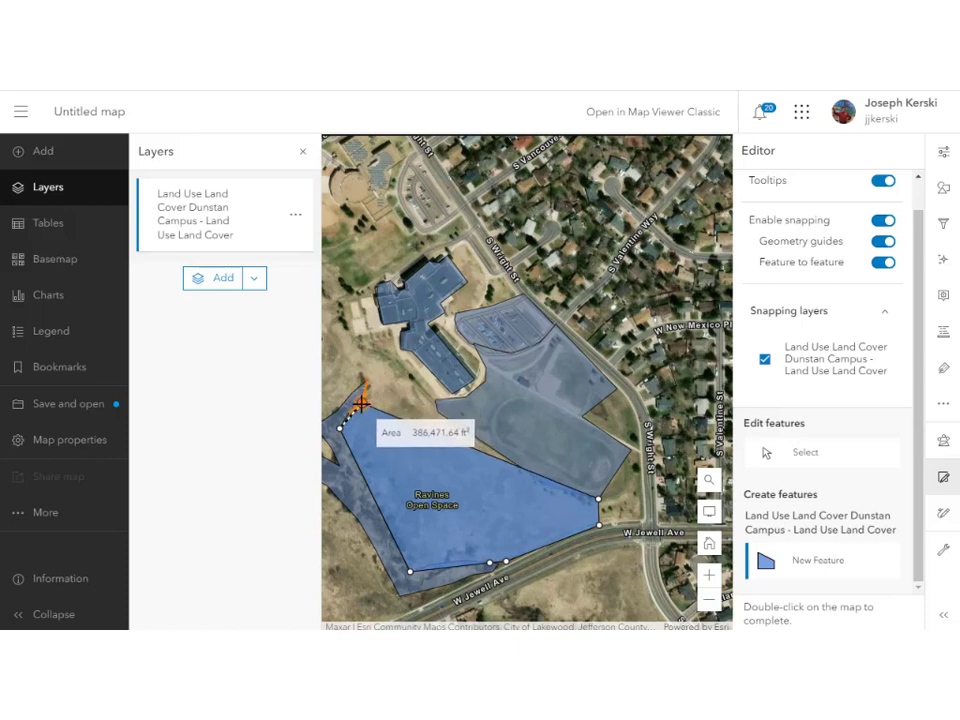
click(367, 379)
click(400, 348)
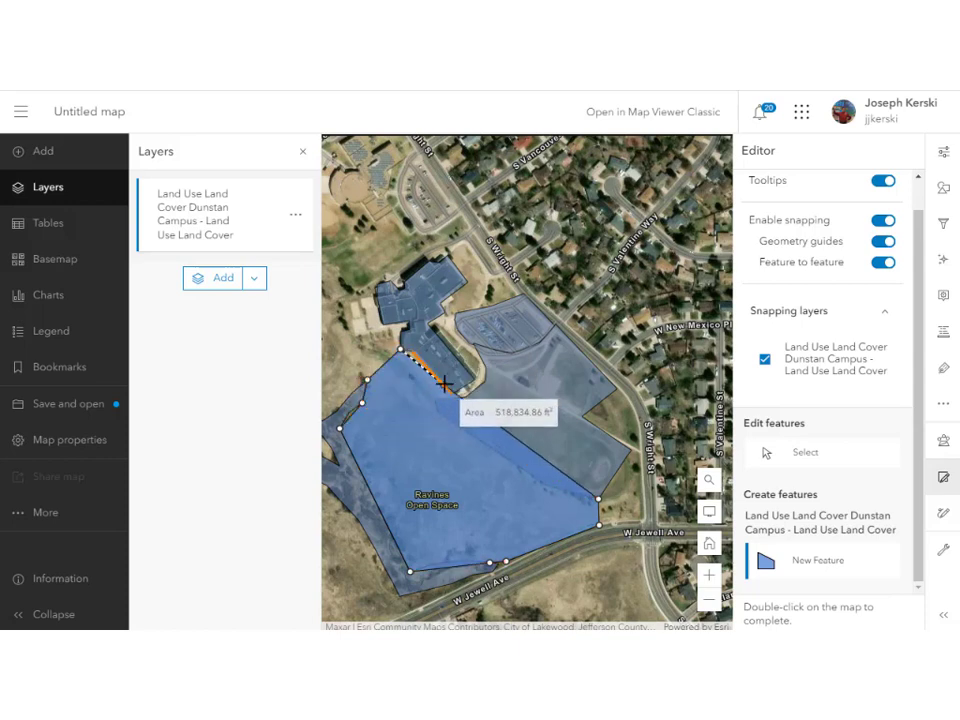
click(432, 400)
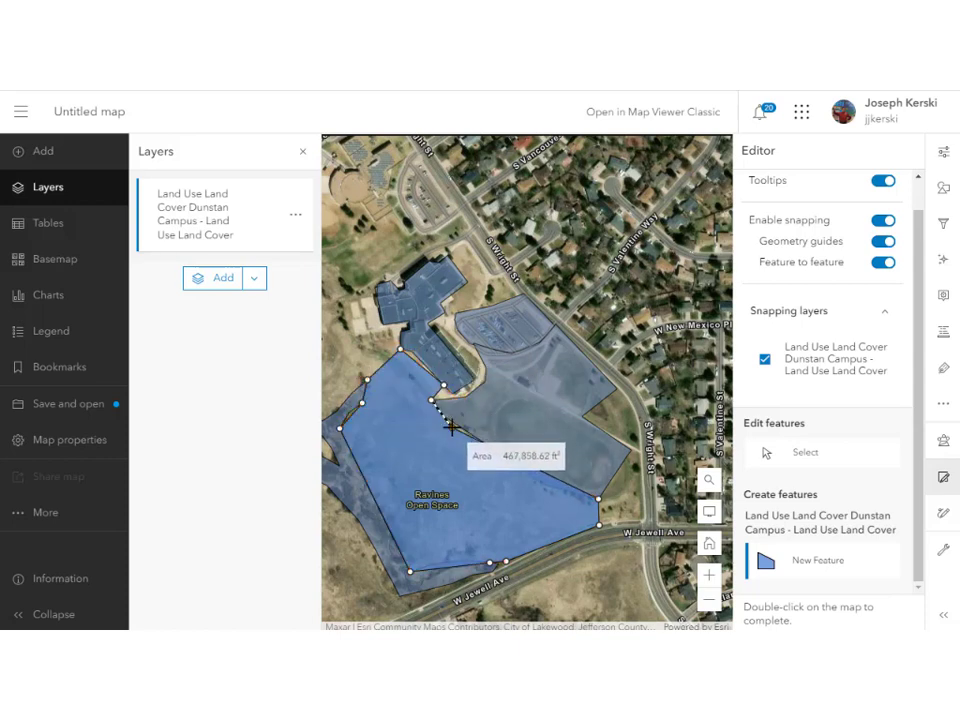
click(456, 424)
click(528, 472)
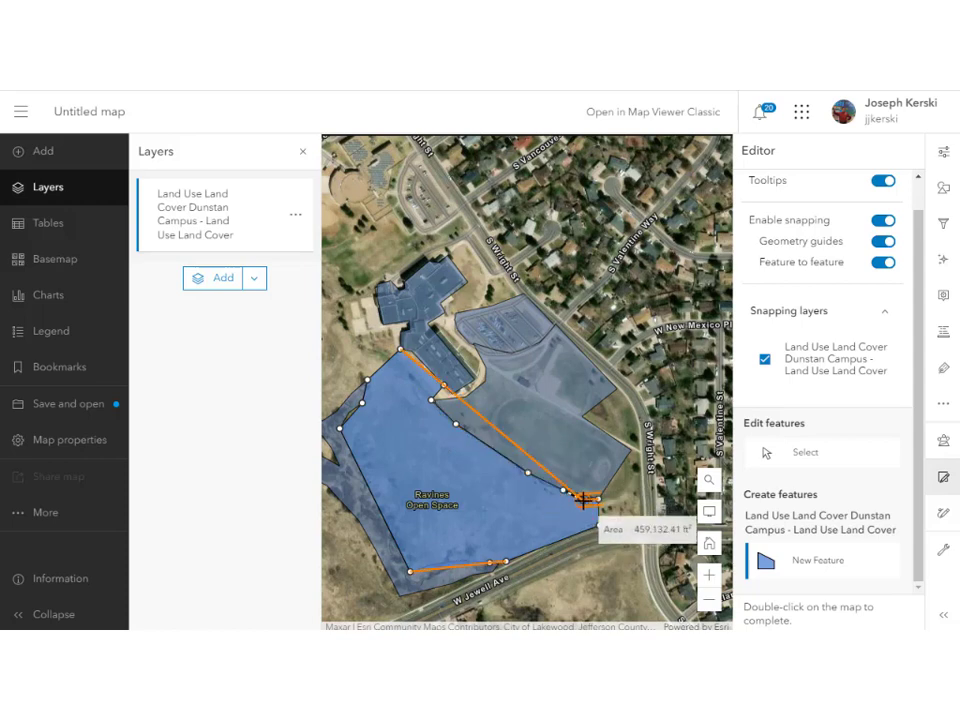
double_click(583, 497)
click(829, 615)
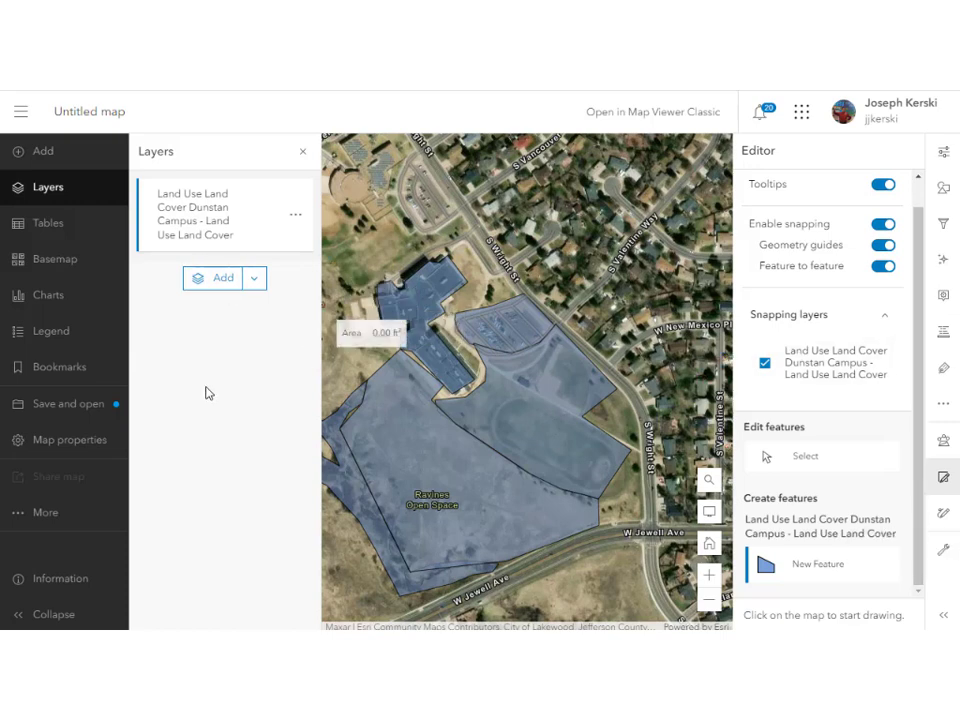
Step: Examine the layer's style options for the single symbol and for transparency by attribute
click(943, 189)
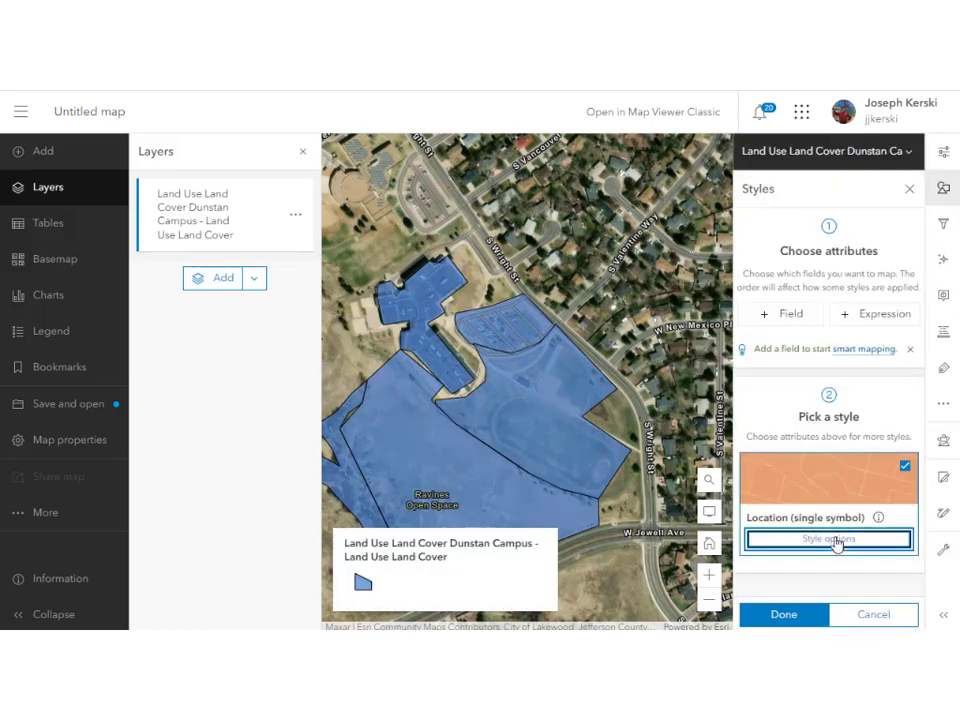
click(836, 540)
click(810, 288)
click(716, 189)
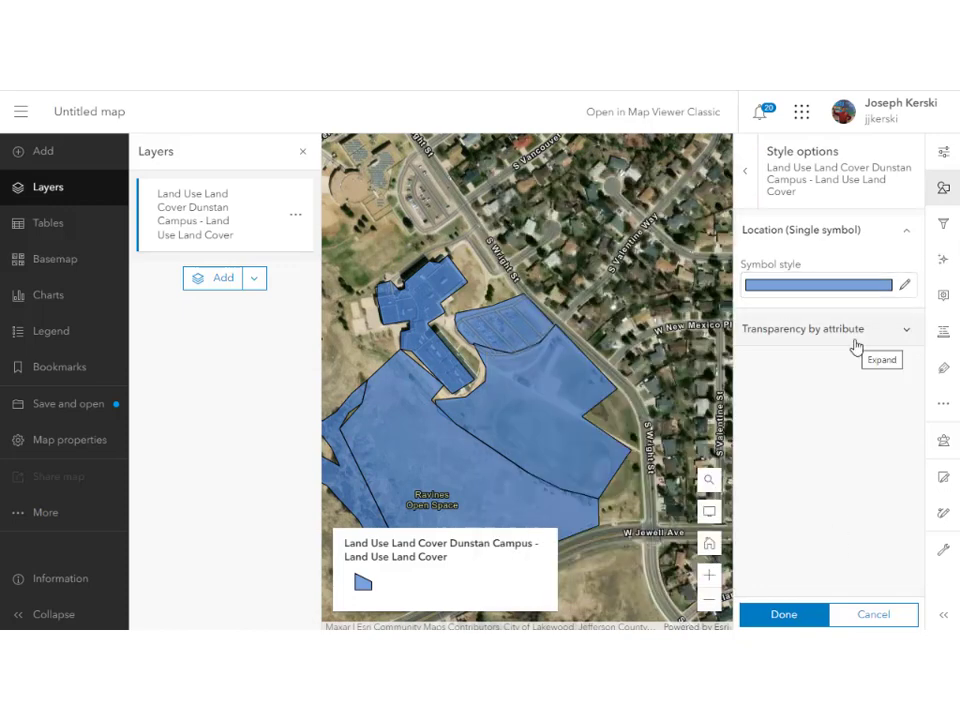
click(907, 229)
click(888, 260)
click(940, 200)
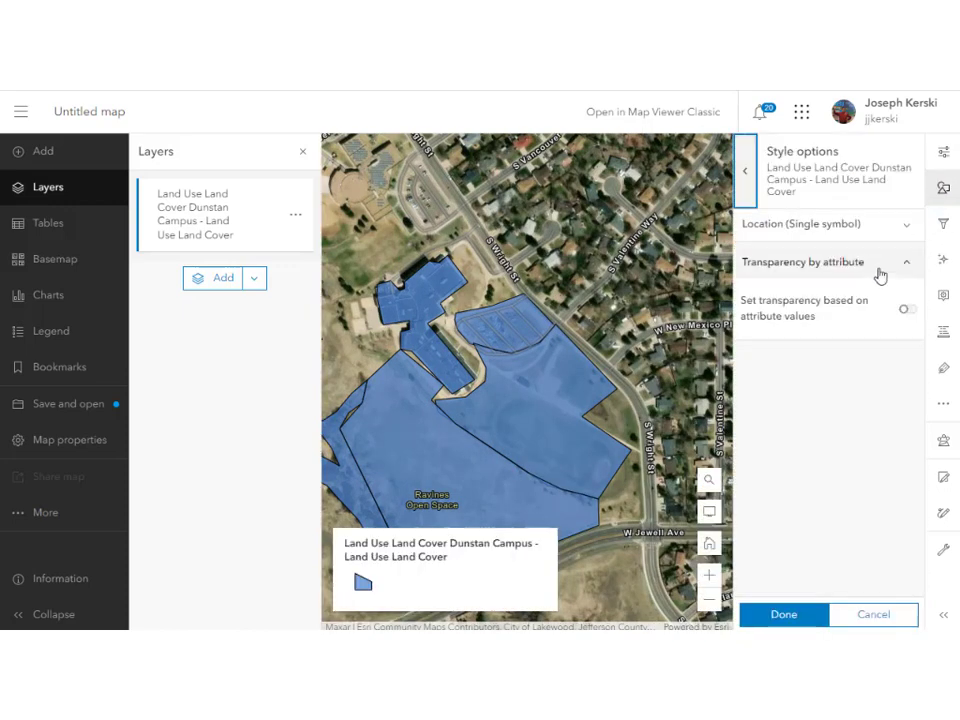
click(866, 226)
click(746, 173)
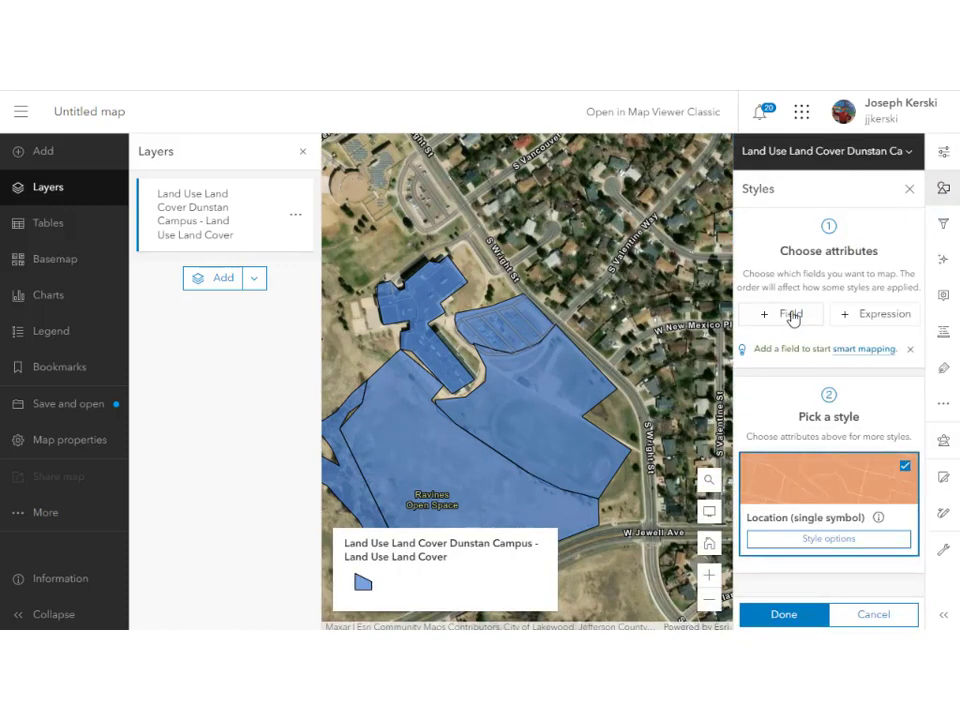
Step: Style the land use layer by the Shape__Area field with a graduated colour ramp
click(791, 313)
click(778, 346)
click(782, 371)
click(779, 465)
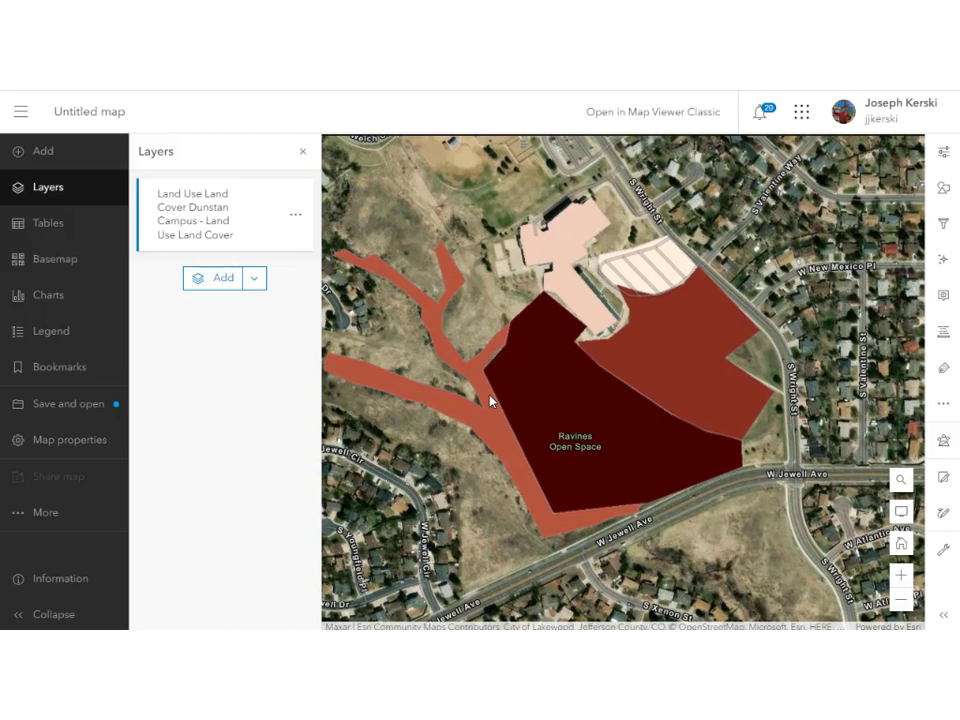
Step: Save the map with "Dunstan Middle School Campus Feature Demonstration Map" as its title, tag and summary
click(92, 404)
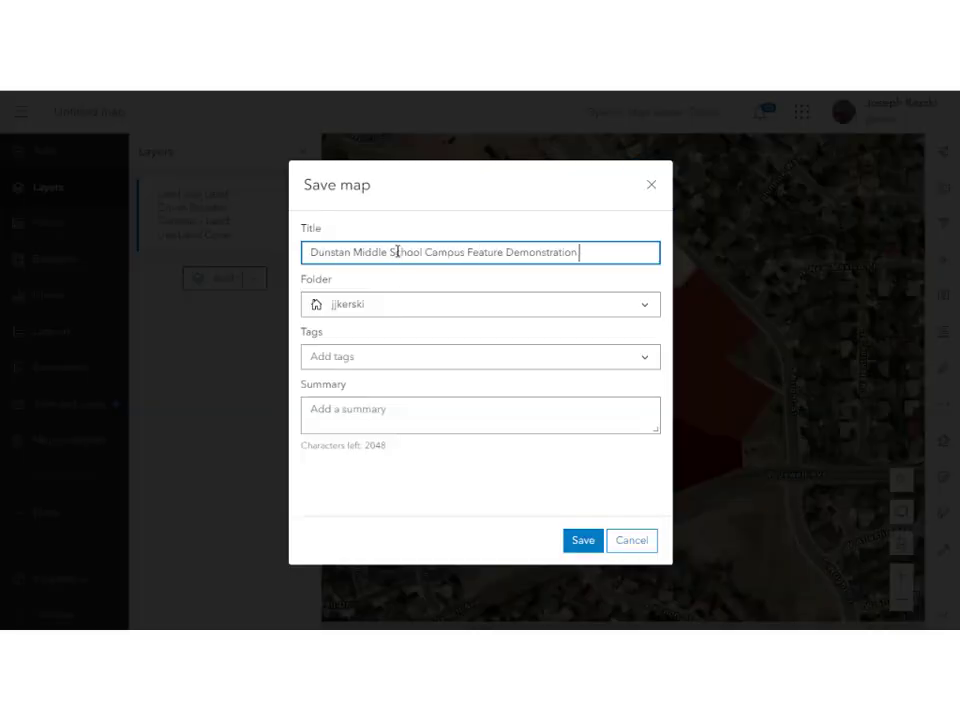
click(422, 350)
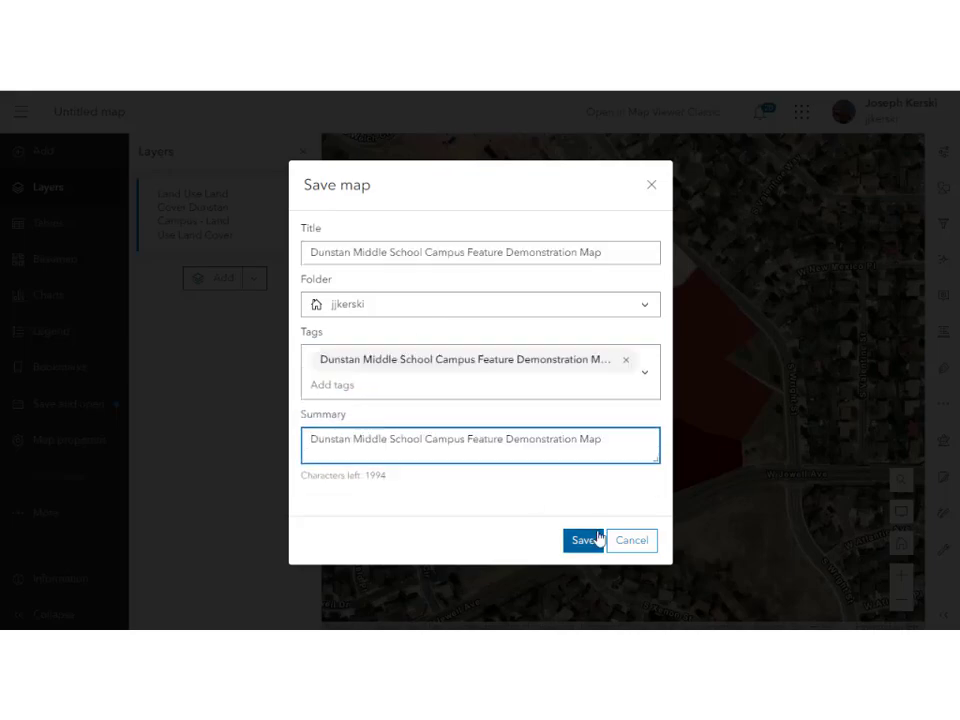
click(583, 540)
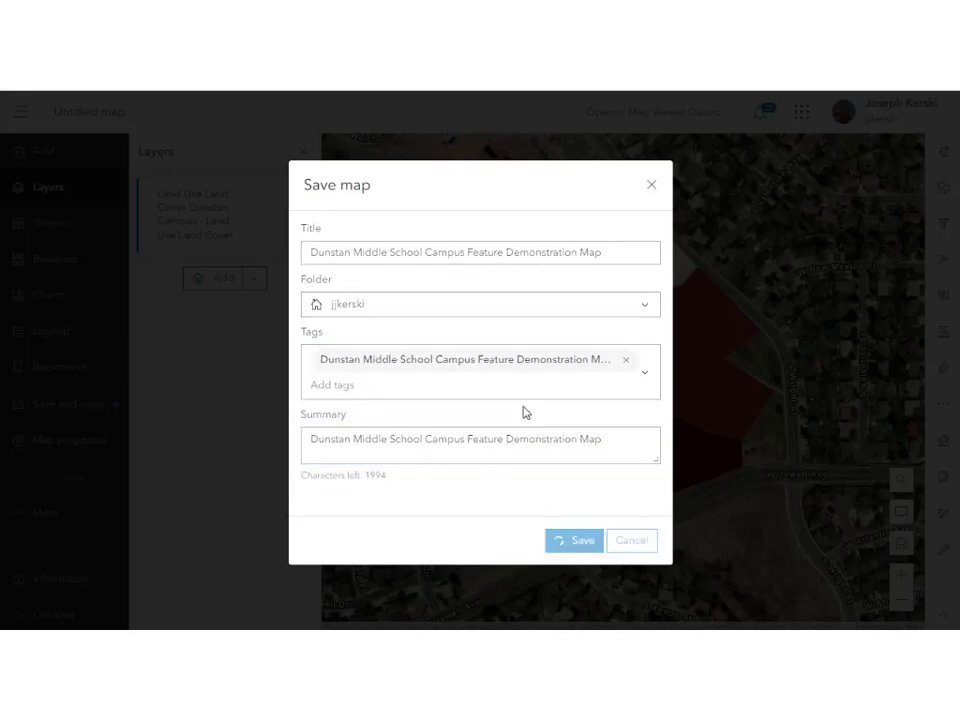
Step: Go to the content list, open the hosted Land Use Land Cover Dunstan Campus layer and show its data fields
right_click(20, 108)
click(21, 113)
click(45, 450)
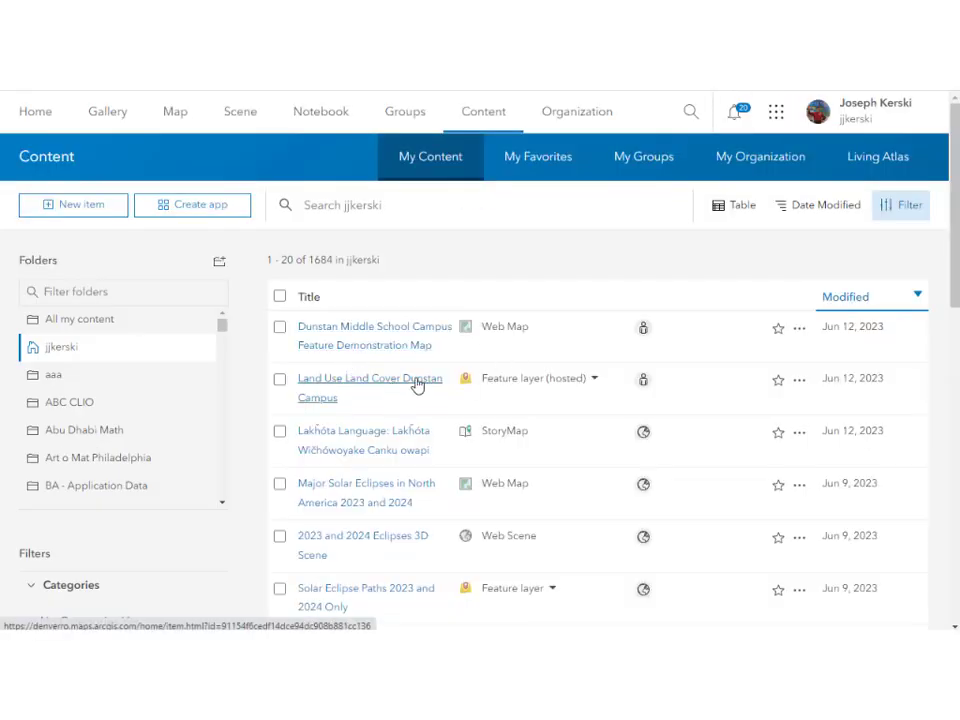
click(418, 386)
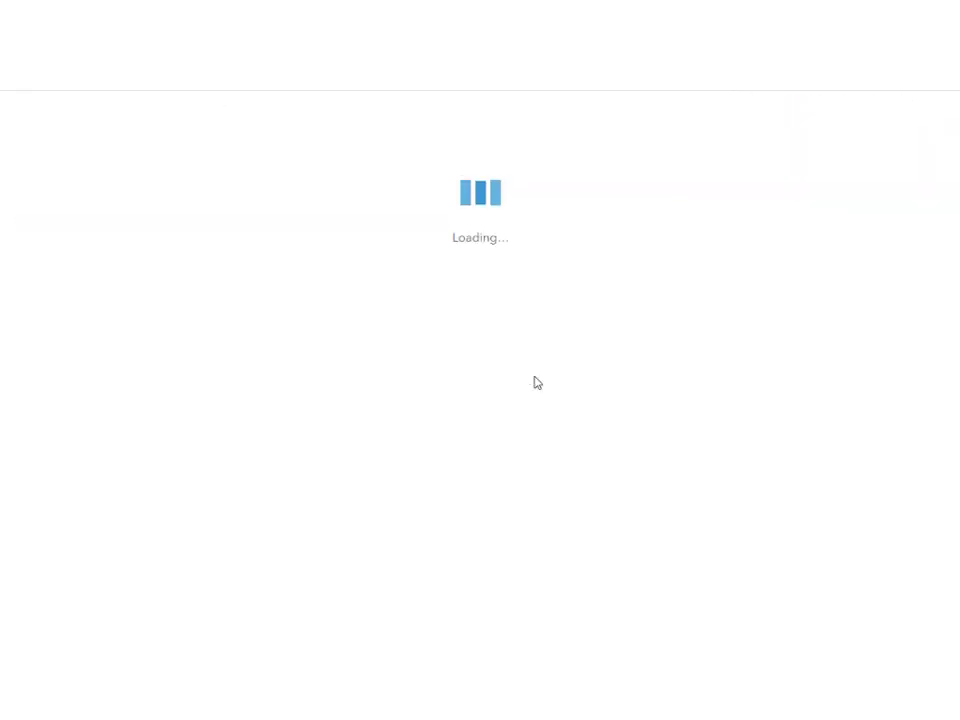
click(627, 162)
click(904, 208)
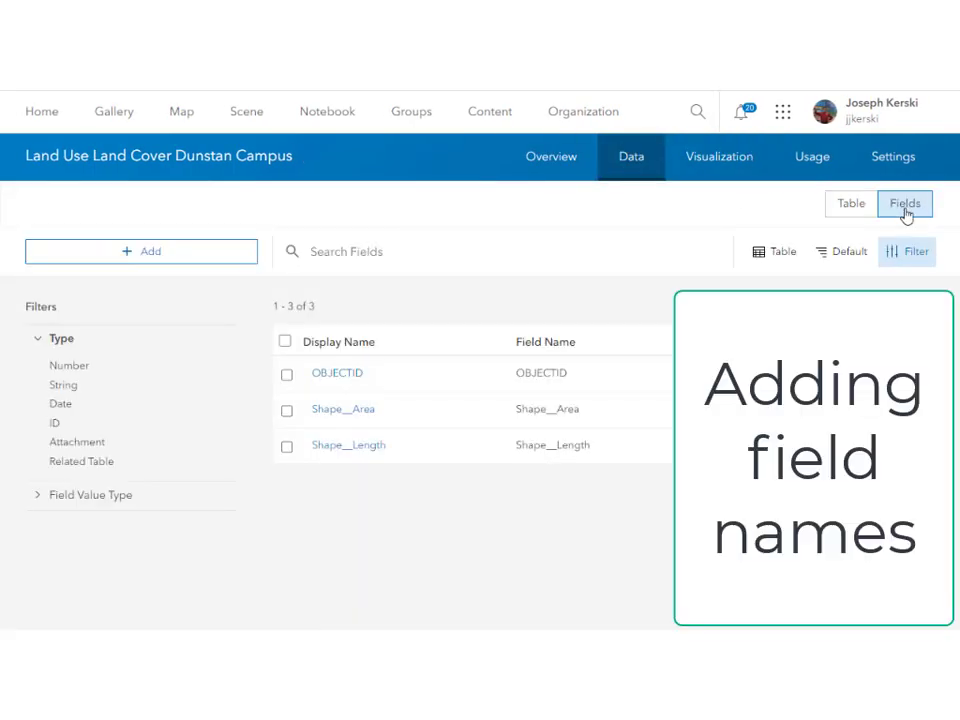
Step: Add a string field named Land_use_land_cover with the display name Land Use Land Cover and length 256
click(153, 256)
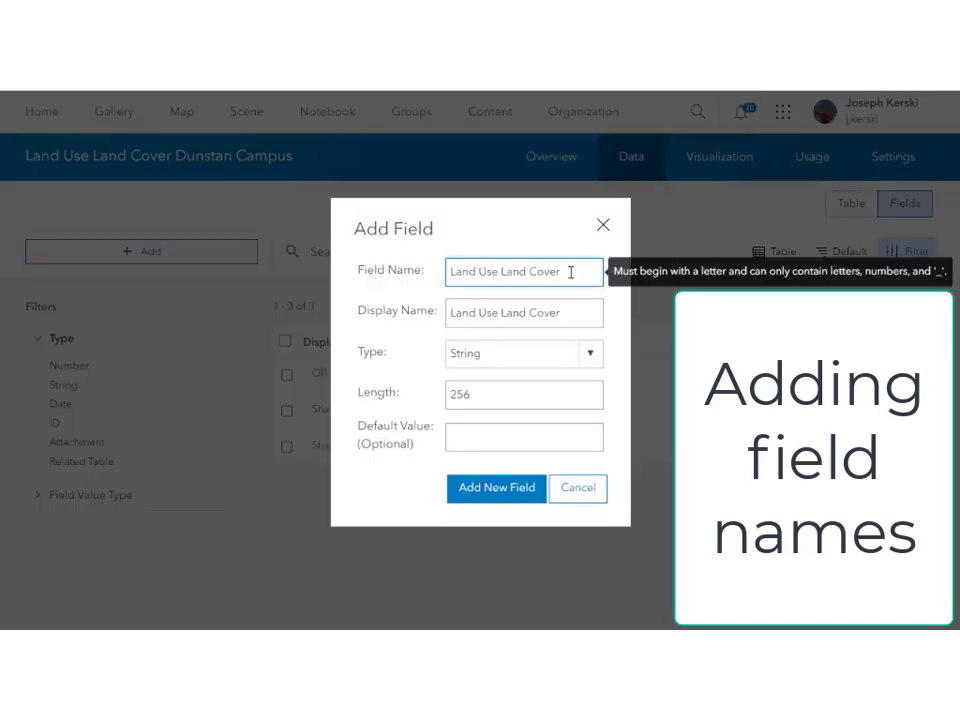
drag(570, 273, 487, 277)
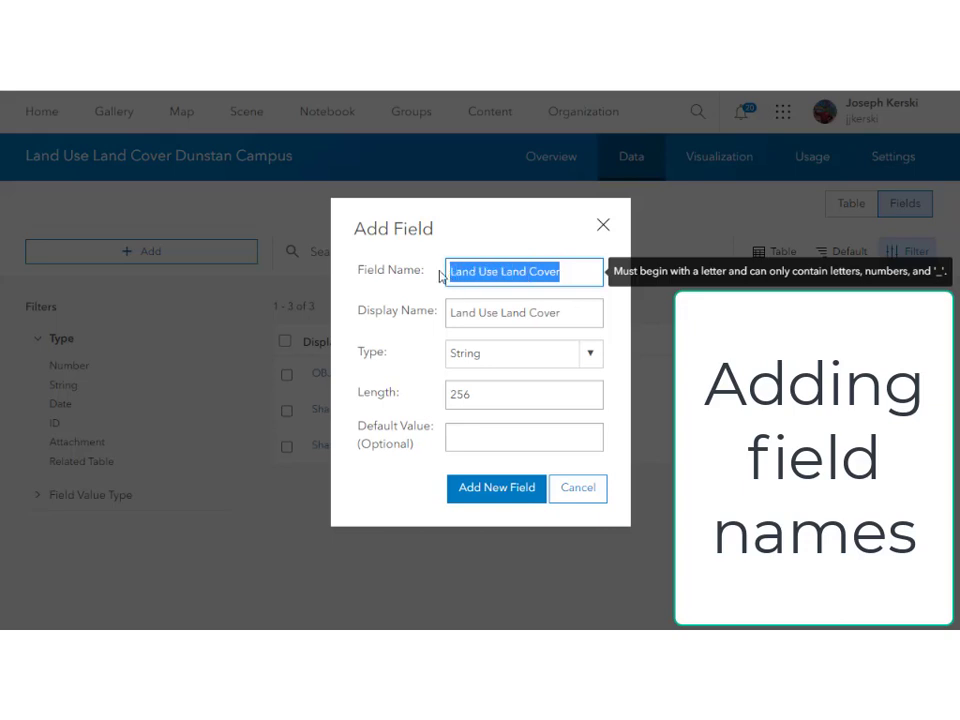
text(Land_)
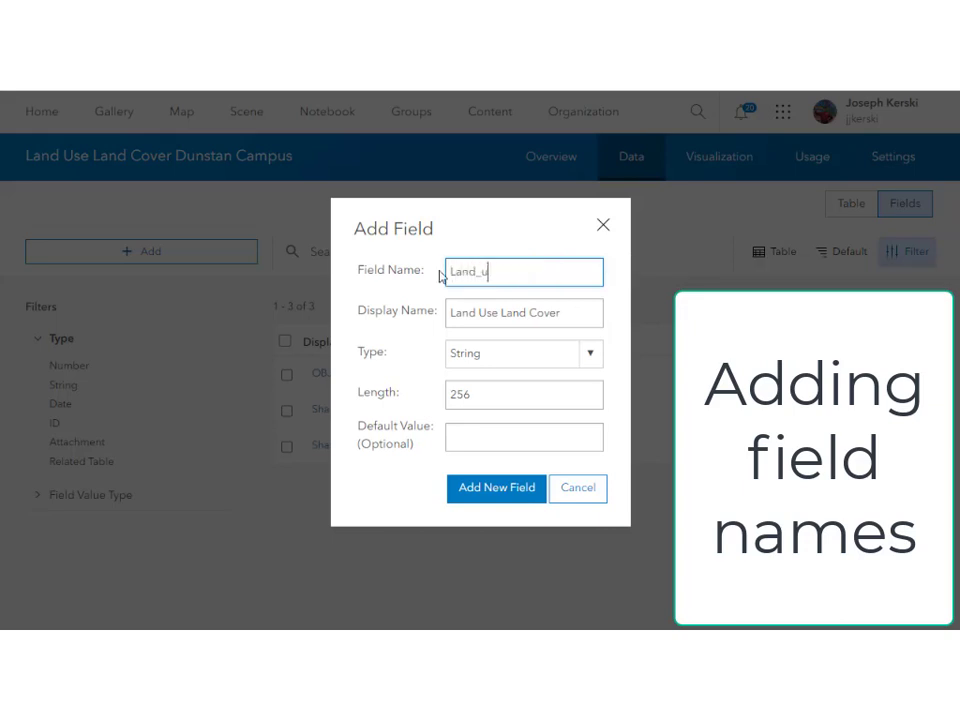
text(use_land_cover)
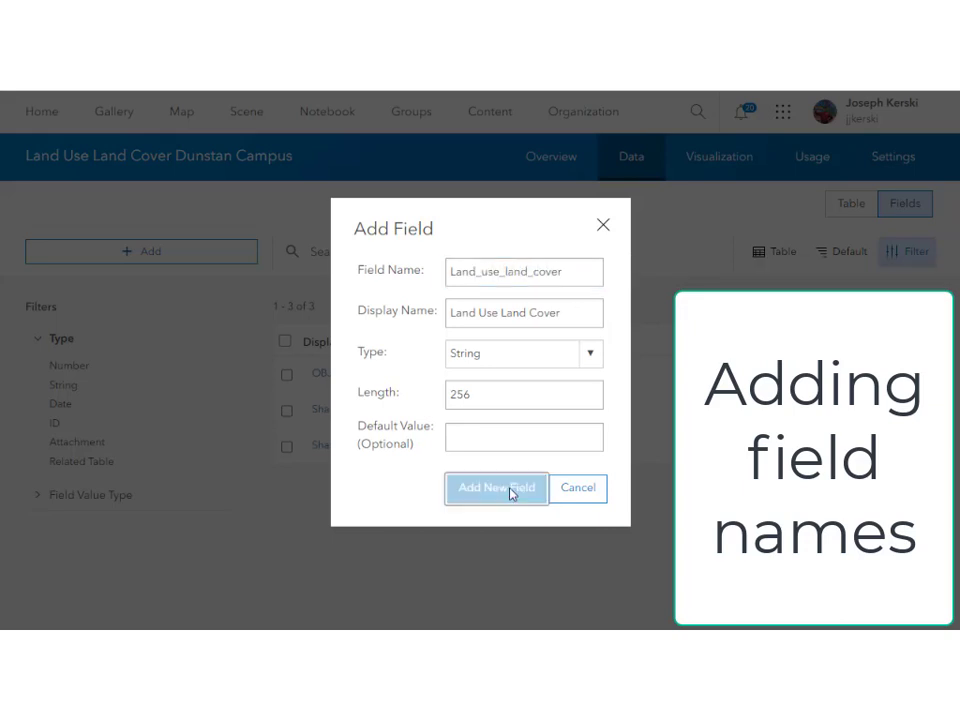
click(510, 489)
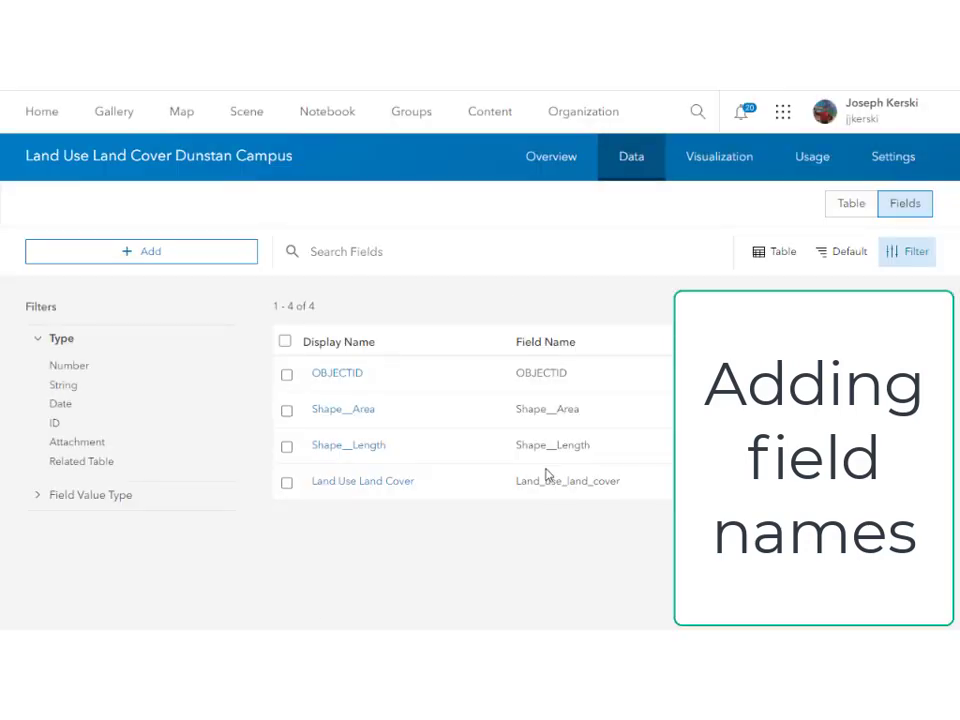
Step: Open the details of the new Land Use Land Cover field and look through them
click(357, 482)
scroll(466, 452, down, 2)
scroll(466, 452, up, 2)
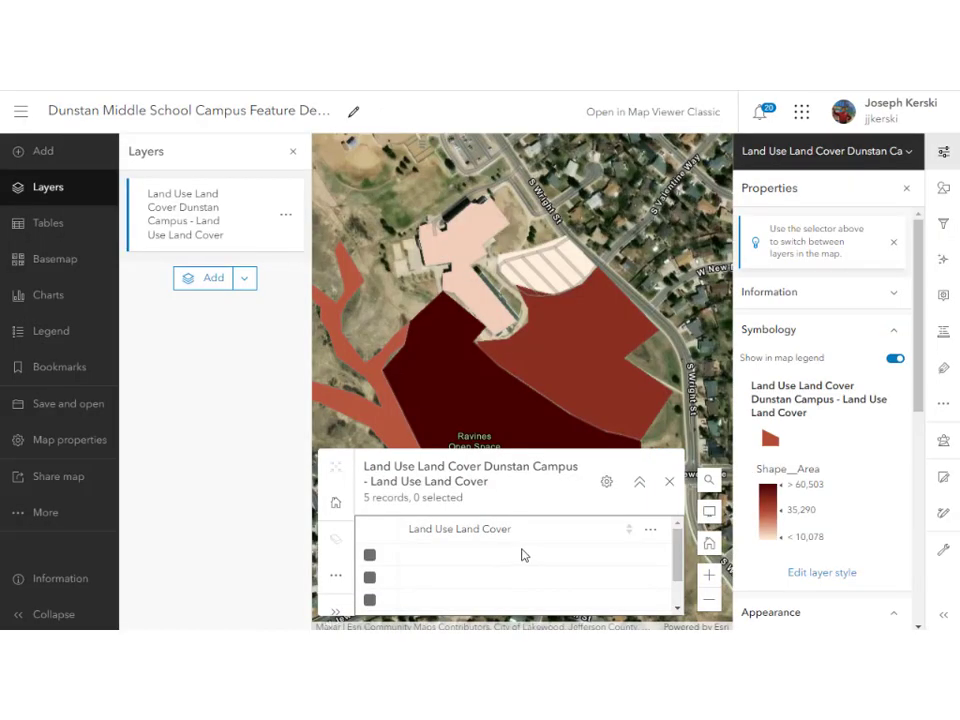
Step: Review the field visibility and further options of the layer's attribute table in the saved map
click(650, 529)
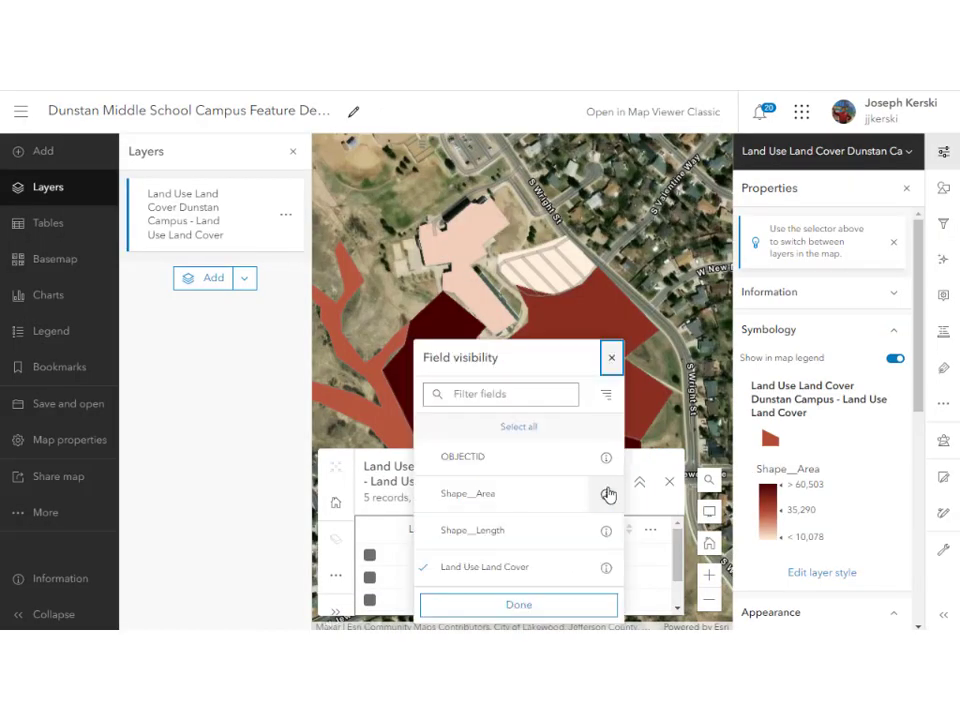
click(532, 607)
click(336, 575)
click(531, 576)
Step: Edit the open-space polygon beside the ravine, set its Land Use Land Cover to Prairie and save the update
click(534, 440)
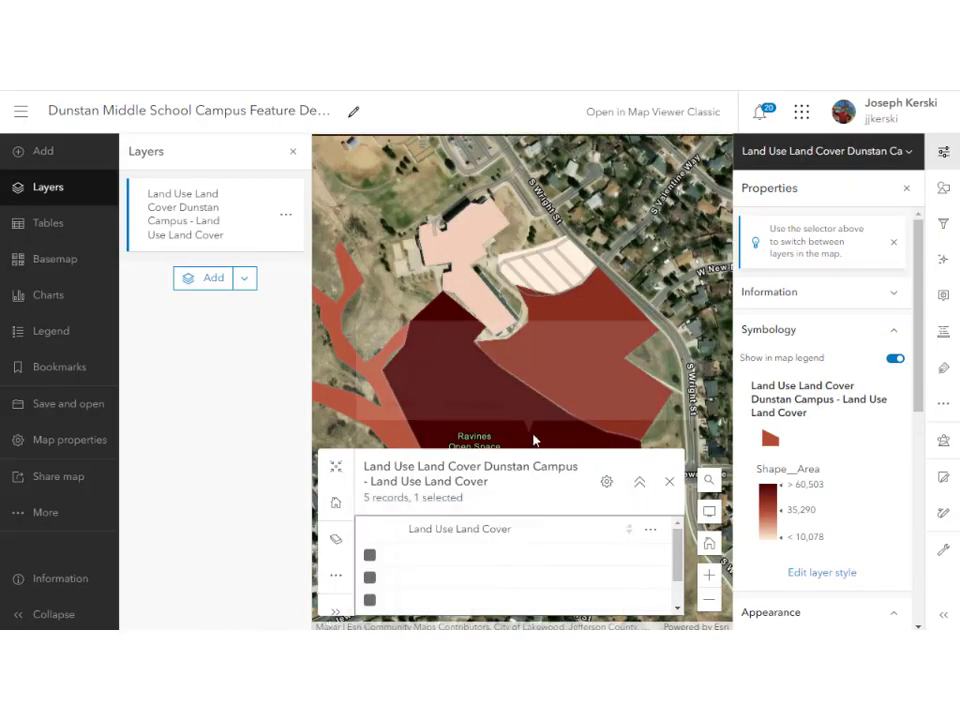
click(385, 409)
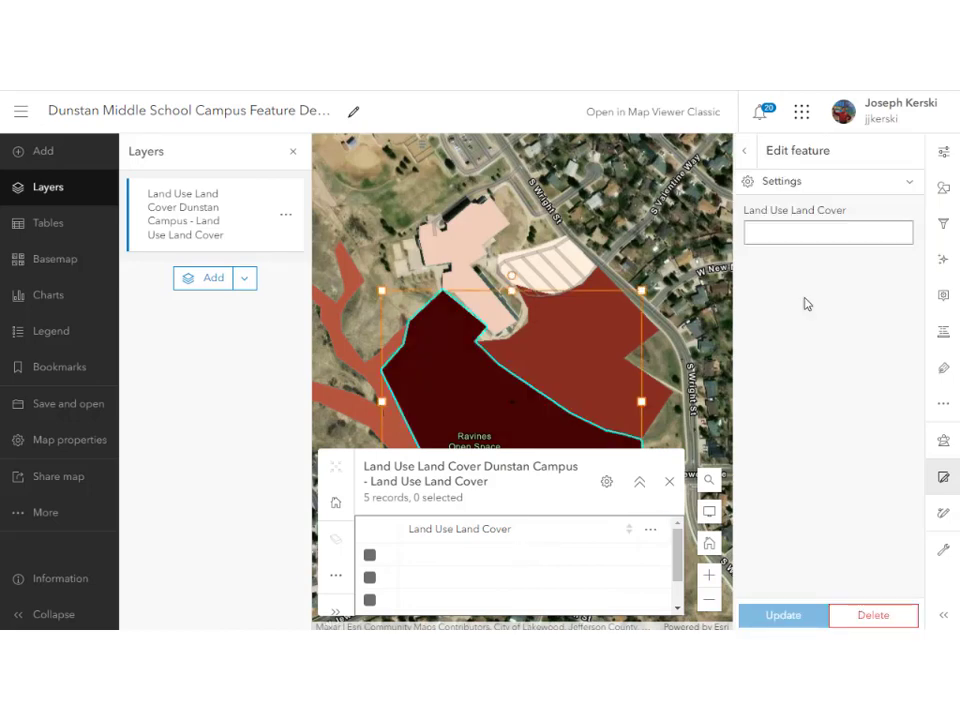
click(812, 236)
text(Prairie)
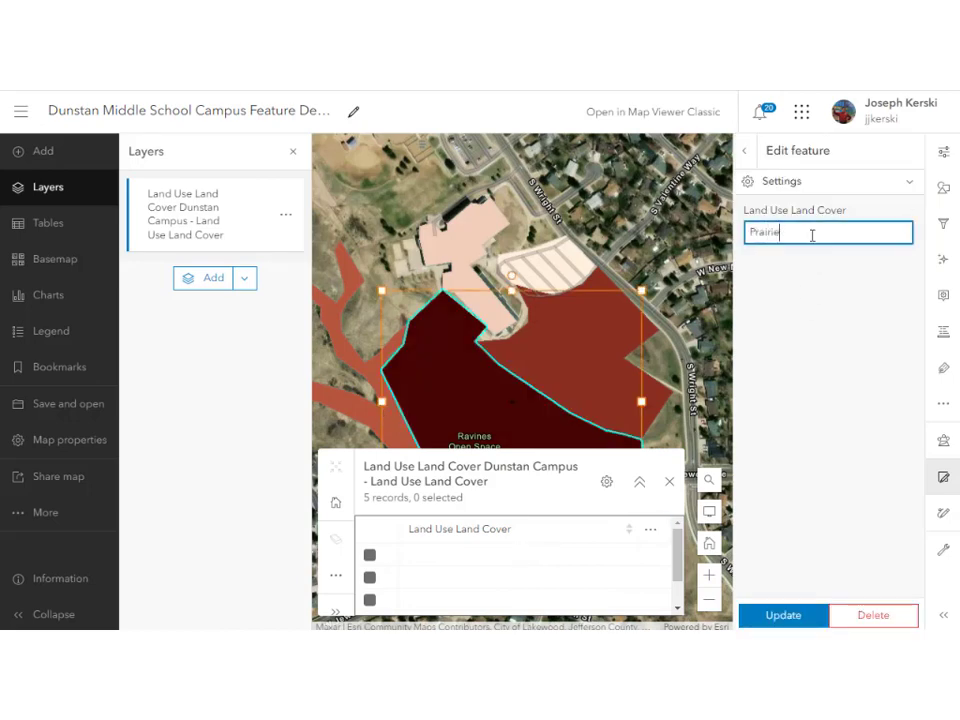
click(788, 615)
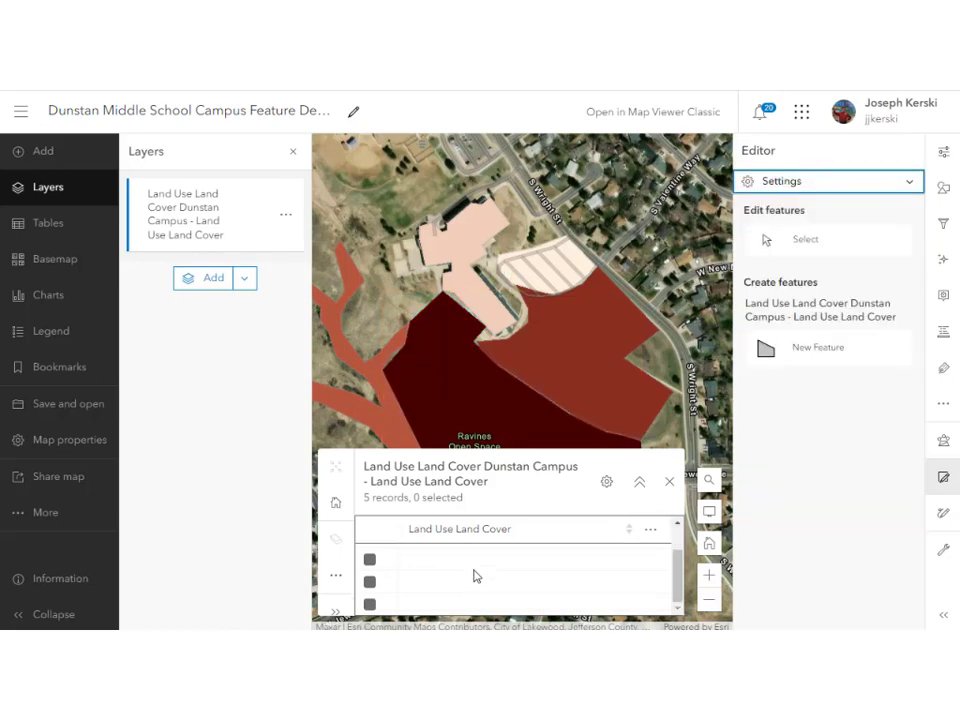
Step: Select the parking lot polygon, set its Land Use Land Cover to Parking and save the update
click(818, 246)
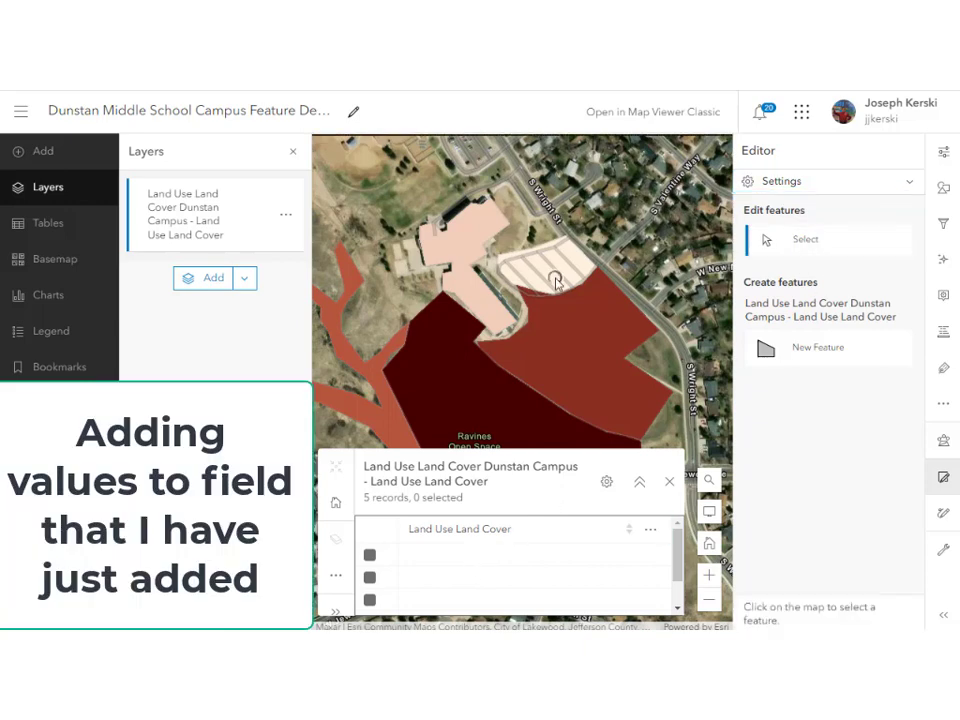
click(550, 272)
click(789, 234)
text(P)
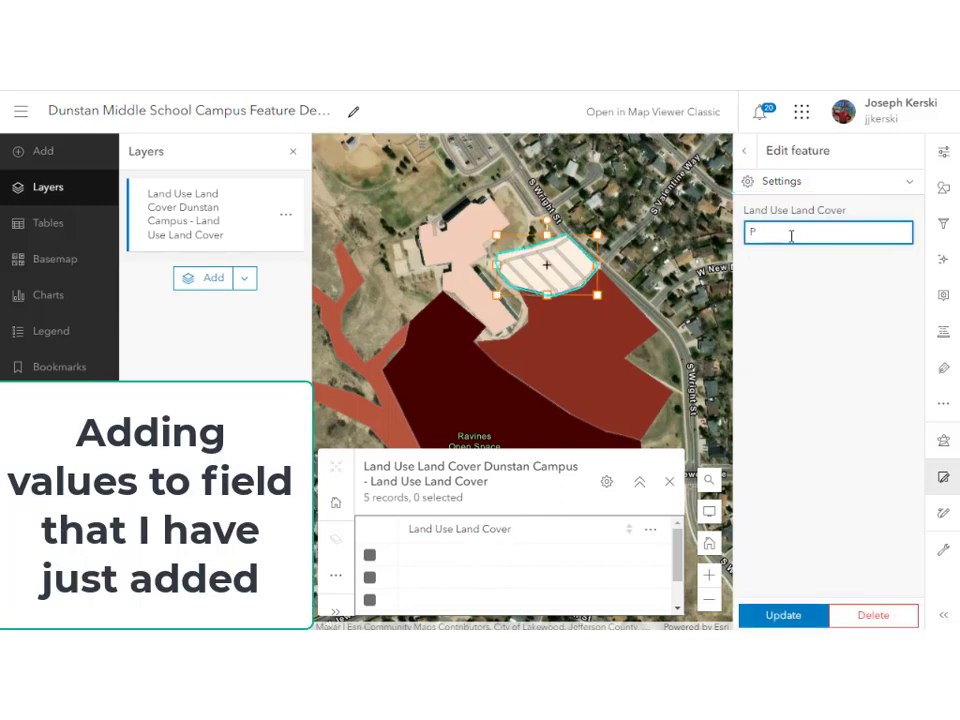
text(arking)
click(783, 615)
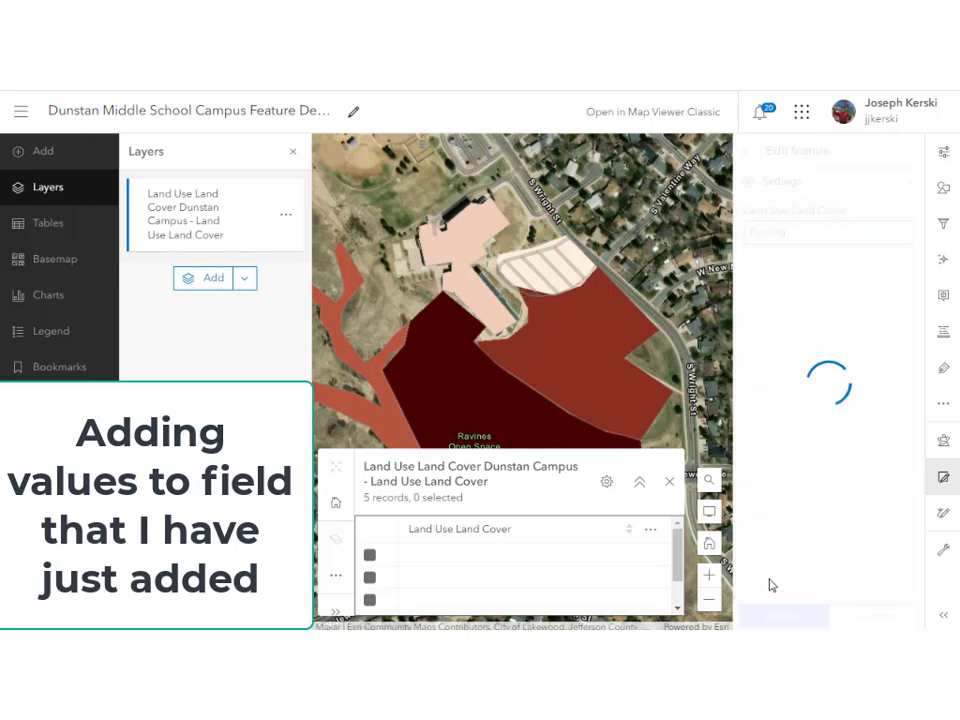
Step: Select the large polygon south of the parking lot, set its Land Use Land Cover to Grass and save the update
click(589, 392)
click(752, 233)
text(Grass)
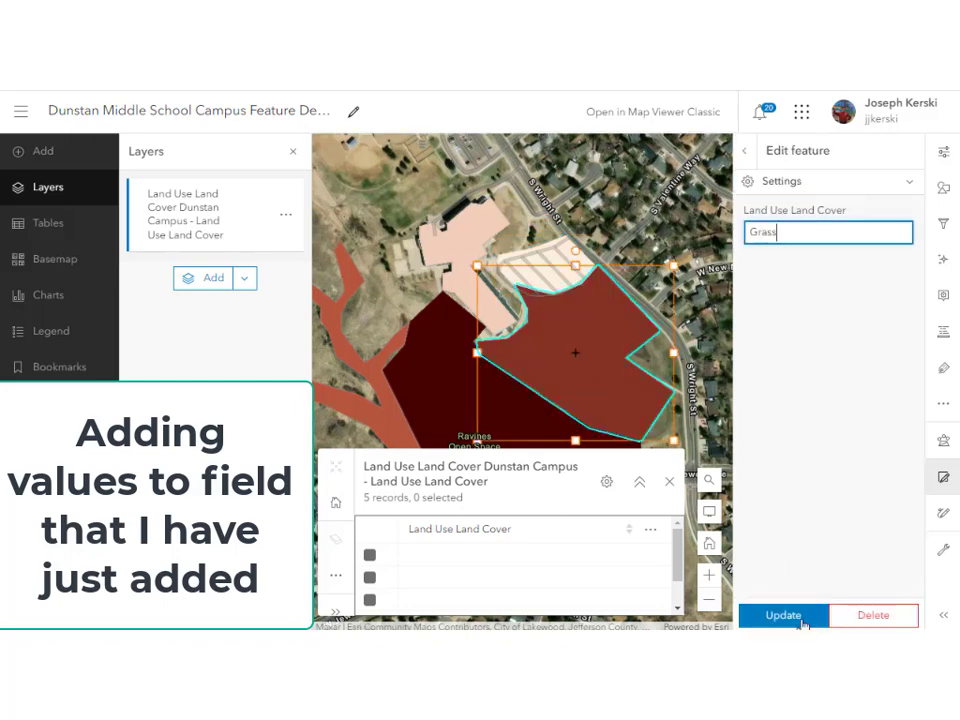
click(802, 622)
Step: Select the branching ravine polygon, set its Land Use Land Cover to Ravine and save the update
click(381, 390)
click(806, 231)
text(Ra)
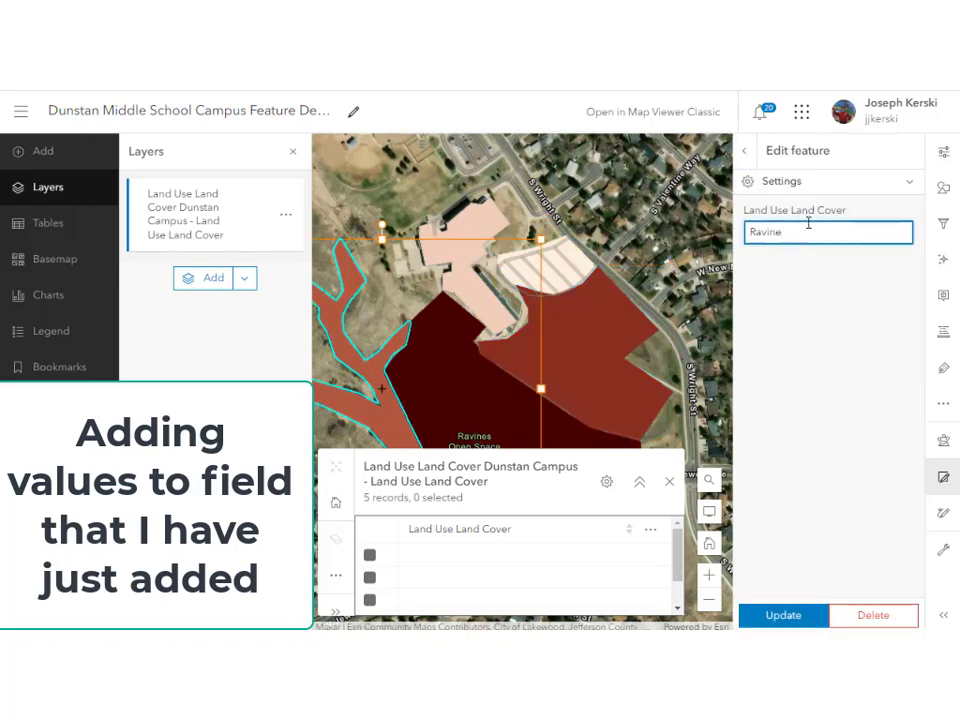
text(vine)
click(786, 613)
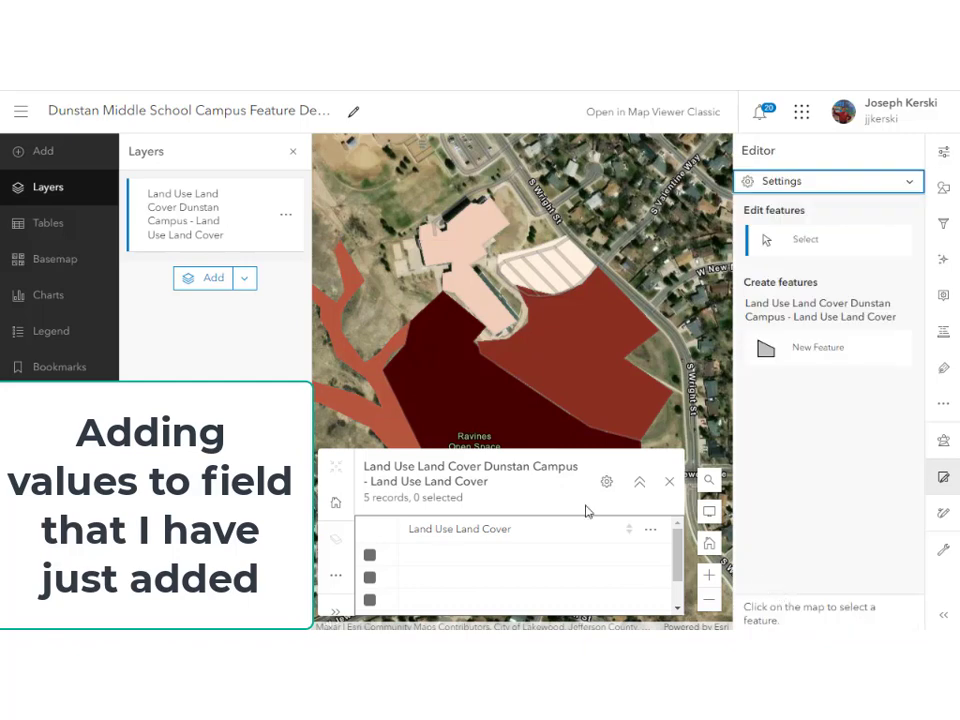
Step: Close the attribute table, check the Prairie polygon's attribute value and save the map
click(669, 482)
click(489, 400)
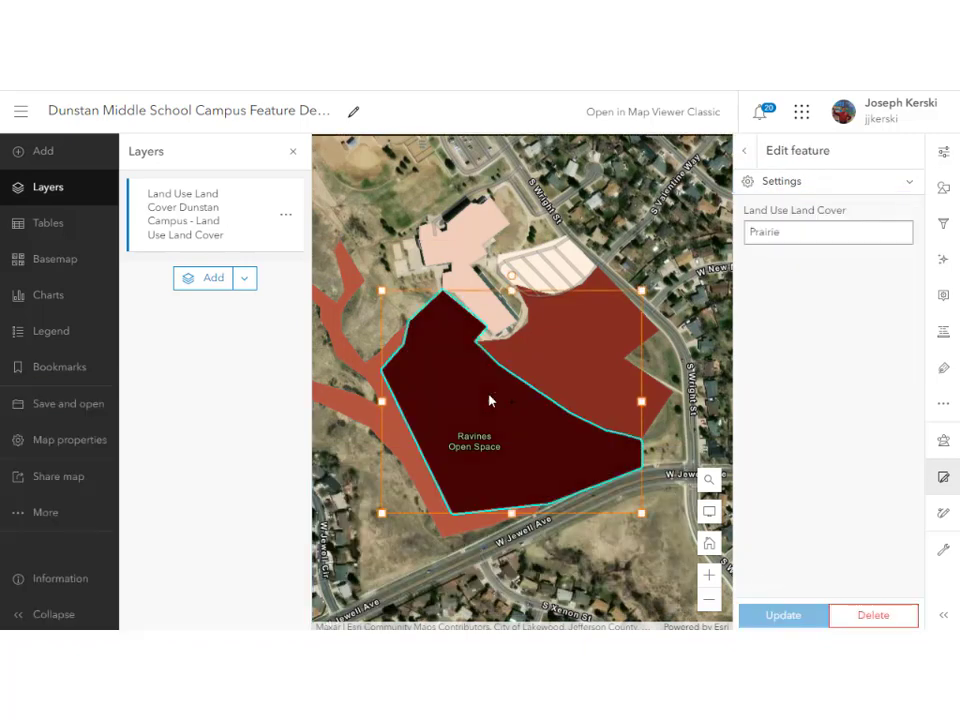
click(594, 396)
click(602, 360)
click(604, 354)
click(71, 403)
click(163, 405)
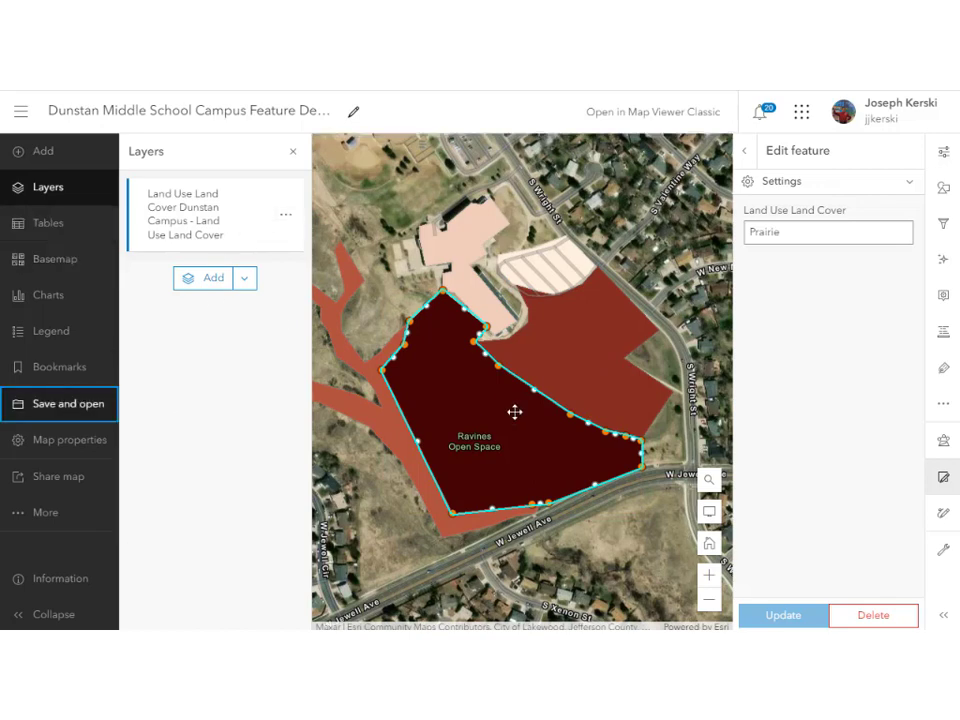
Step: Review the Land Use Land Cover values of all records in the layer's attribute table
click(285, 215)
click(197, 315)
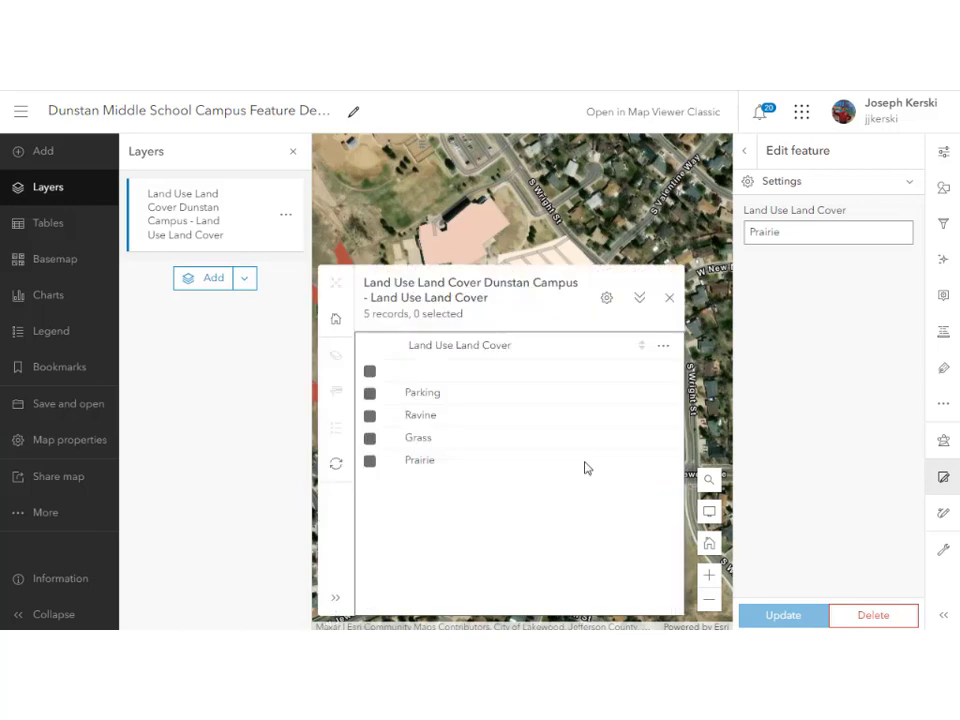
click(669, 297)
Step: Add the Land Use Land Cover field to the fields list of the layer's pop-up
click(943, 295)
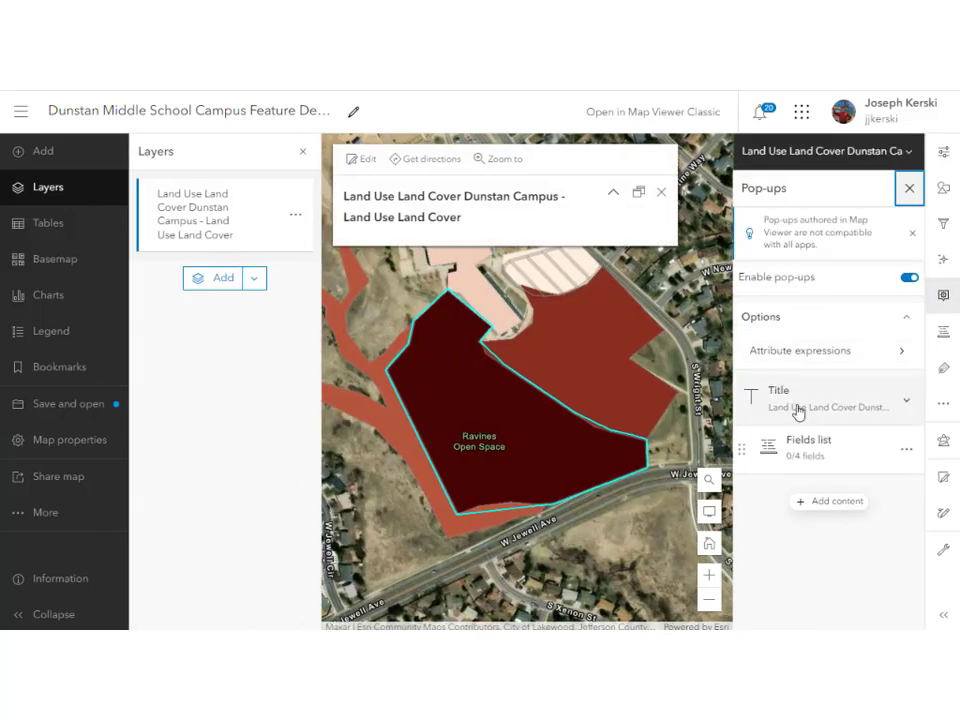
click(804, 445)
click(821, 574)
click(816, 448)
click(828, 516)
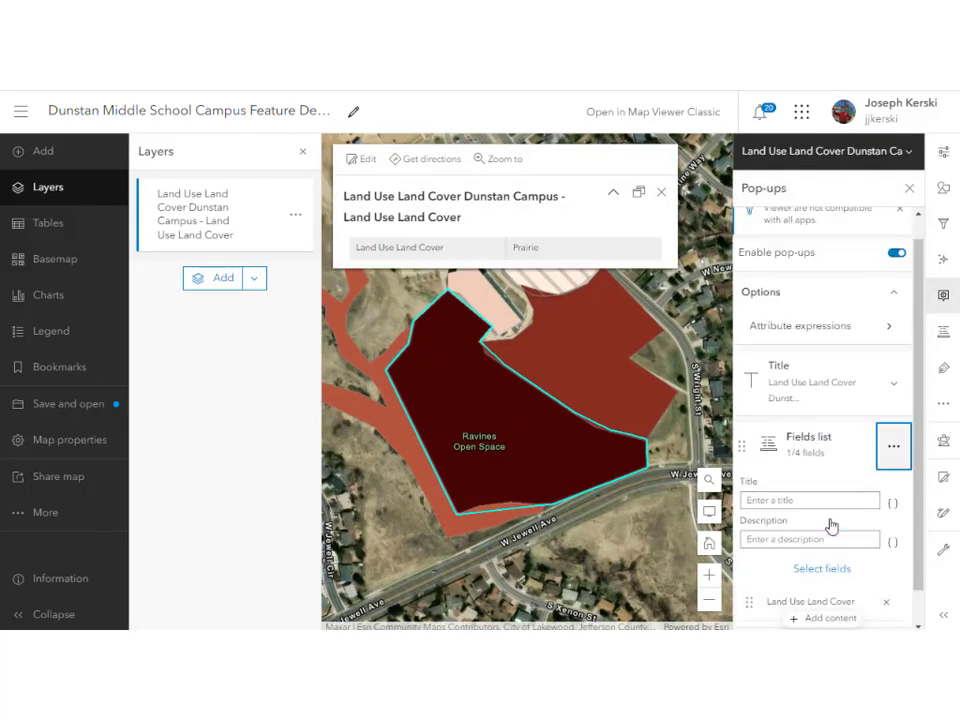
Step: Check the school building polygon's pop-up for its Land Use Land Cover value and close the pop-up configuration
click(639, 363)
click(492, 287)
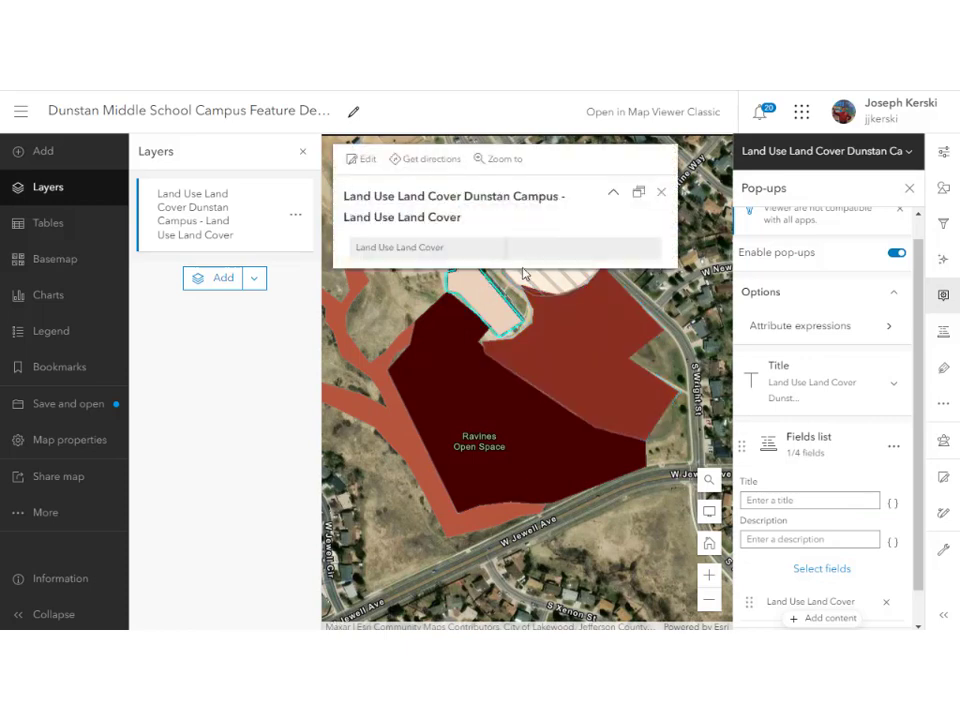
click(661, 192)
click(476, 298)
click(943, 295)
click(553, 279)
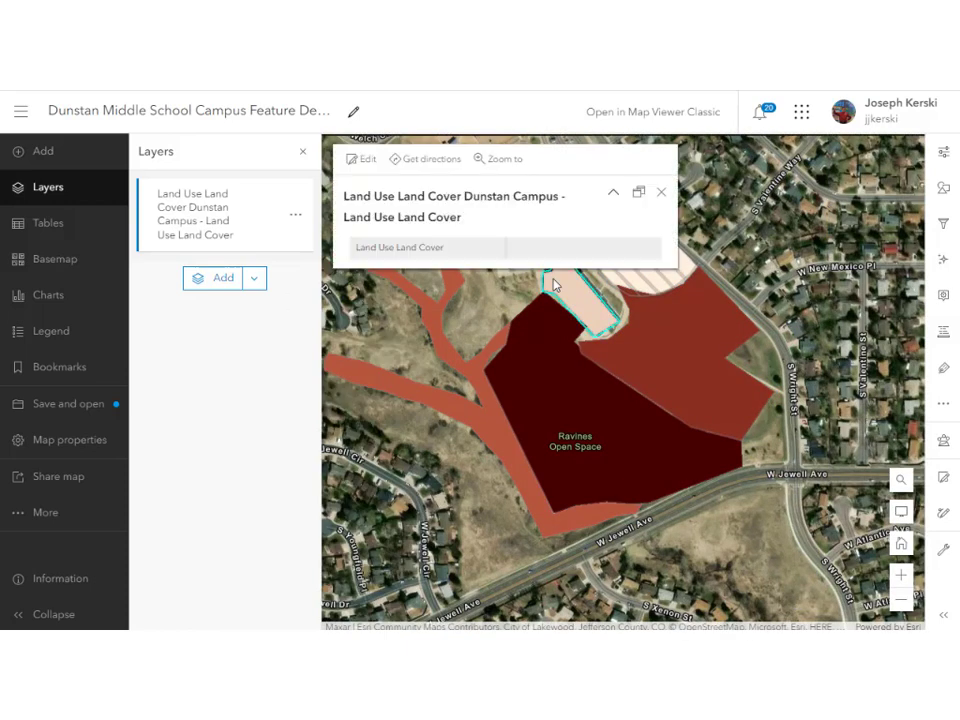
Step: Examine the layer's attribute table at full height and select the record with the empty Land Use Land Cover value
click(295, 217)
click(205, 306)
click(843, 514)
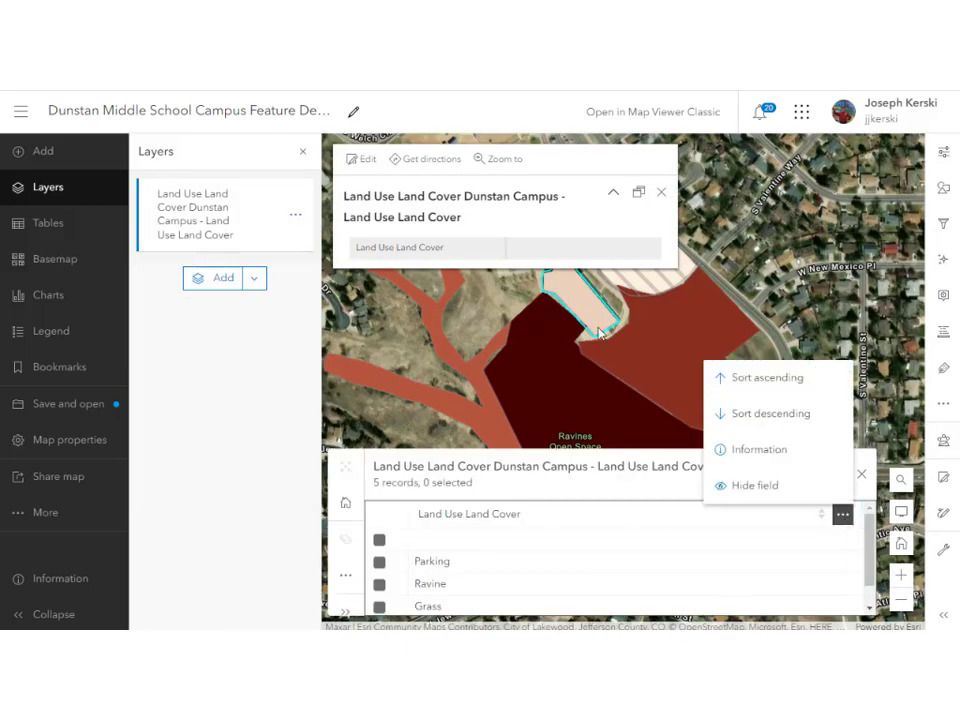
click(661, 192)
click(345, 575)
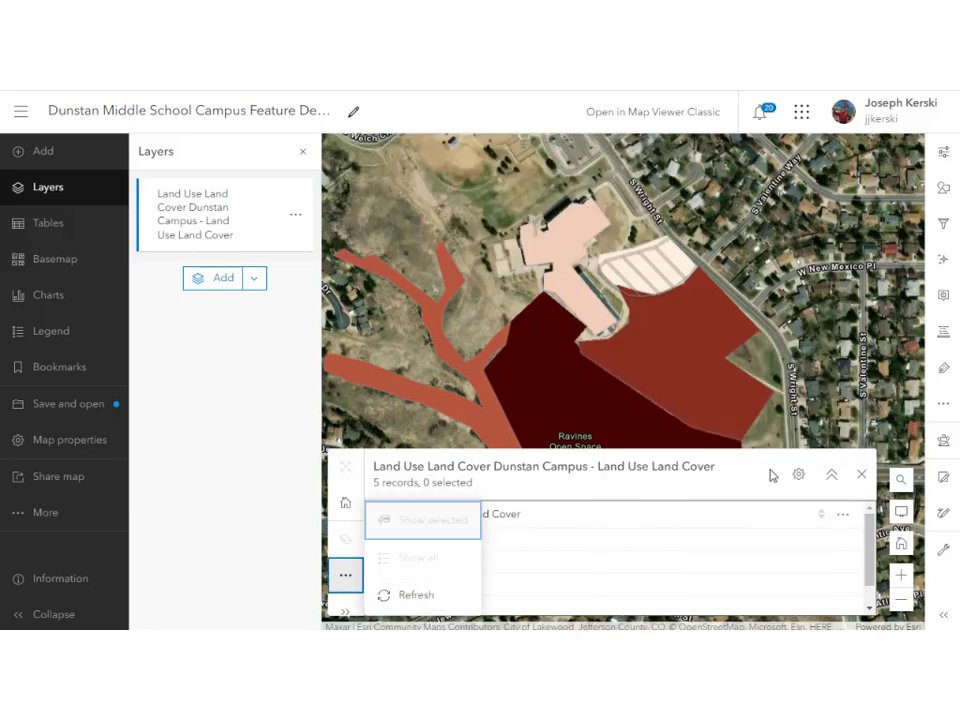
click(831, 475)
click(855, 330)
click(438, 356)
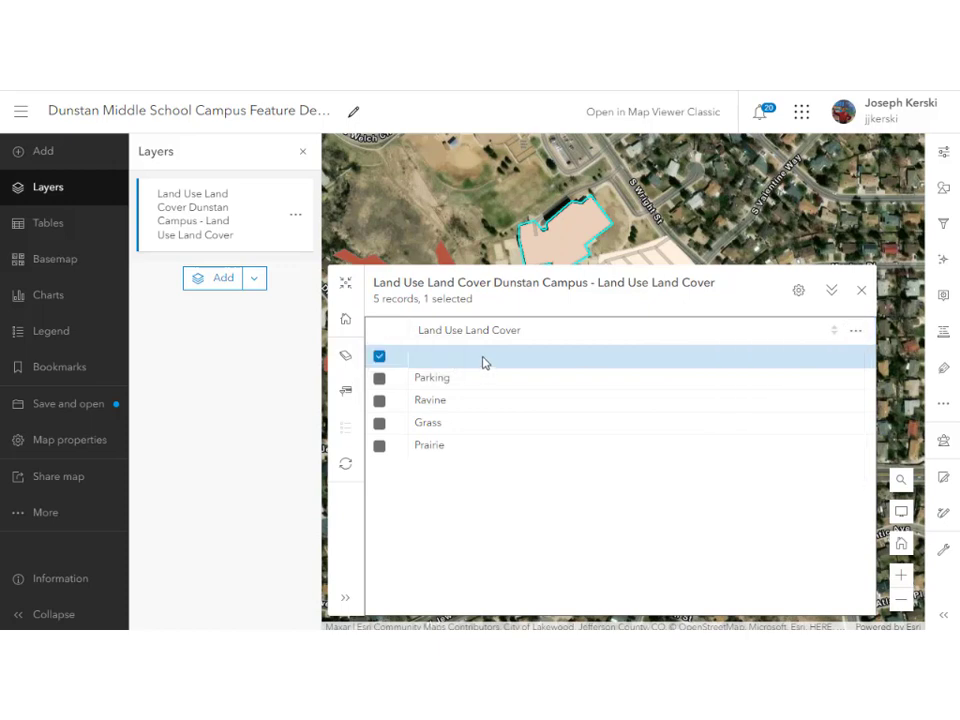
click(798, 290)
key(Escape)
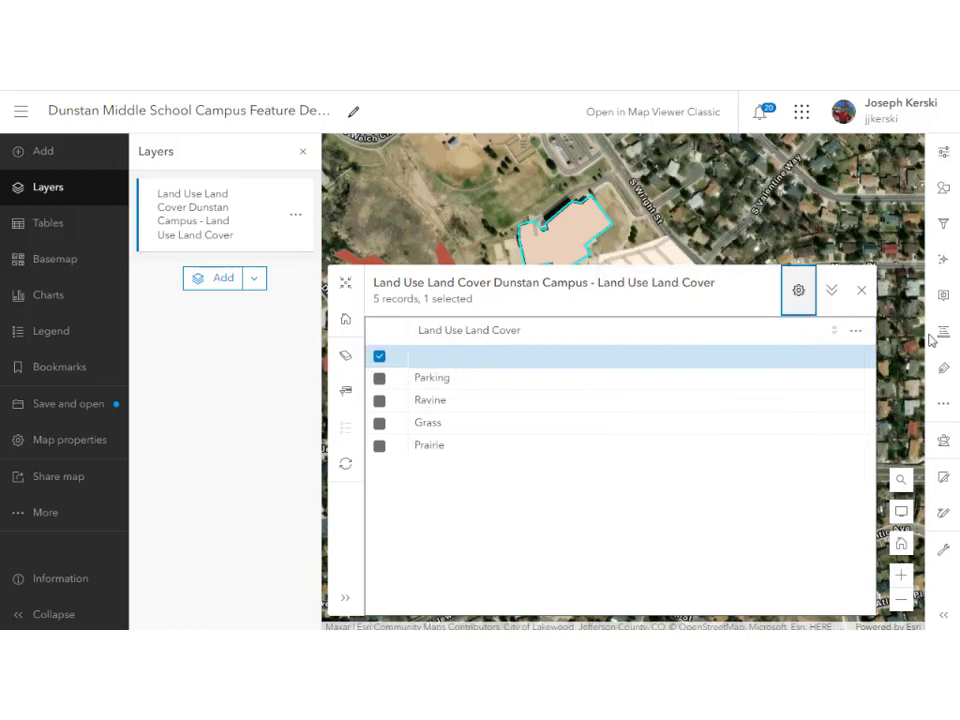
Step: Close the expanded attribute table and display the layer's table again without a selection
click(943, 480)
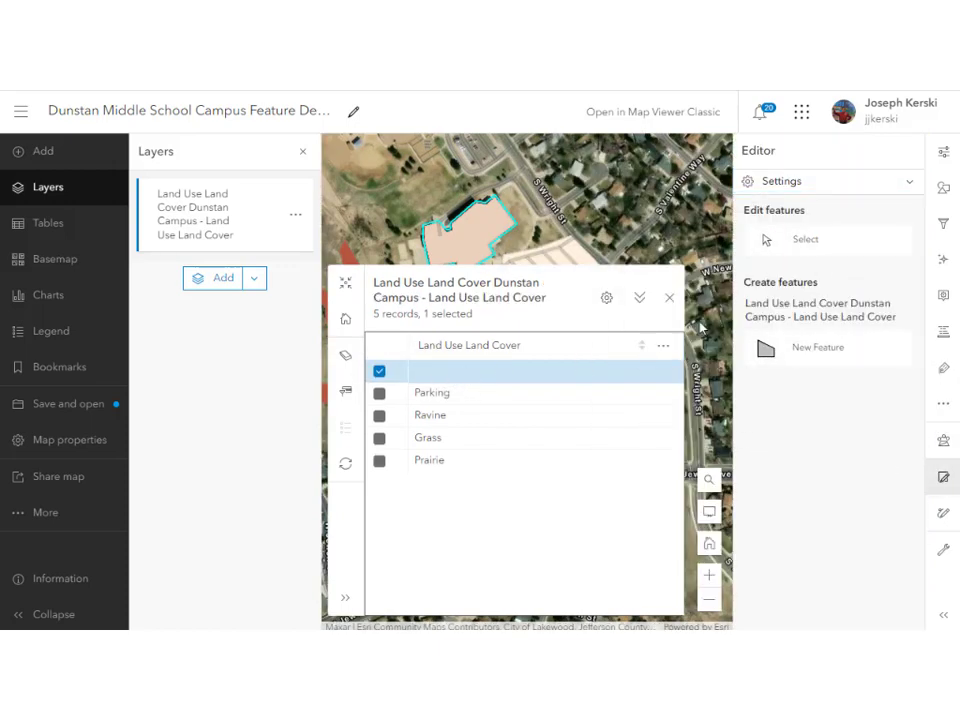
click(670, 298)
click(296, 217)
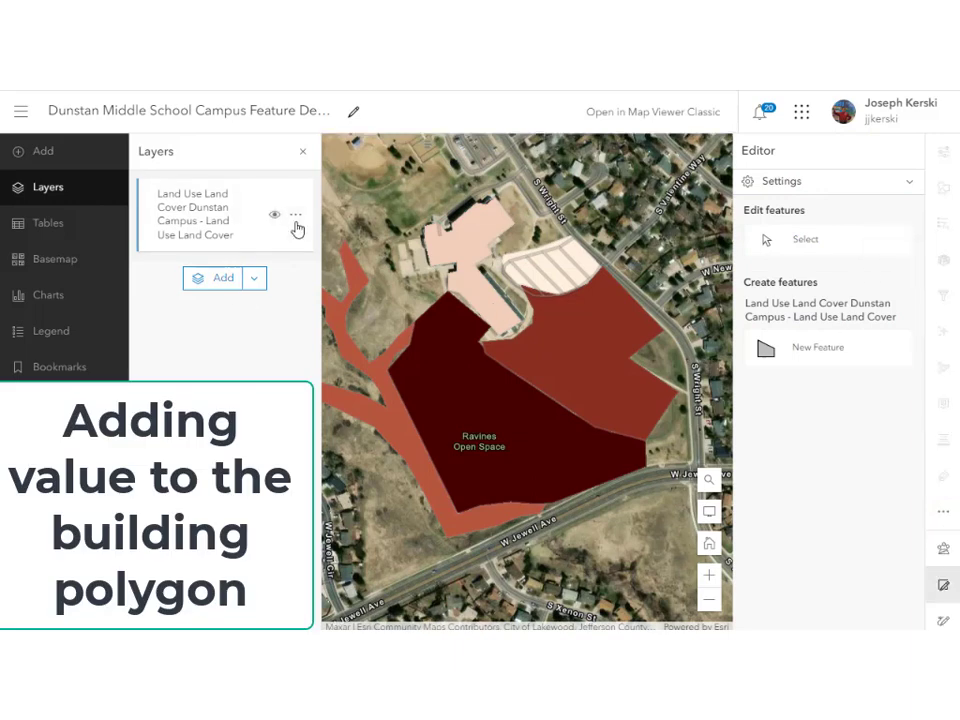
click(340, 285)
click(344, 577)
click(506, 566)
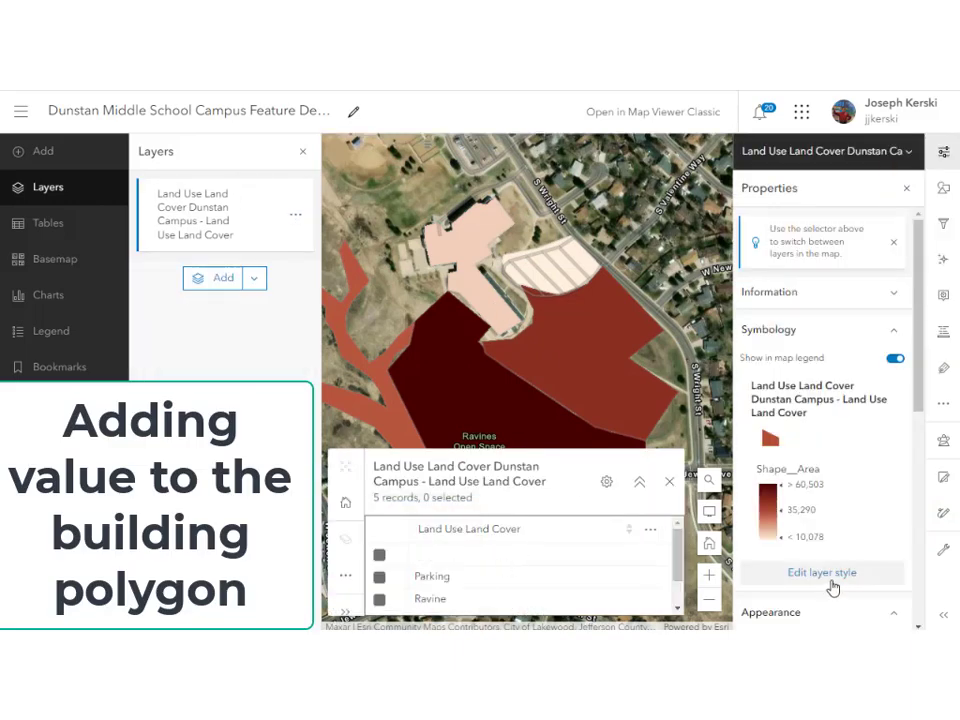
Step: Edit the school building polygon, set its Land Use Land Cover to Buildings, save the update and close the attribute table
click(944, 404)
click(945, 480)
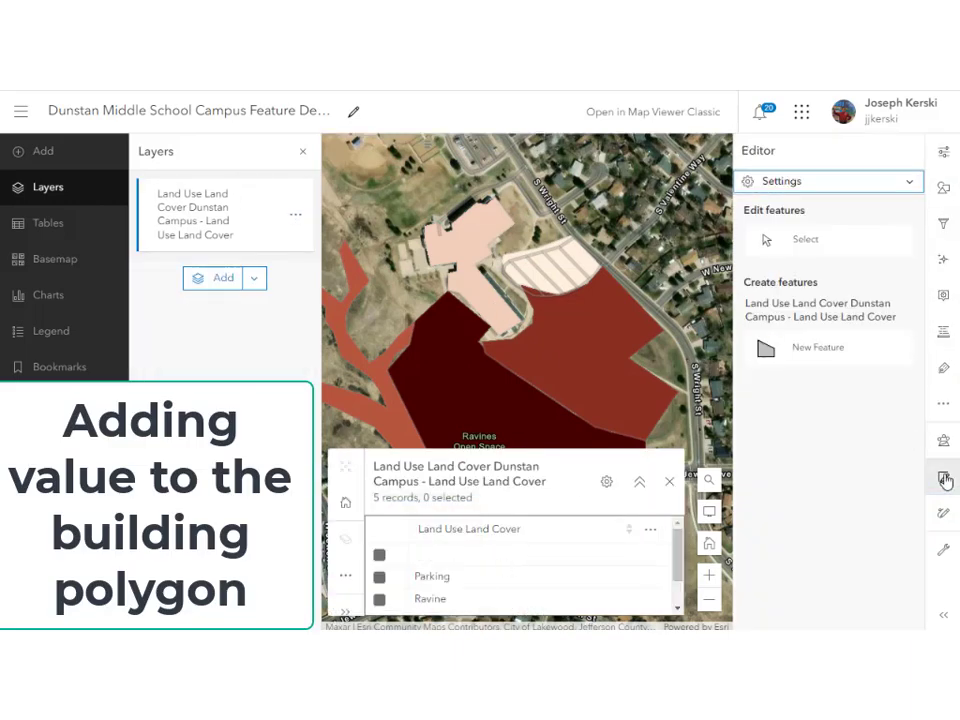
click(482, 306)
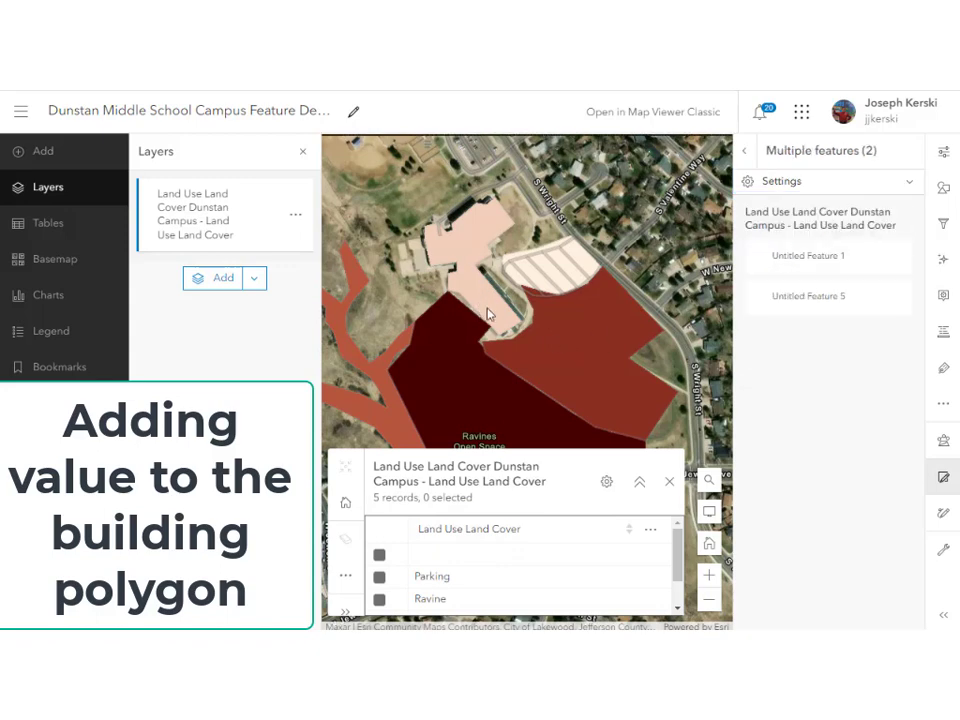
click(800, 258)
click(797, 231)
text(Building)
click(780, 616)
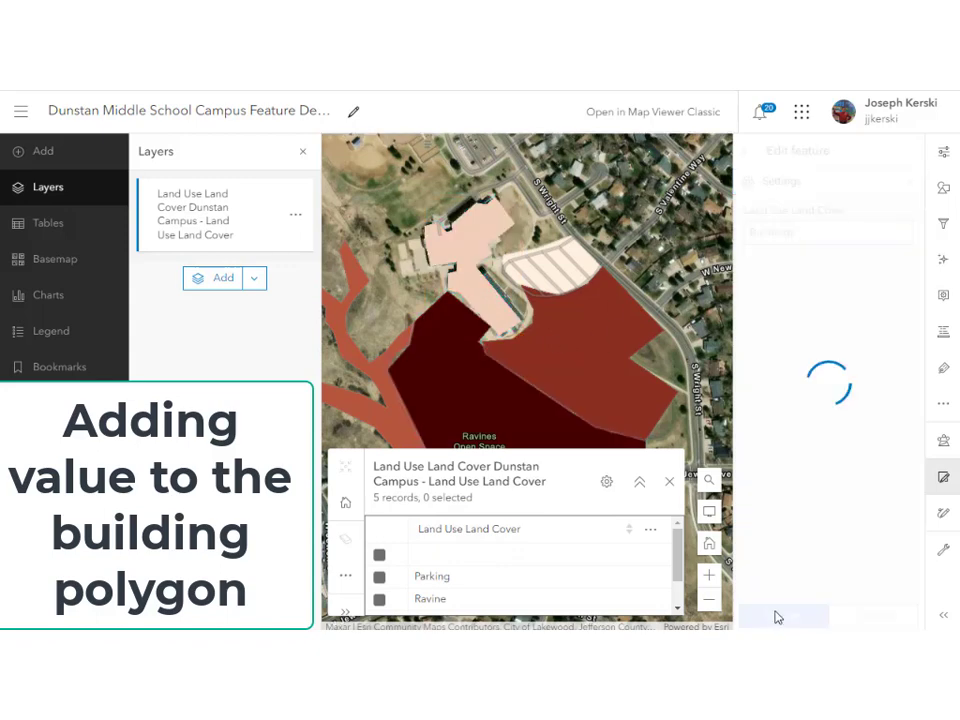
click(669, 481)
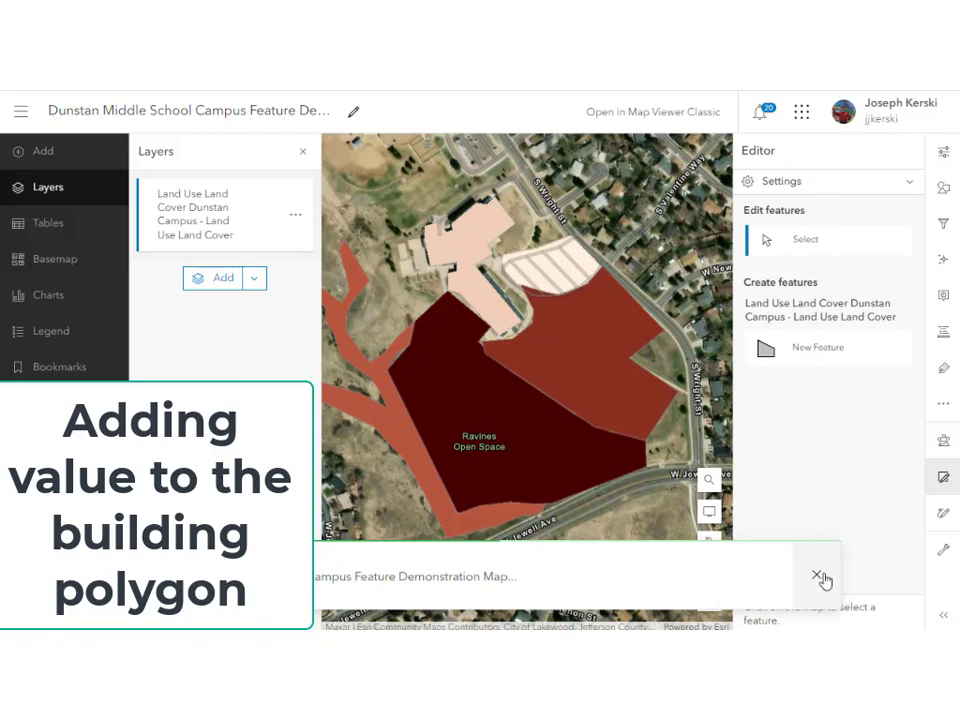
Step: Delete the fields list content from the layer's pop-up configuration
click(486, 306)
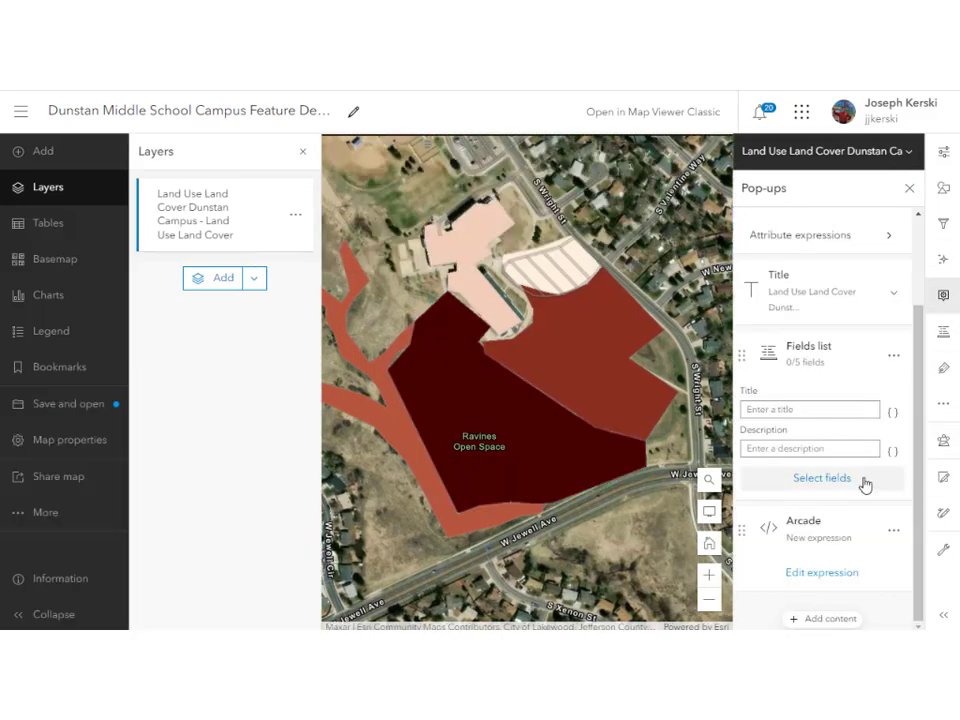
click(887, 358)
click(885, 407)
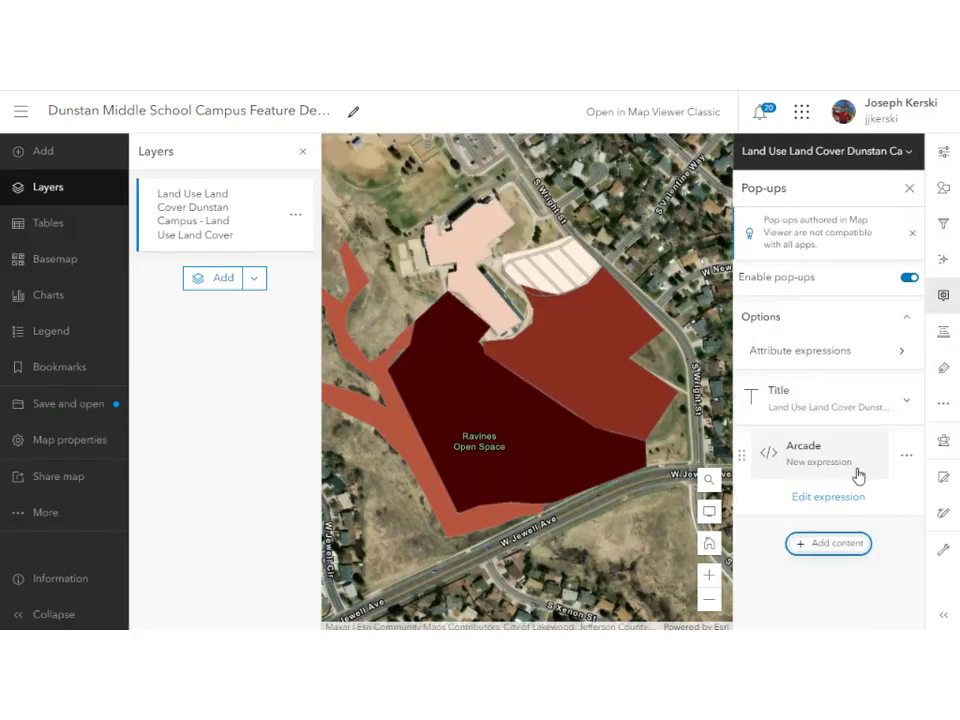
Step: Set the pop-up title to "The land use here is {Land_use_land_cover}", inserting the field as a variable
click(533, 345)
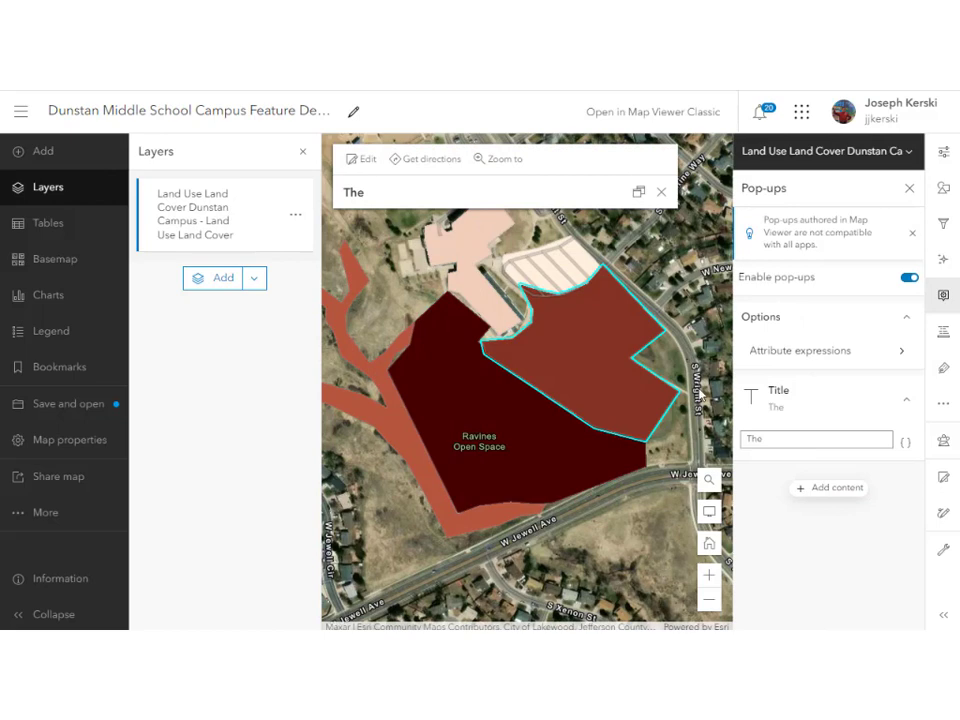
text(land)
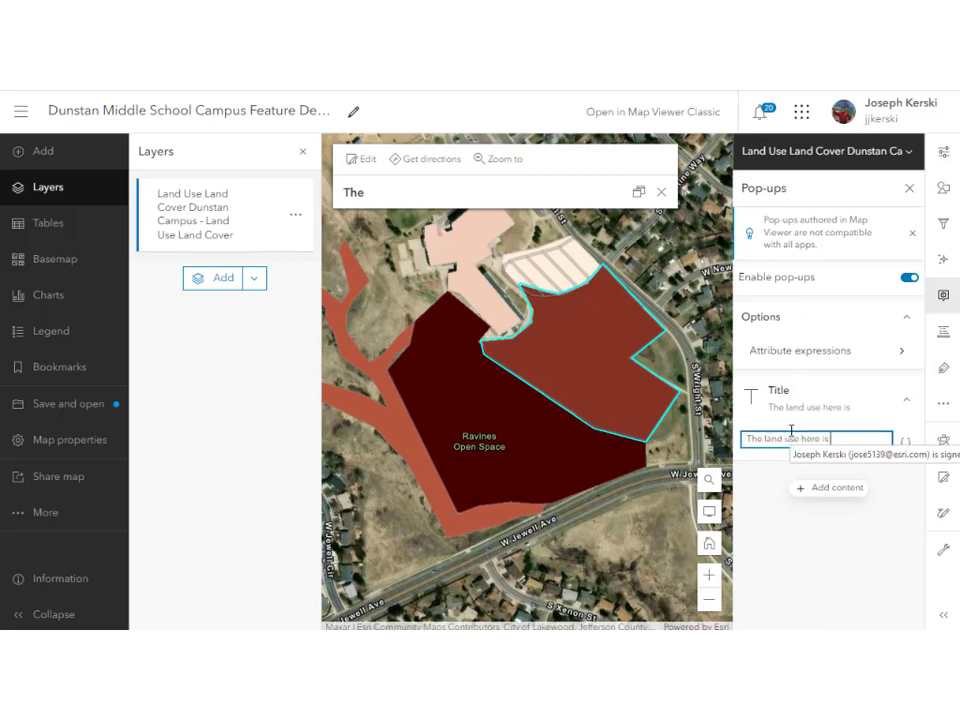
text( use here is)
click(905, 441)
click(850, 430)
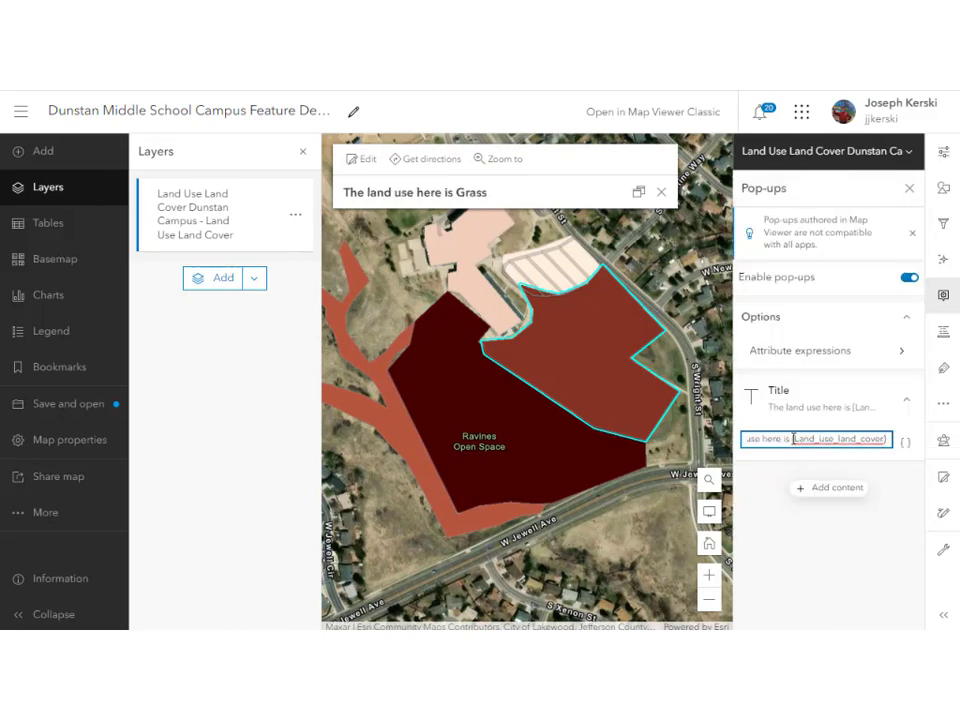
Step: Check the new pop-up title on the building and other land use polygons and save the map
click(548, 442)
double_click(467, 296)
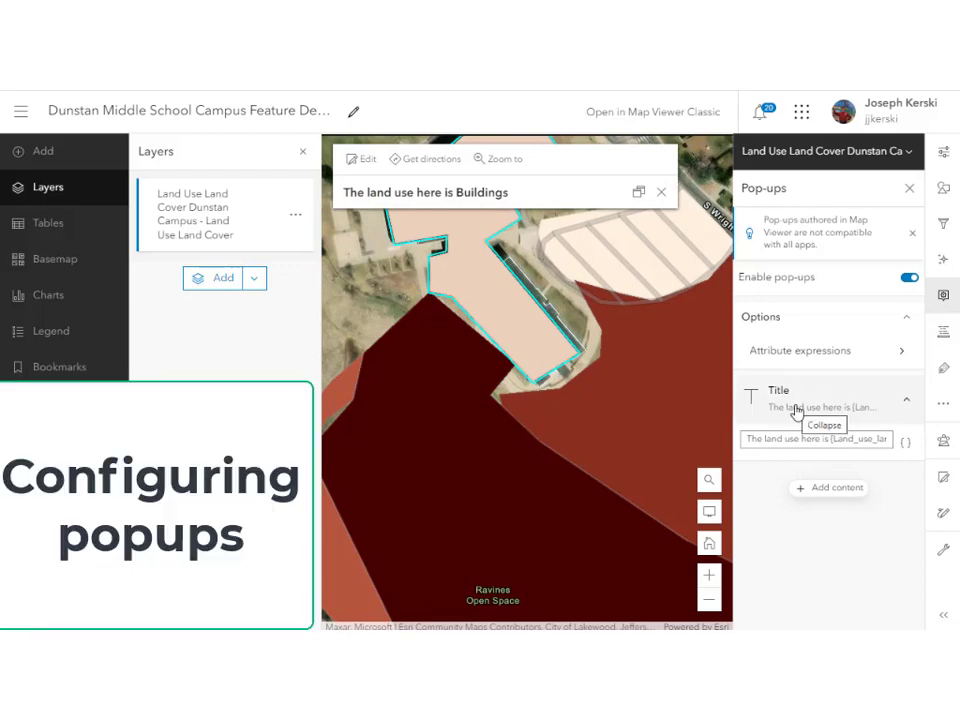
scroll(647, 415, down, 2)
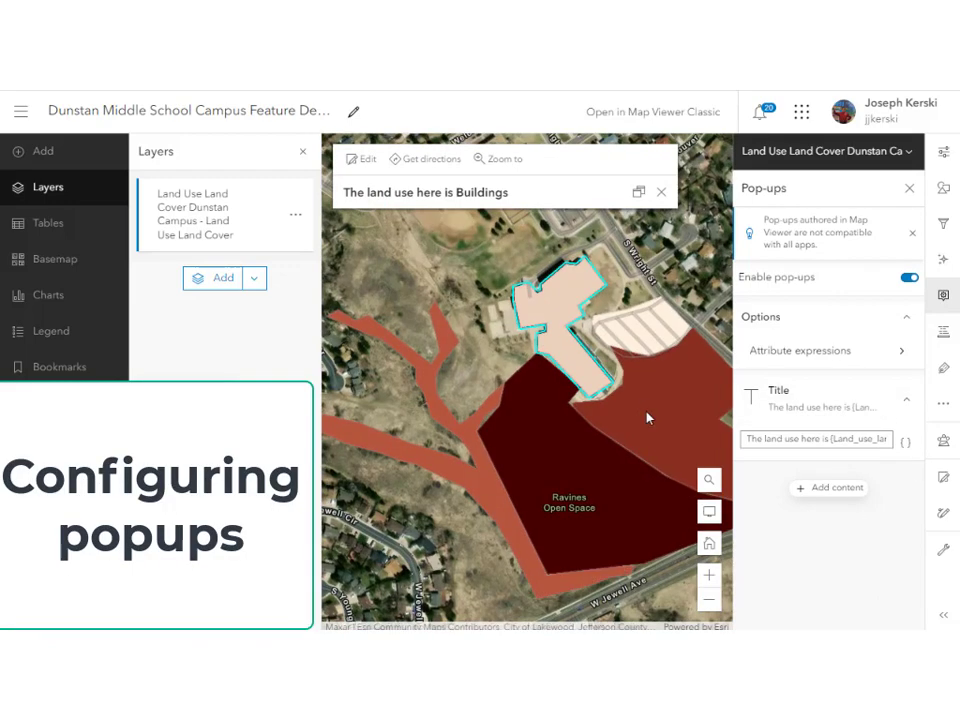
click(560, 431)
drag(650, 440, 530, 440)
click(530, 447)
click(519, 379)
click(485, 360)
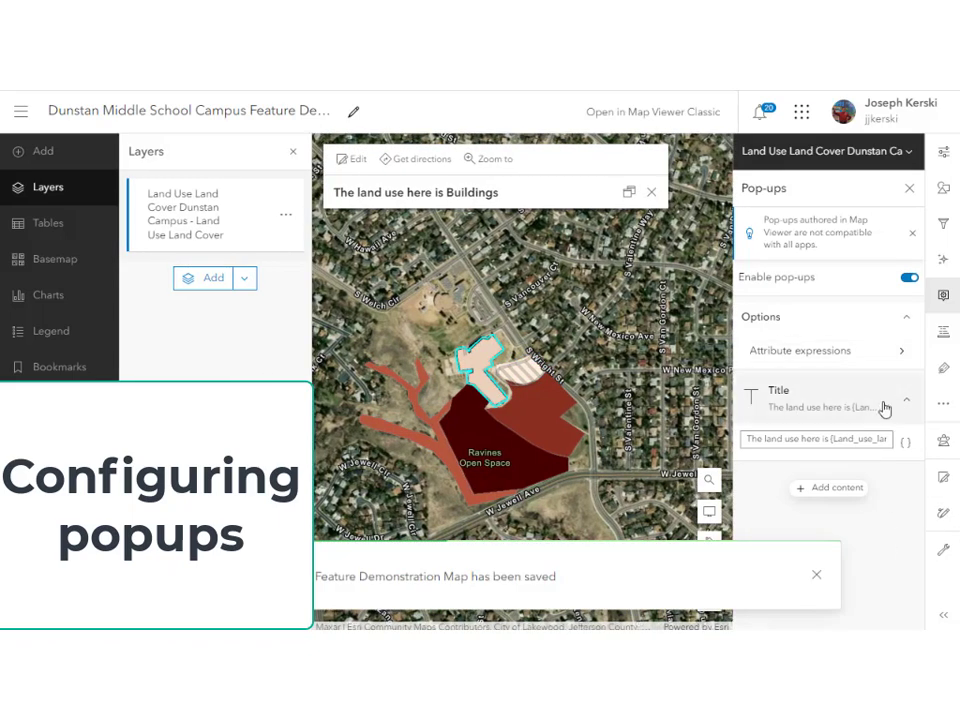
Step: Label the polygons with the Land Use Land Cover field and change the label text color to bright yellow-green
click(943, 368)
click(829, 279)
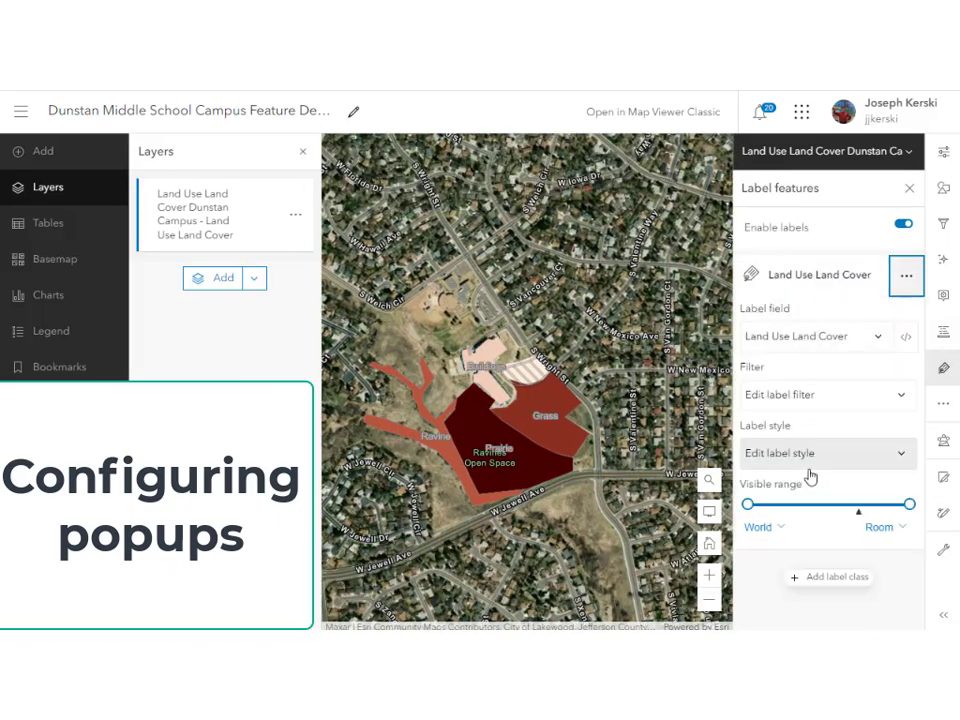
click(795, 455)
click(785, 390)
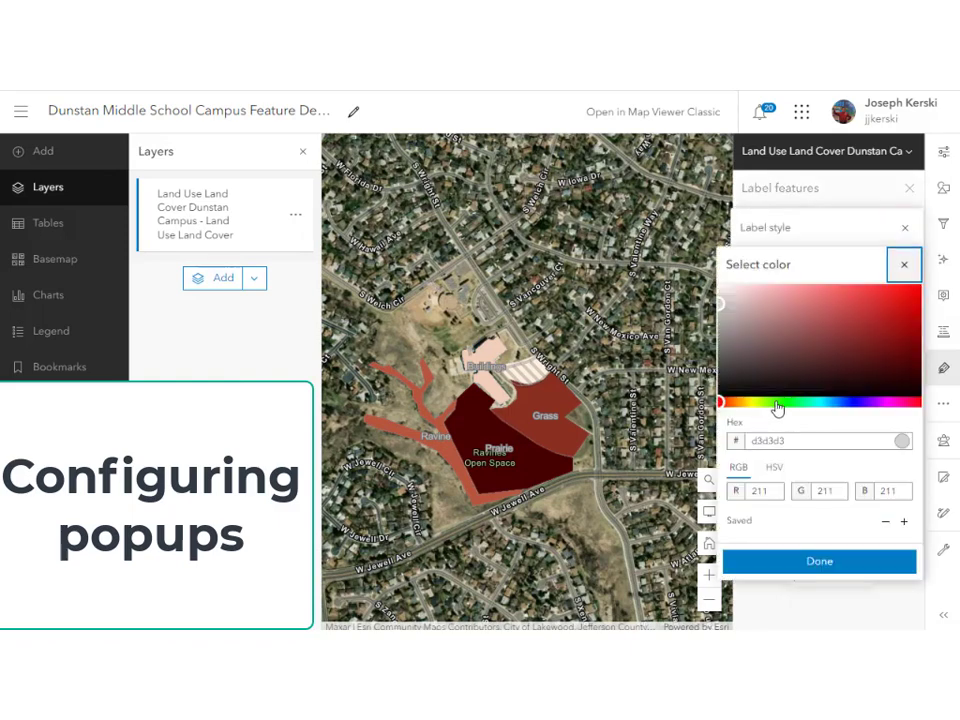
drag(778, 402, 761, 402)
click(832, 294)
drag(832, 294, 881, 285)
click(819, 561)
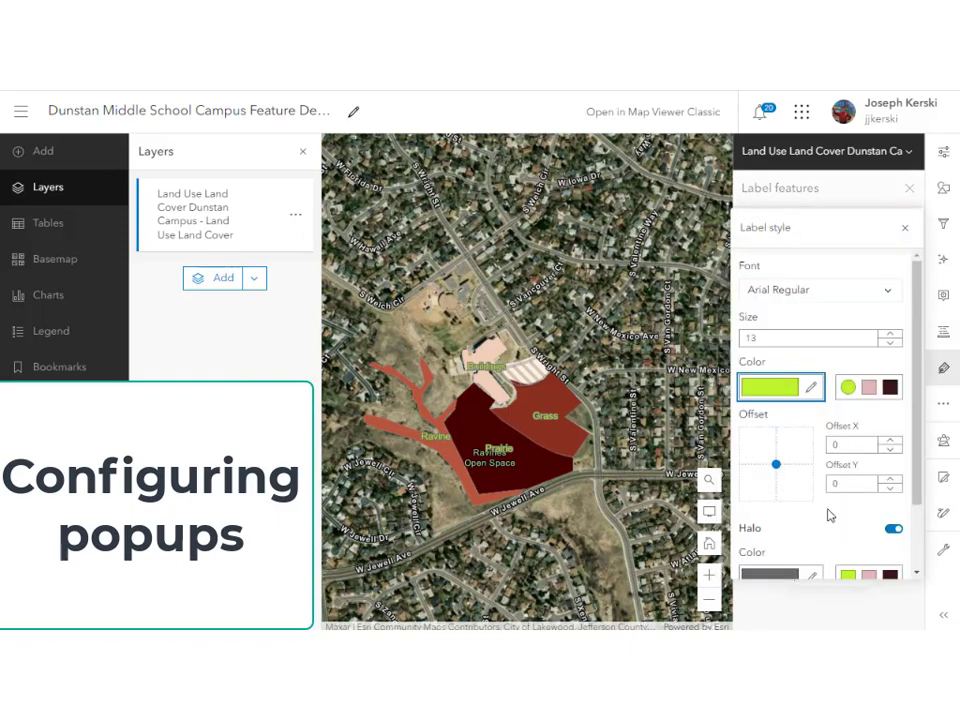
Step: Set the label halo size to 3 and its color to a dark greenish gray
scroll(825, 530, down, 2)
click(893, 548)
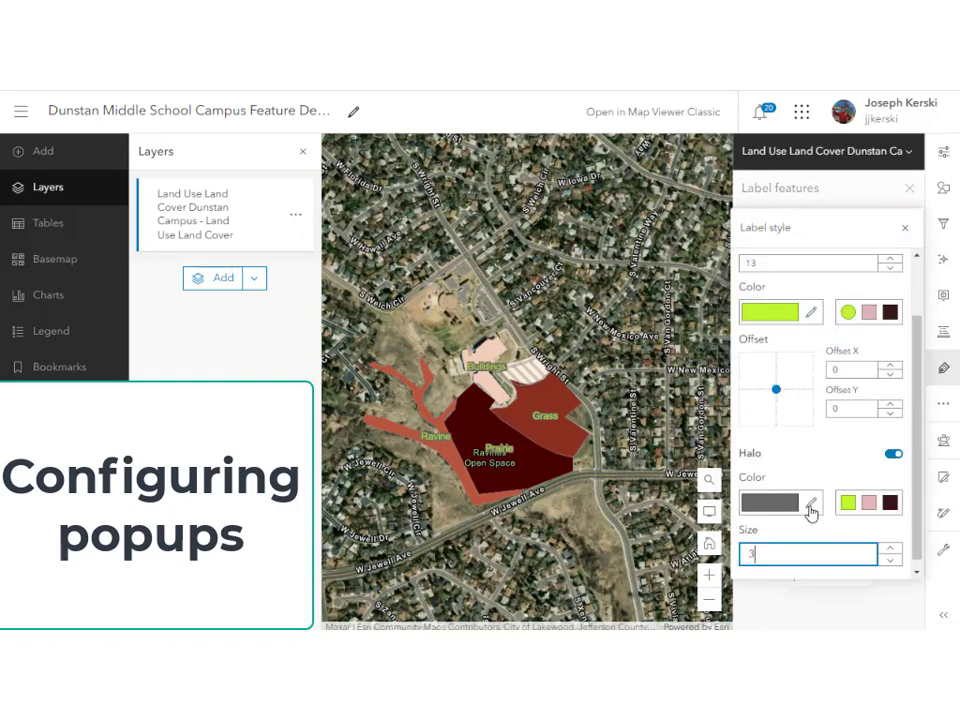
click(811, 510)
click(776, 343)
click(761, 364)
click(825, 563)
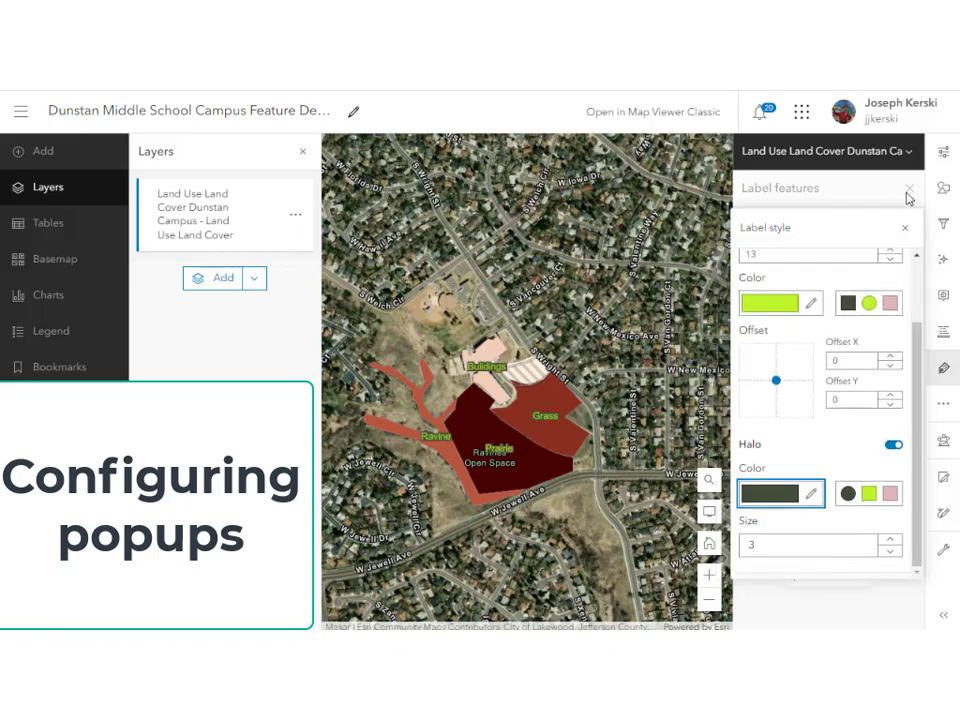
scroll(452, 499, up, 2)
scroll(625, 367, down, 2)
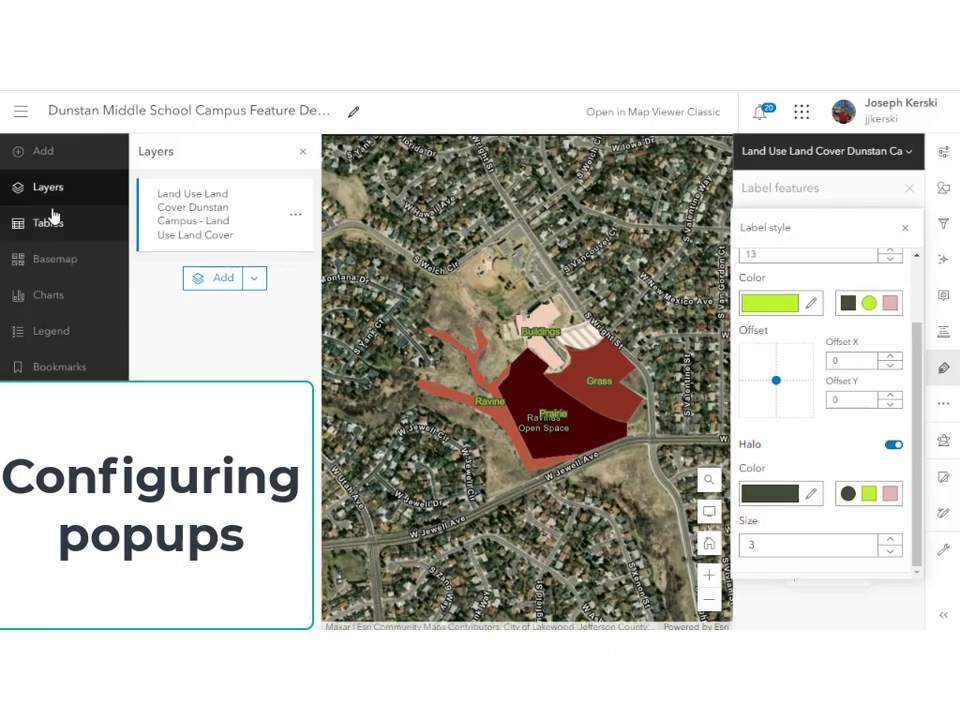
Step: Change the map's basemap to Imagery without reference labels
click(55, 259)
click(200, 190)
click(171, 250)
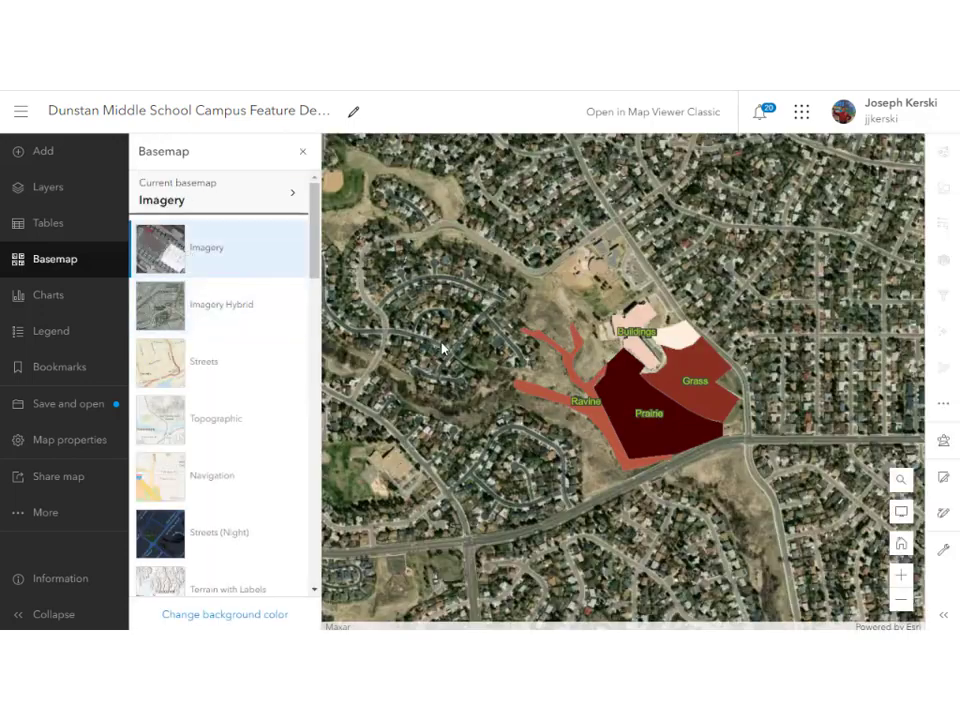
scroll(667, 458, up, 2)
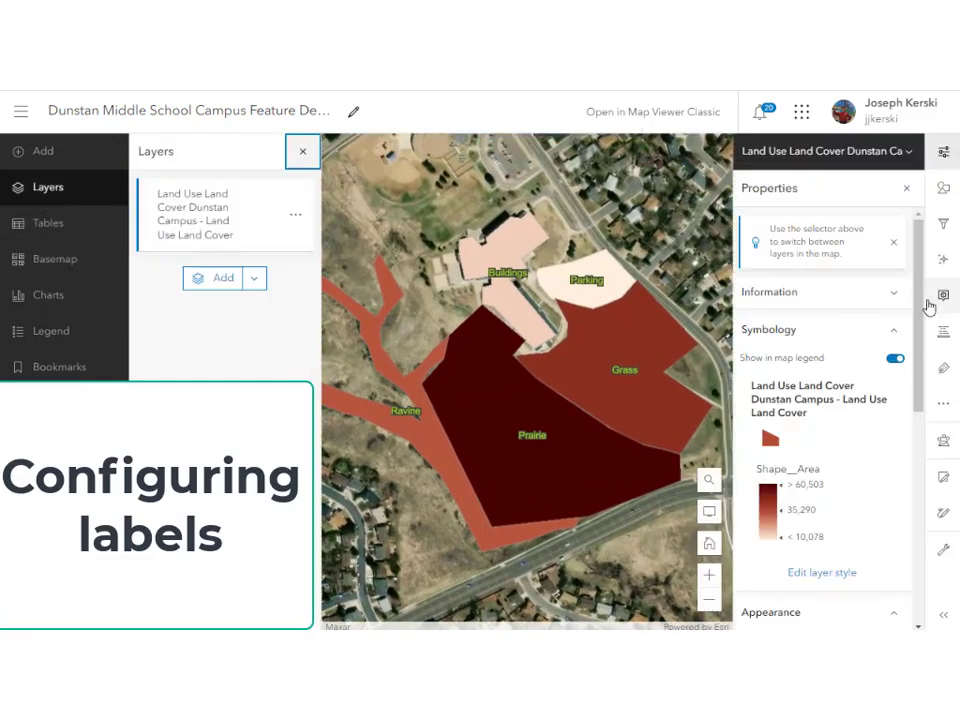
Step: Set the transparency of the land use land cover layer to about 25%
scroll(853, 456, down, 5)
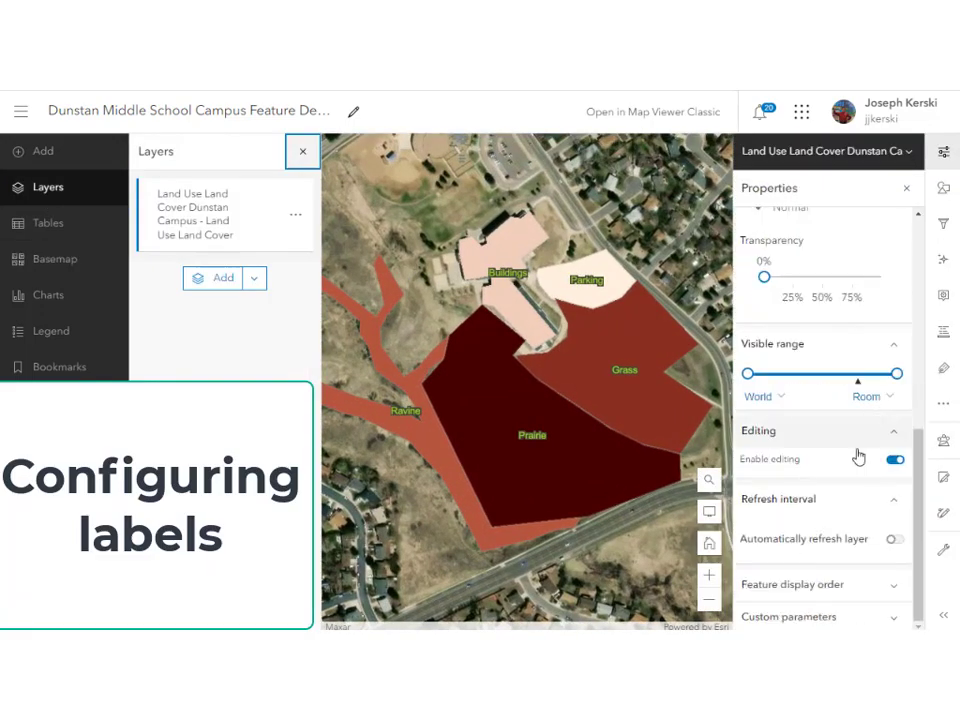
scroll(784, 506, up, 3)
drag(765, 426, 793, 426)
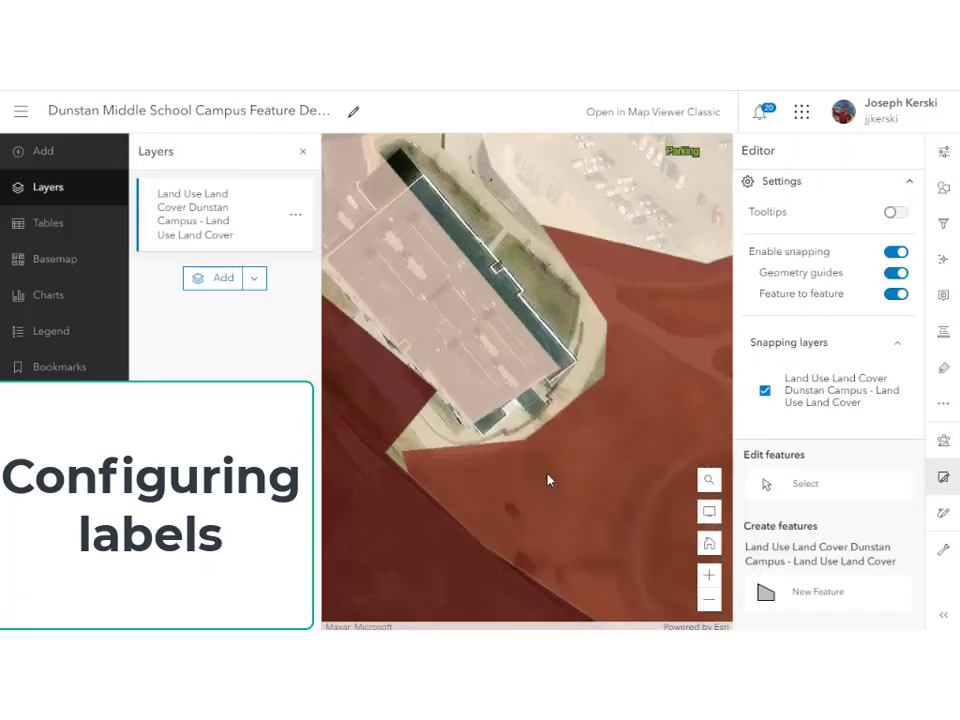
click(456, 503)
mouse_move(401, 450)
mouse_down()
mouse_move(416, 451)
mouse_move(396, 451)
mouse_up()
drag(415, 499, 425, 490)
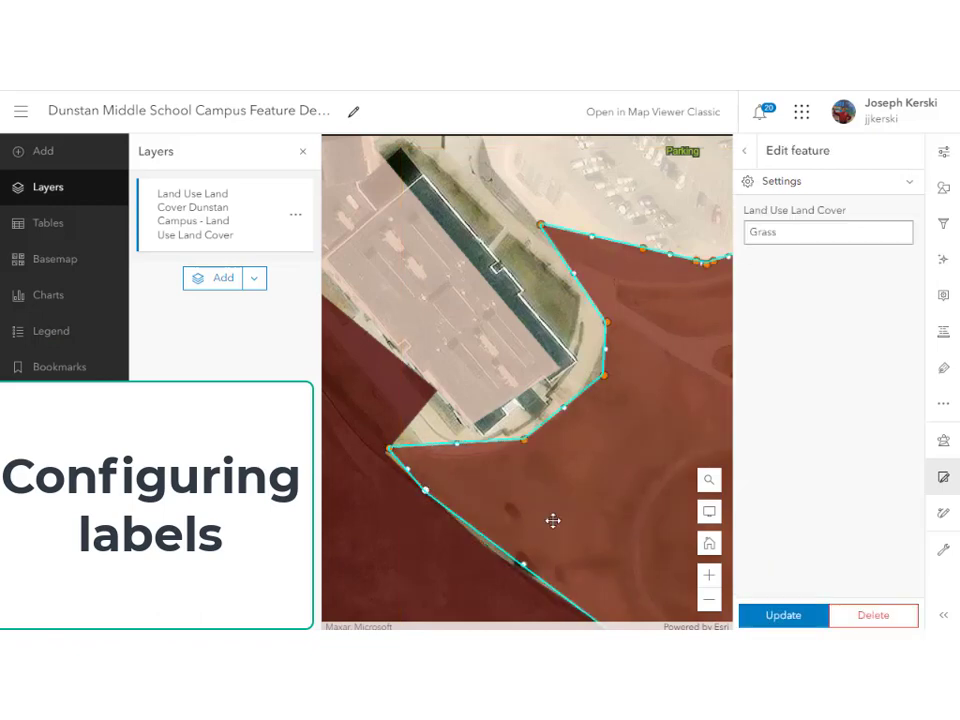
drag(522, 567, 518, 569)
drag(618, 532, 604, 570)
click(743, 155)
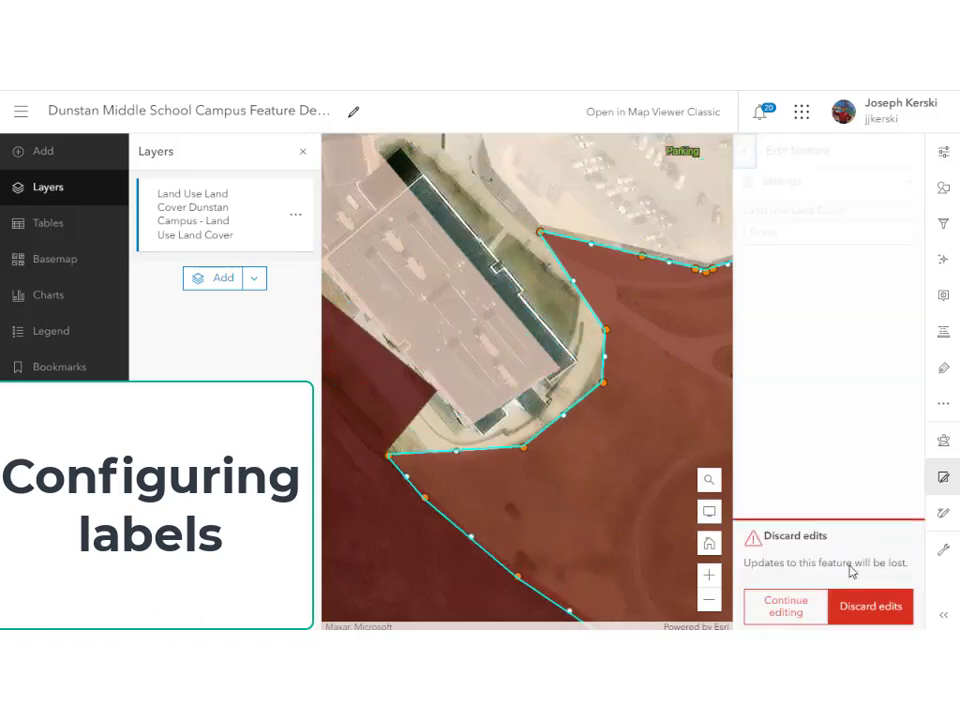
click(870, 606)
Step: Reshape the Grass polygon south of the building by moving its corner vertex and the adjacent vertex to the prairie boundary, and update the feature
click(418, 471)
click(454, 461)
drag(402, 451, 387, 452)
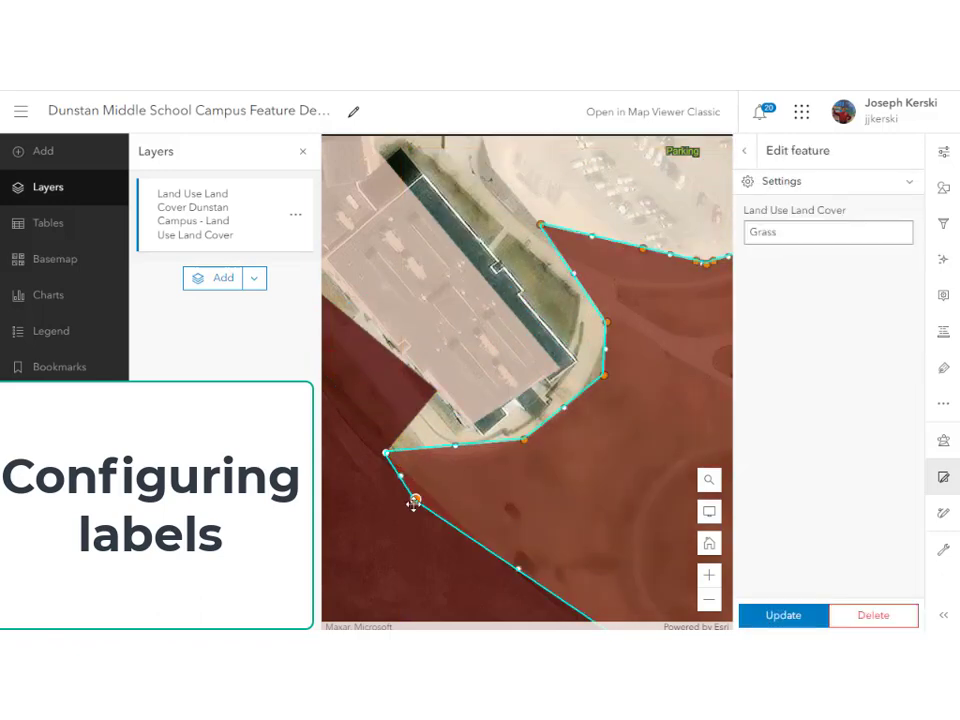
drag(415, 499, 427, 492)
click(784, 615)
Step: Move the midpoint vertex on the Grass polygon's long prairie-side edge to close the sliver overlap, and update the feature
click(525, 529)
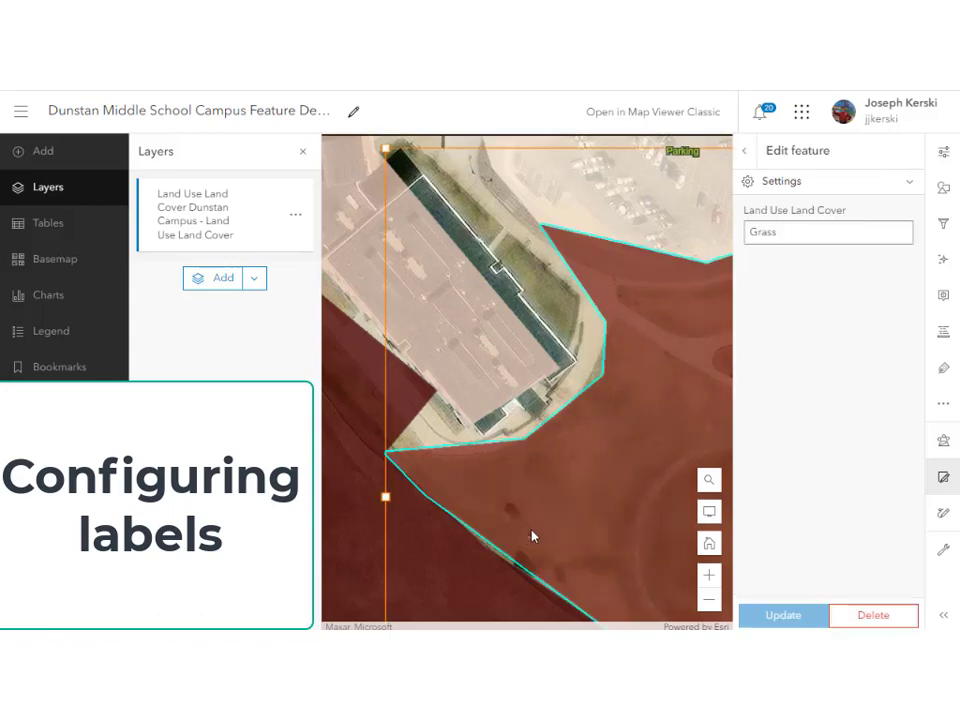
click(533, 531)
drag(523, 564, 519, 569)
click(790, 612)
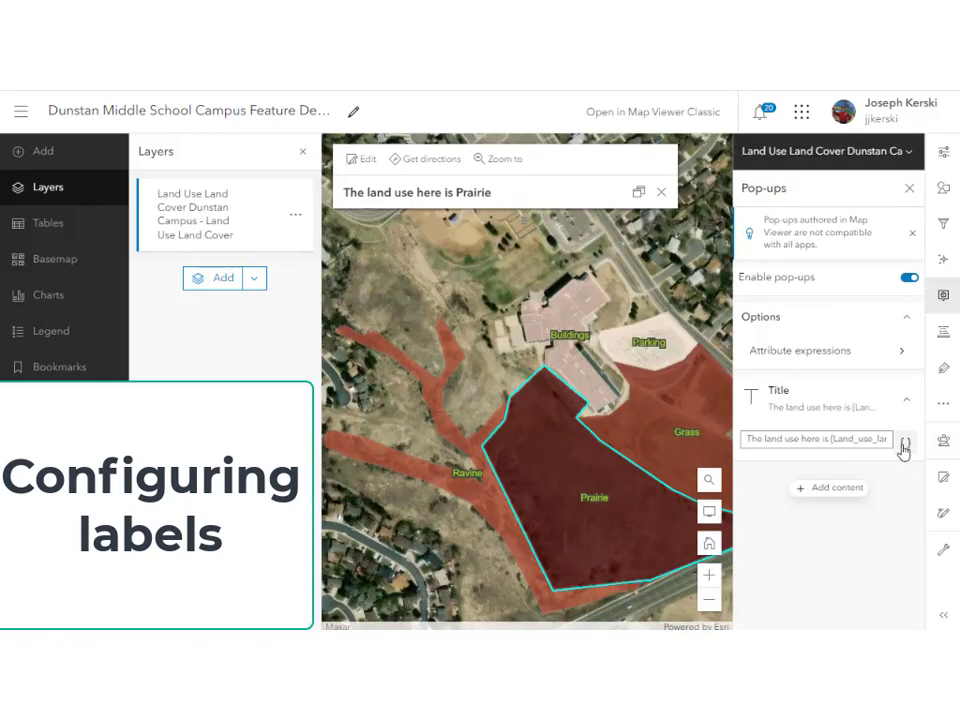
Step: Replace the whole pop-up title text with the existing attribute expression {expression/expr1}
click(904, 446)
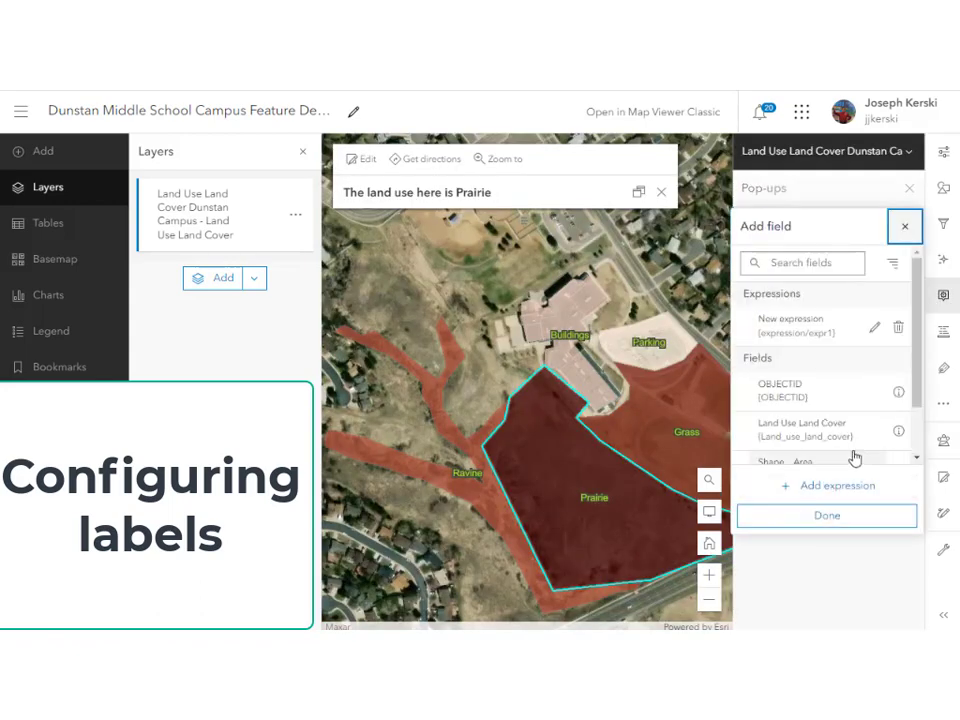
click(832, 515)
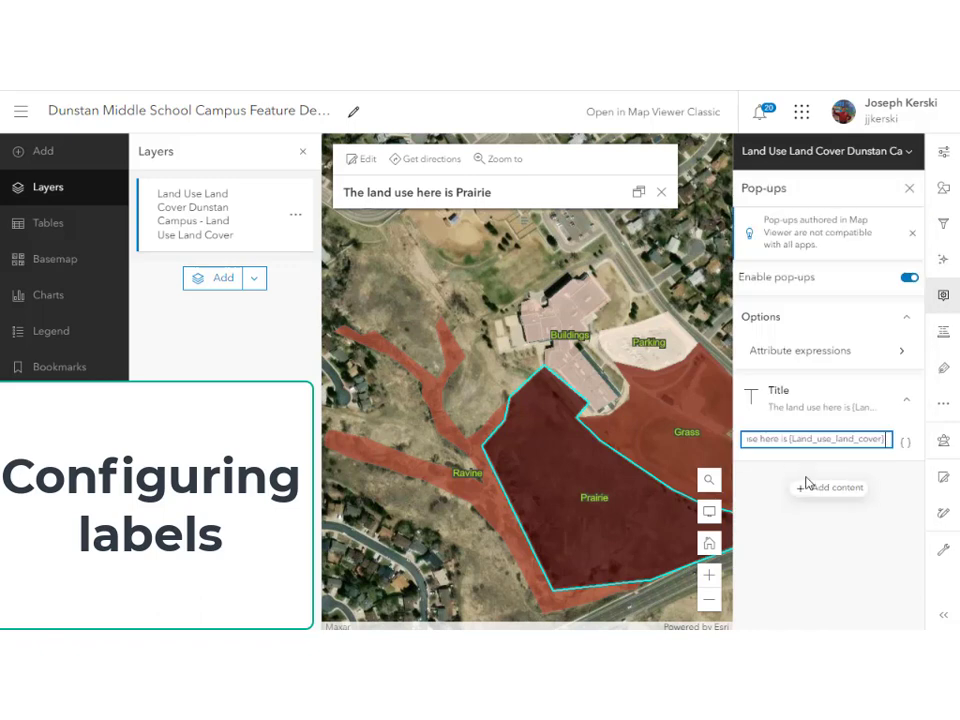
click(905, 441)
scroll(850, 440, down, 2)
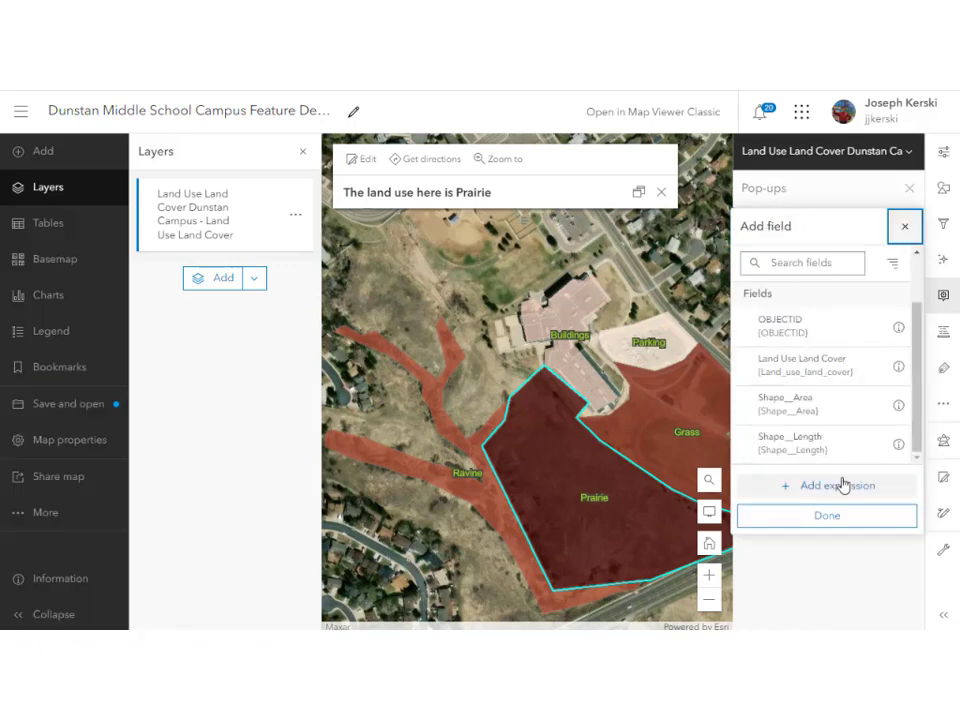
click(844, 485)
click(799, 571)
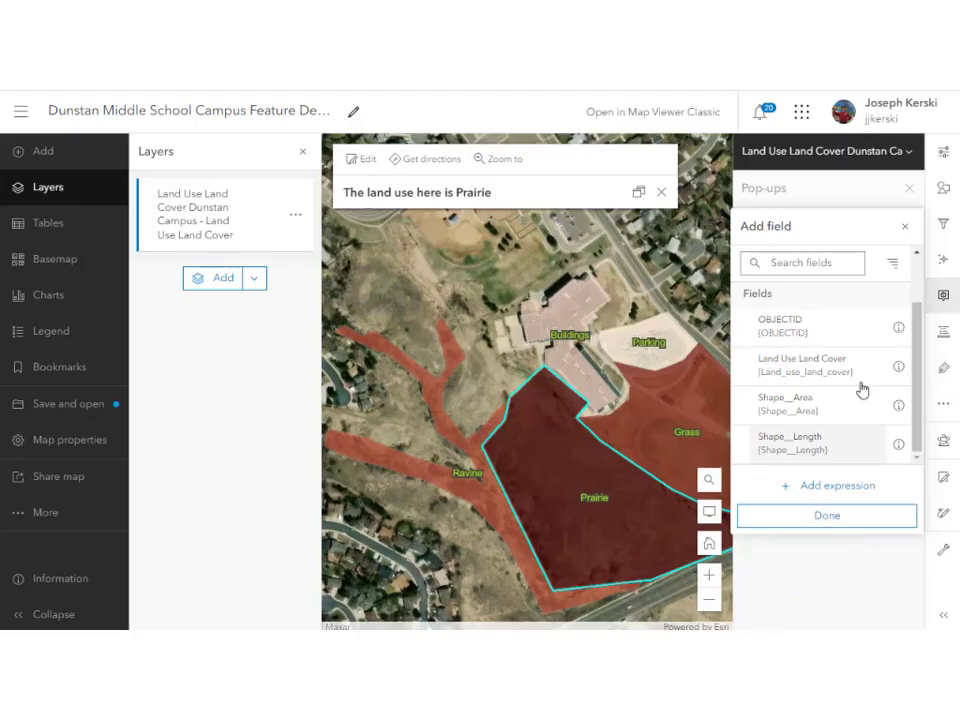
scroll(875, 386, up, 1)
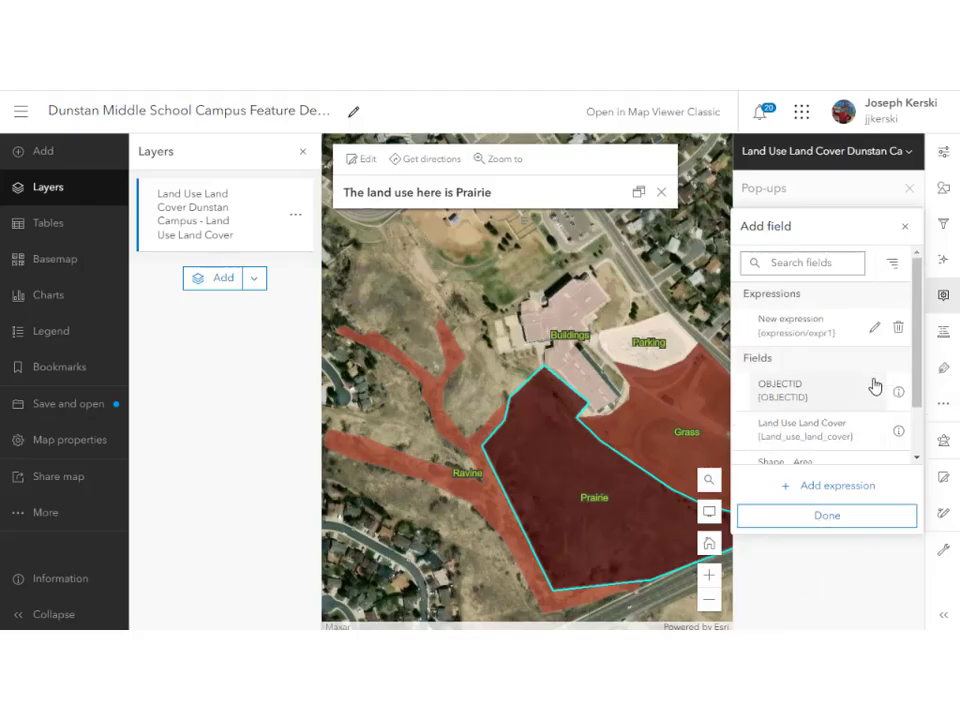
click(815, 327)
drag(808, 439, 707, 454)
key(Delete)
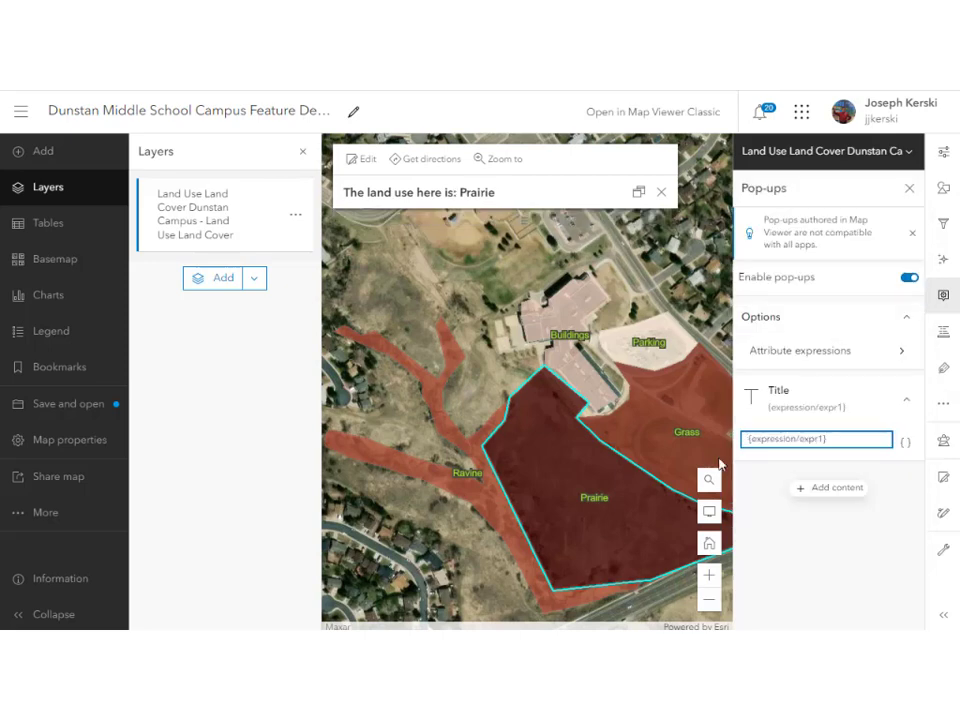
click(840, 545)
Step: Edit the pop-up attribute expression so its text reads "The land use in this area is: " before the land use field
double_click(944, 300)
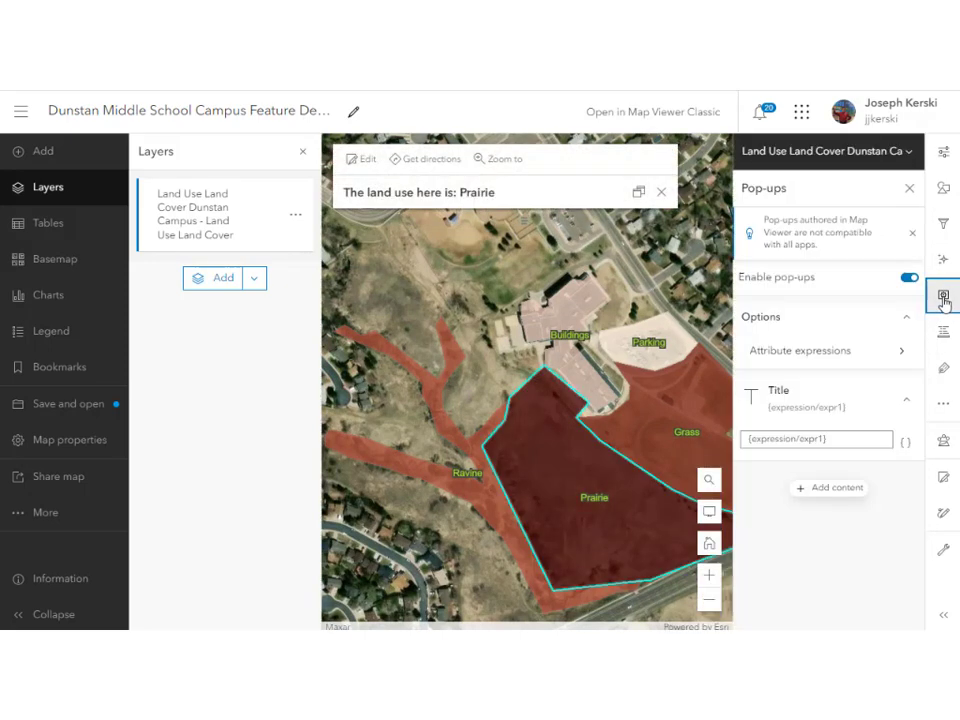
click(870, 350)
click(772, 216)
drag(455, 285, 118, 285)
click(258, 285)
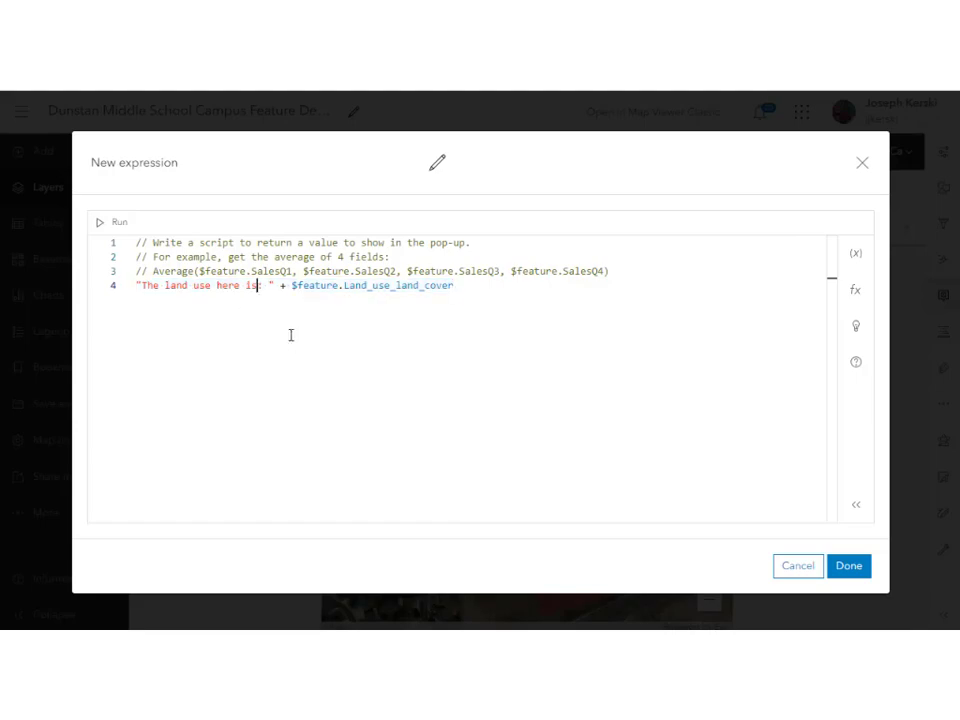
double_click(228, 285)
text(in this area)
click(848, 565)
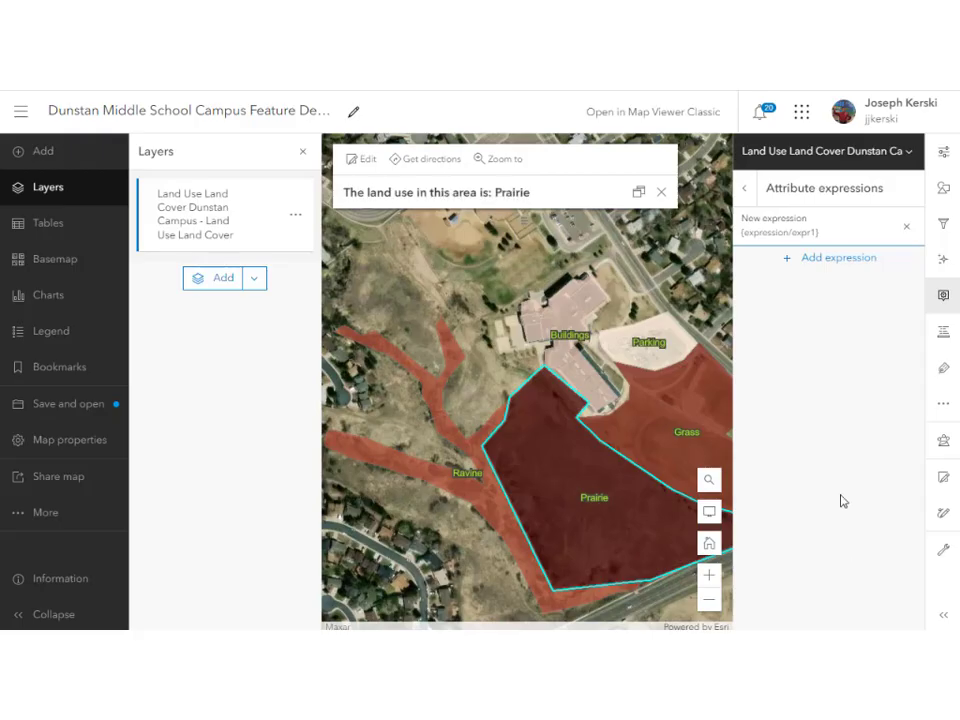
click(744, 188)
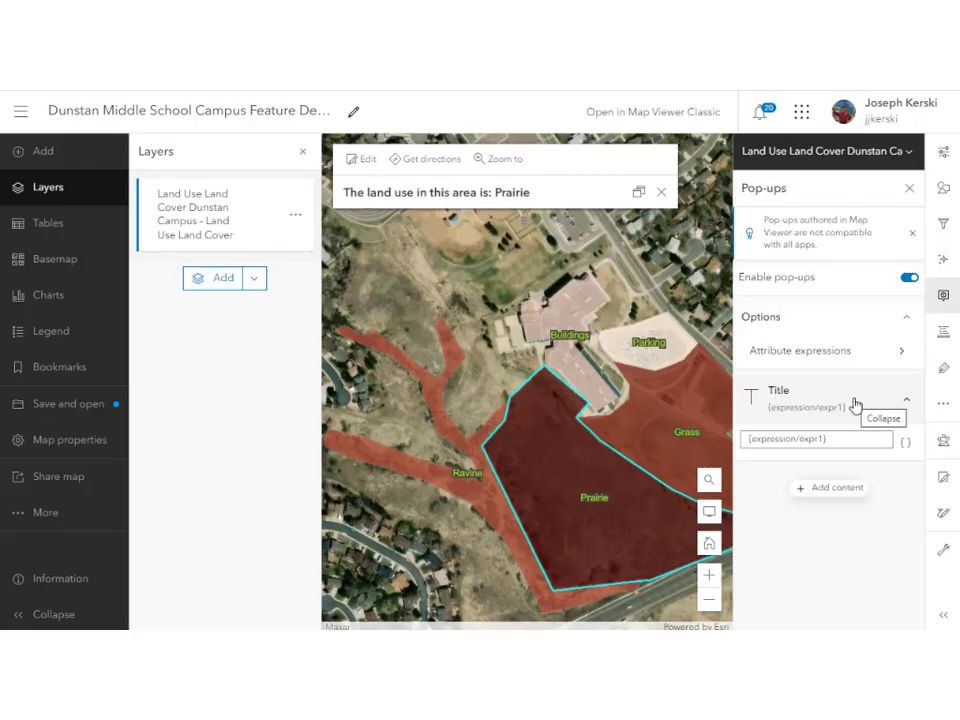
Step: Label the polygons with the custom expression "The land use here is " + $feature["Land_use_land_cover"] and close the label settings
click(945, 369)
click(903, 340)
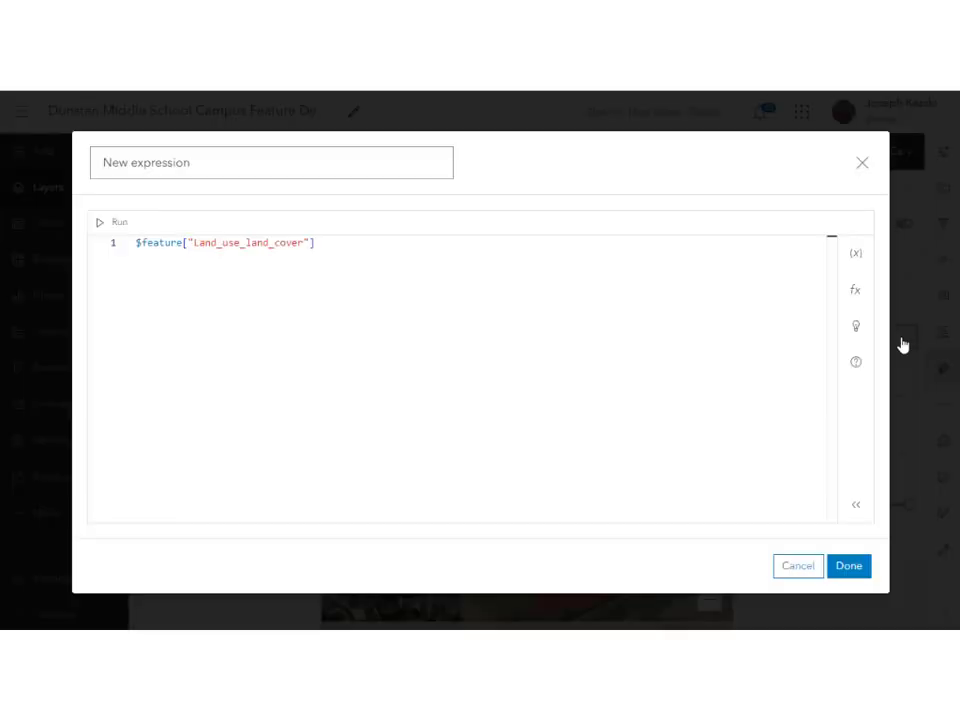
click(798, 566)
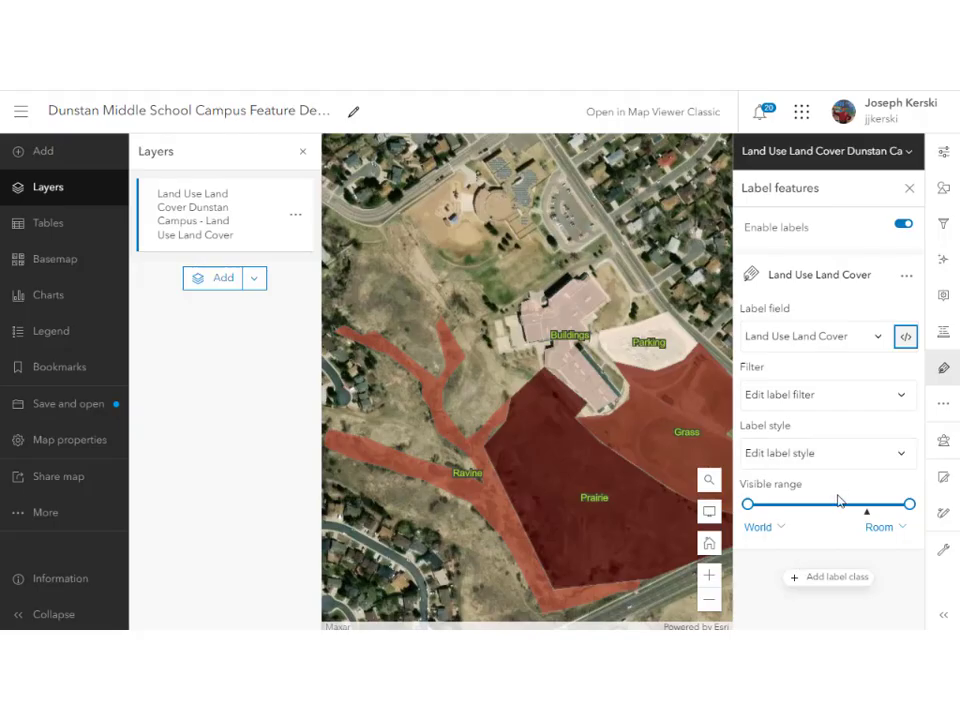
click(884, 340)
click(871, 414)
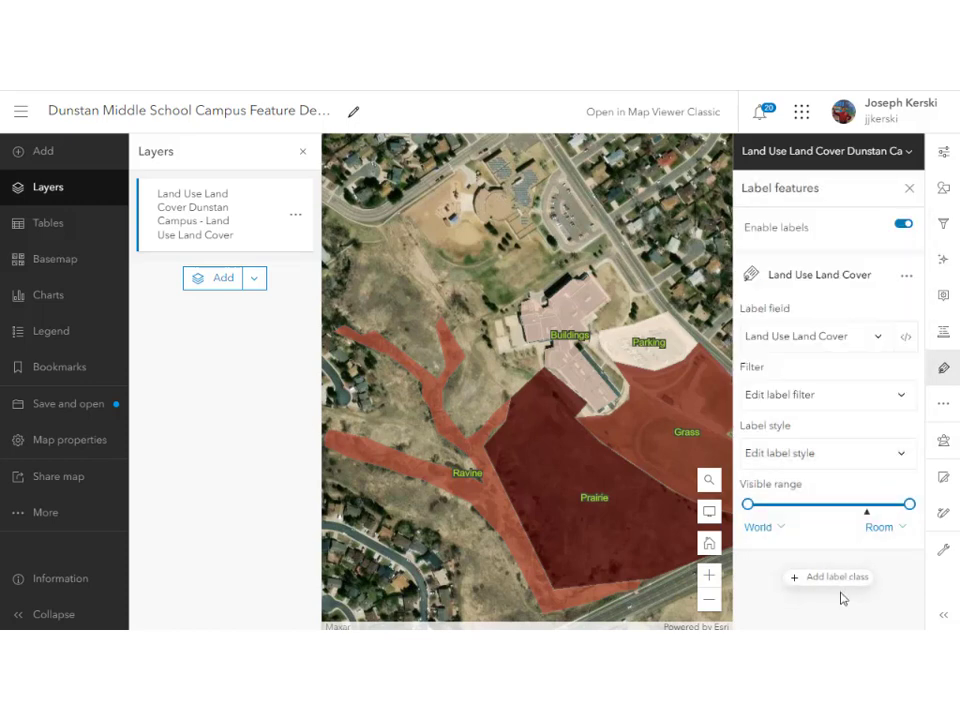
click(904, 337)
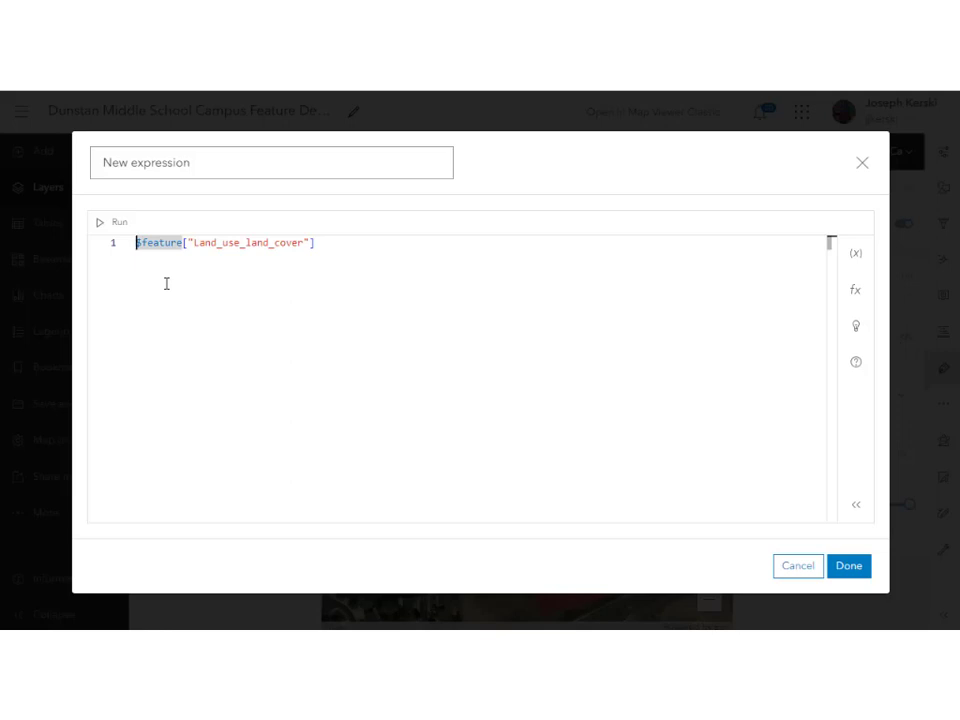
text(The land use here is )
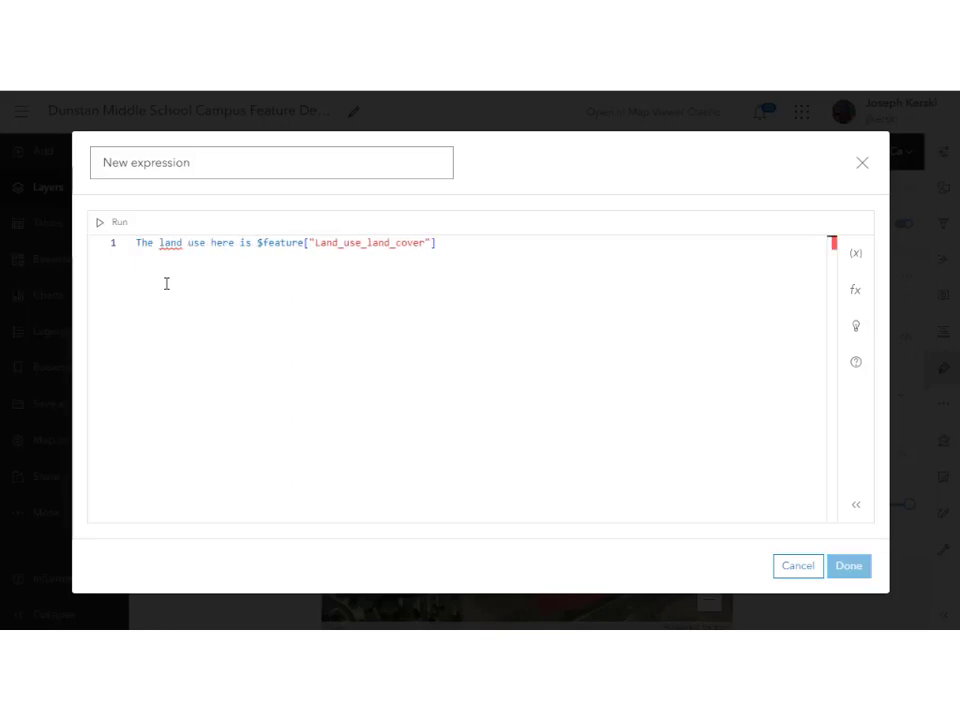
text(" +)
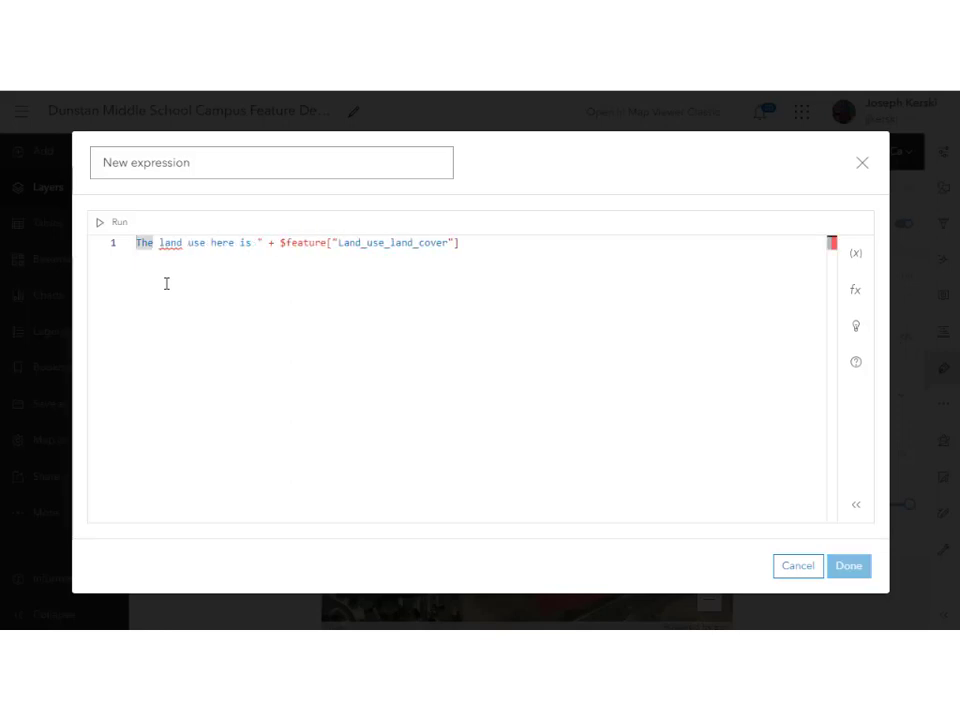
text(")
click(848, 565)
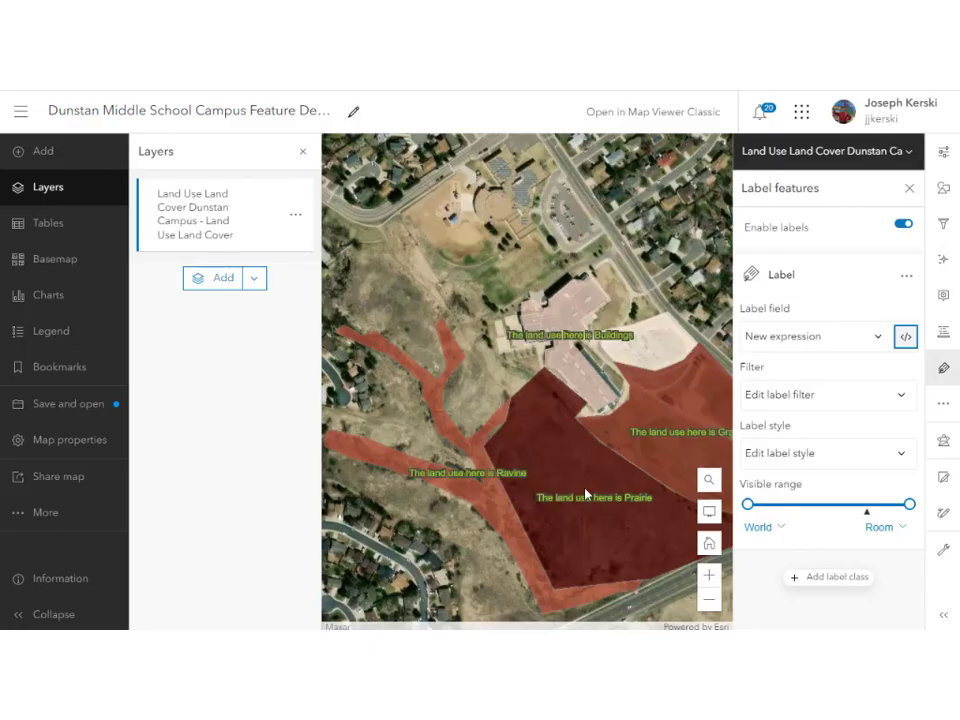
drag(586, 495, 529, 438)
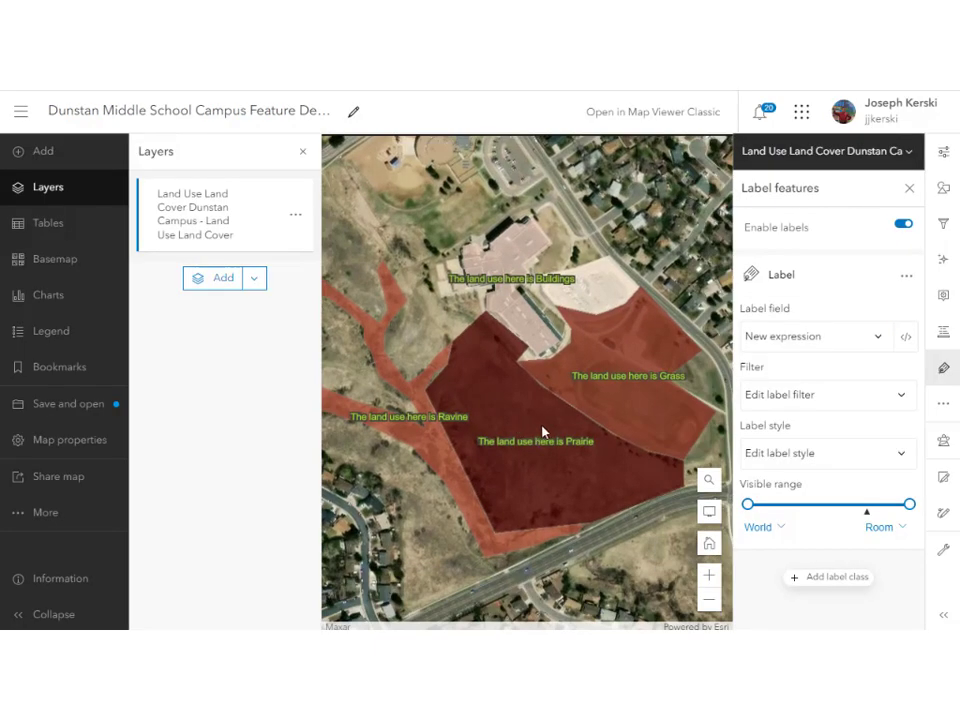
click(909, 188)
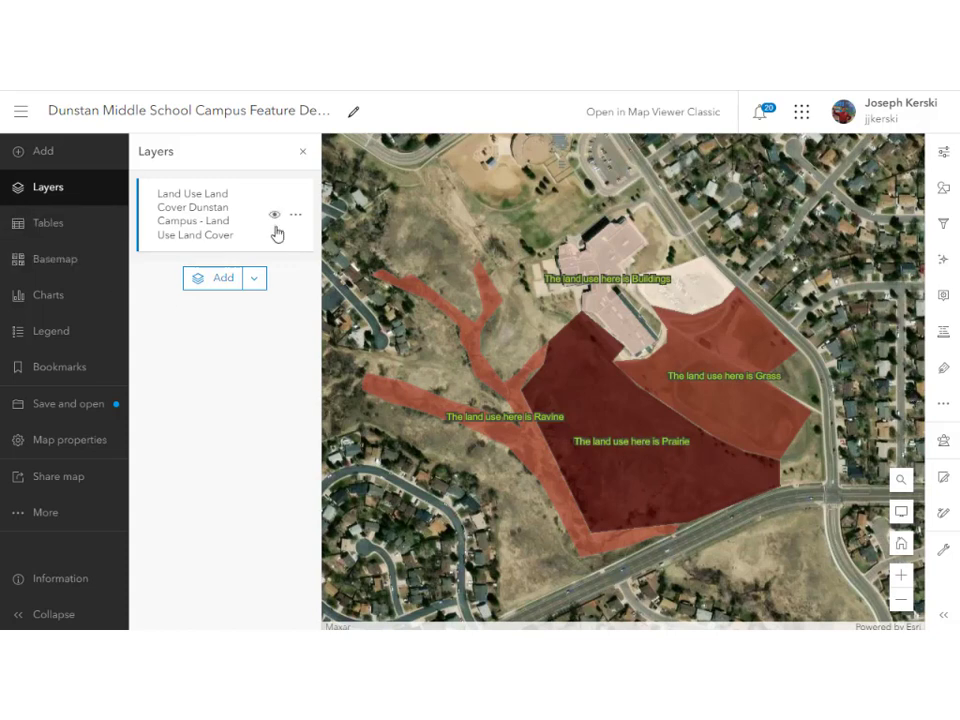
Step: Open the layer's attribute table and make the Shape__Area and Shape__Length fields visible
click(290, 217)
click(236, 314)
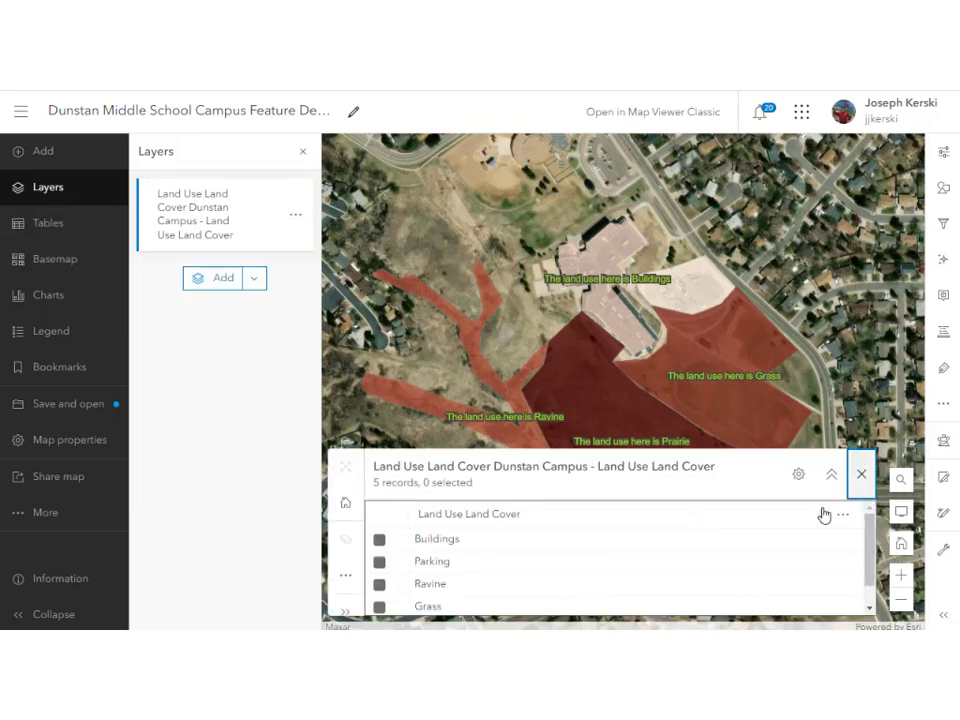
click(843, 515)
click(798, 474)
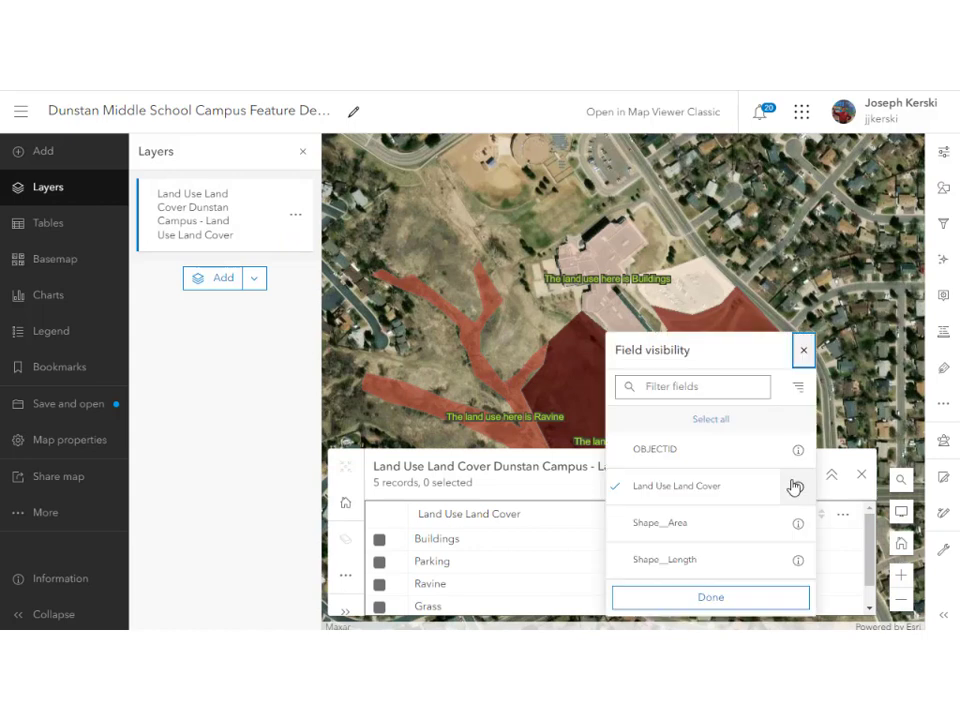
click(731, 524)
click(729, 560)
click(727, 599)
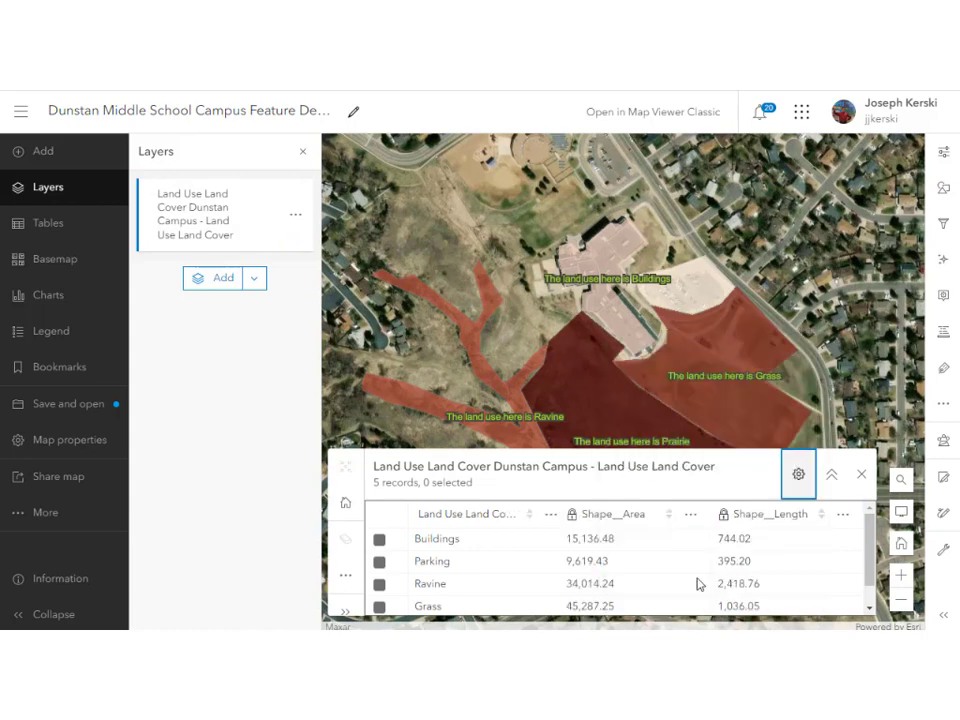
Step: Sort the attribute table by Shape__Area in descending order and close the table
click(669, 515)
click(669, 515)
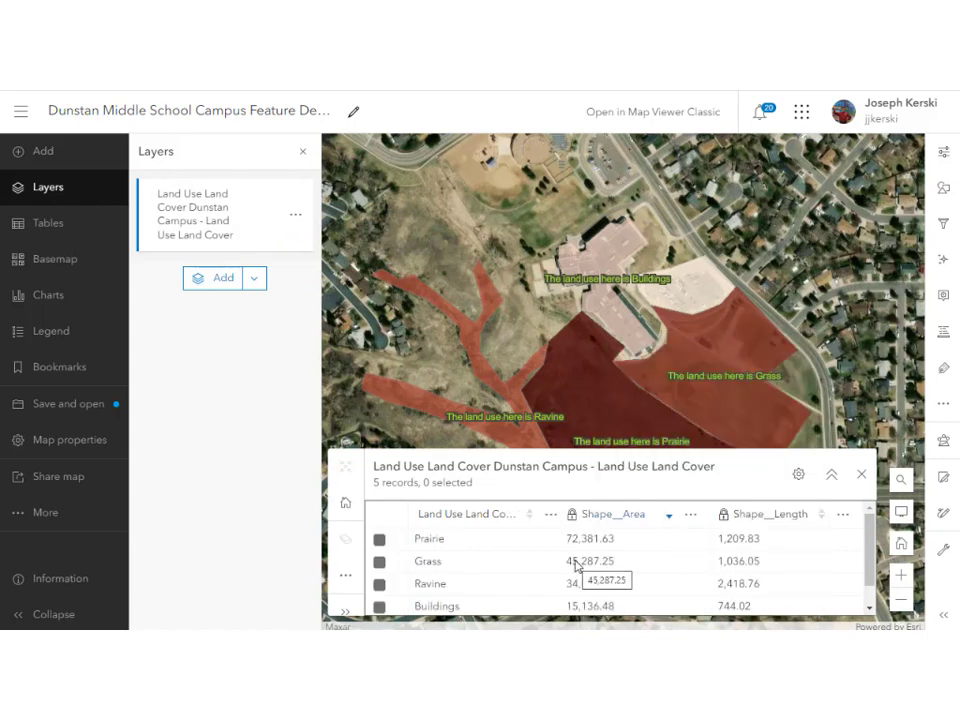
click(861, 474)
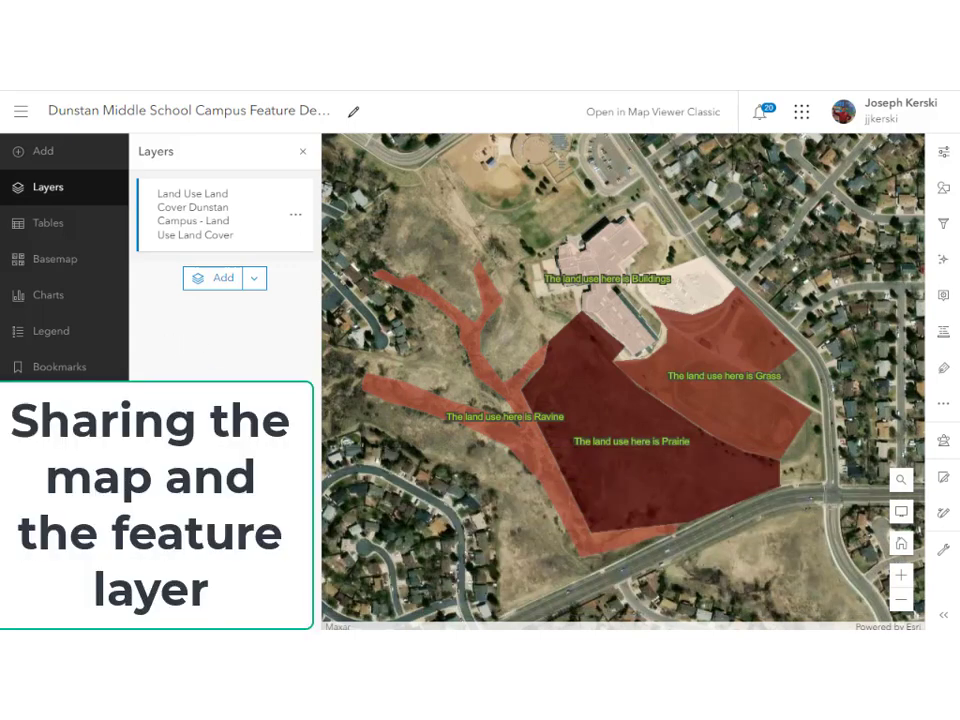
Step: Save the map and share it with Everyone (public), opening the item page of the flagged Land Use Land Cover Dunstan Campus layer
key(ctrl+s)
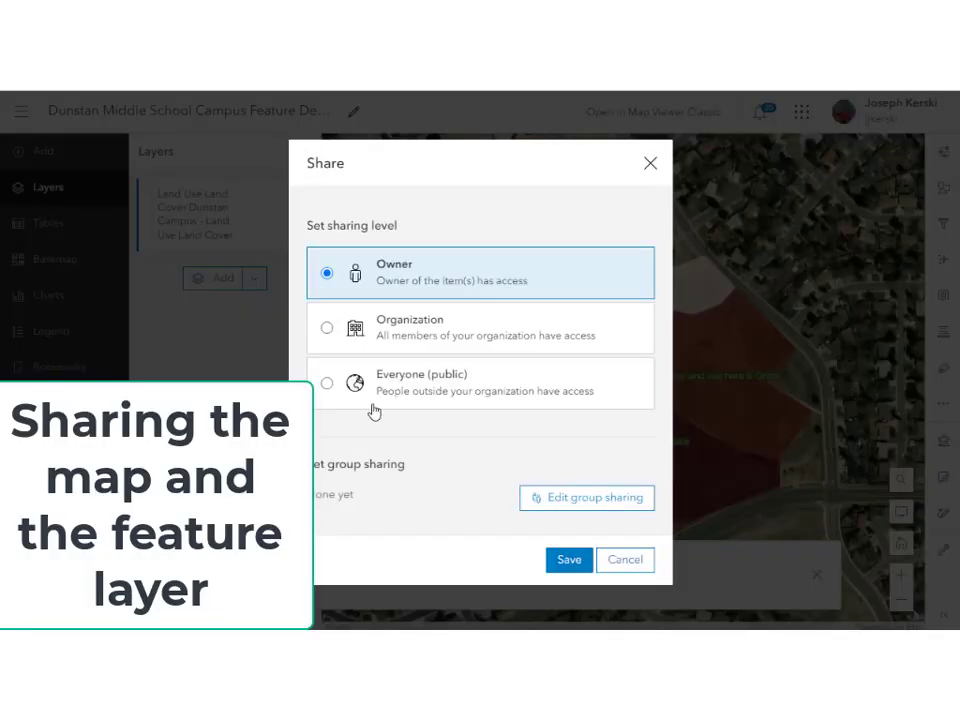
click(372, 400)
click(568, 559)
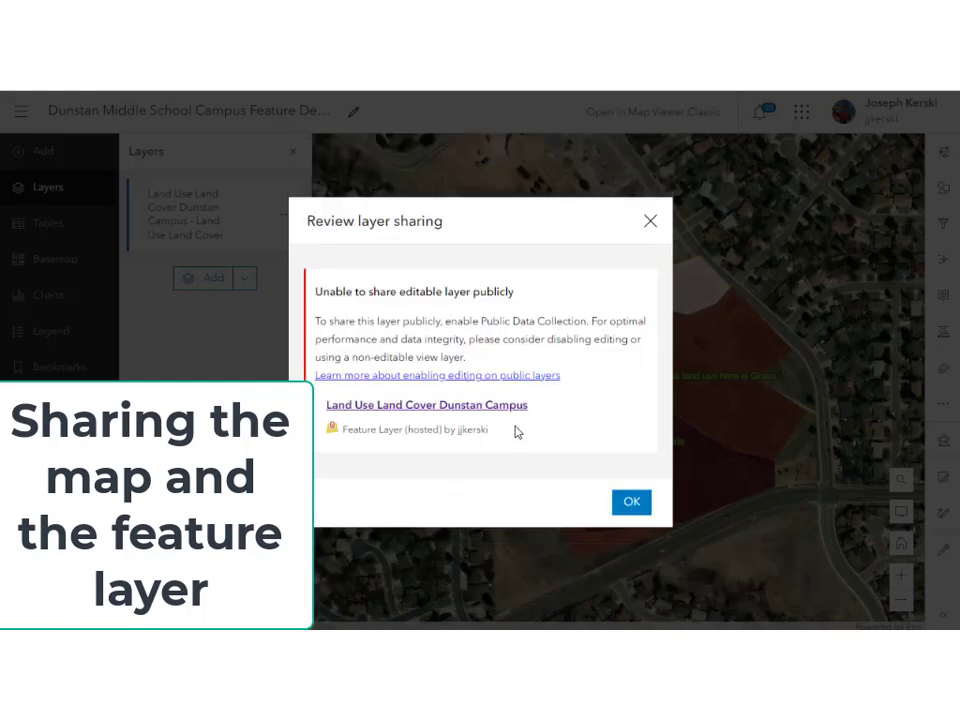
click(497, 406)
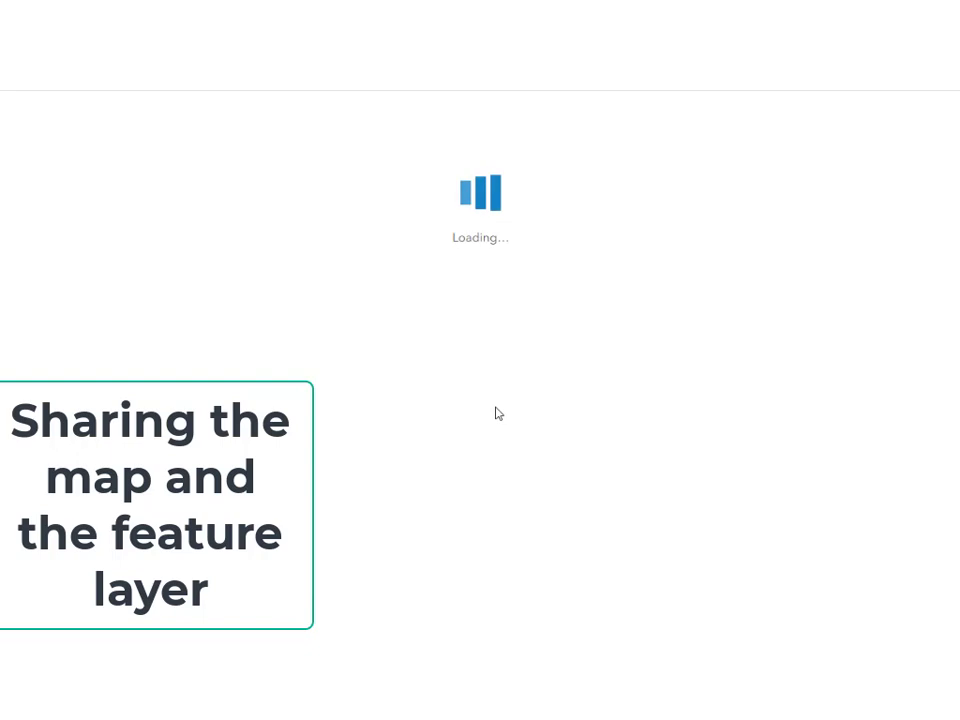
Step: Try to share the Land Use Land Cover Dunstan Campus layer with Everyone (public) from its item page
click(762, 470)
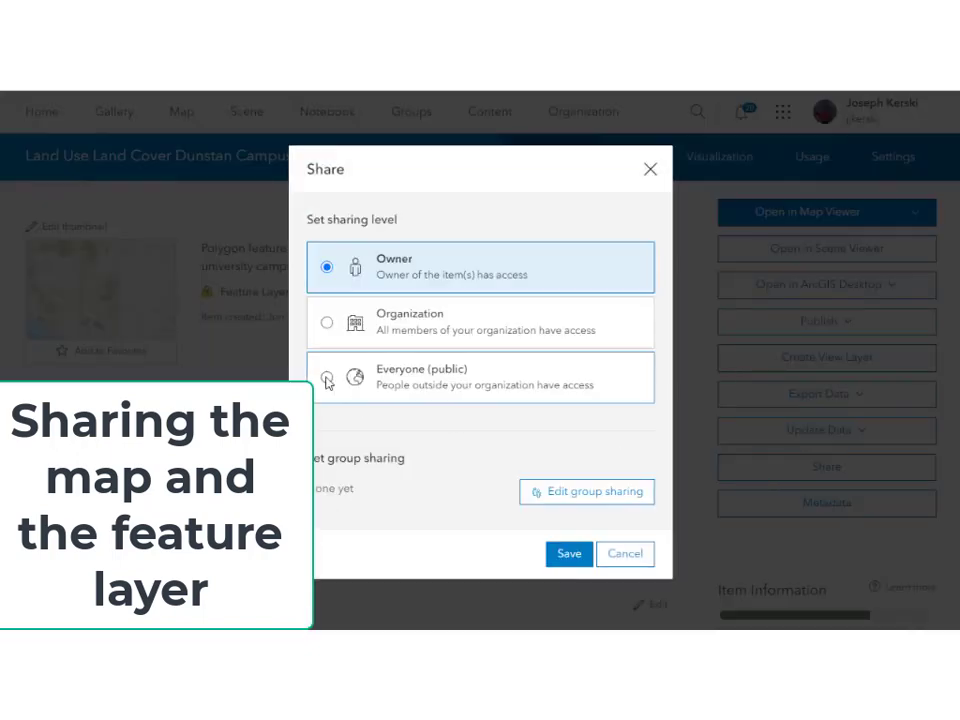
click(326, 375)
click(570, 553)
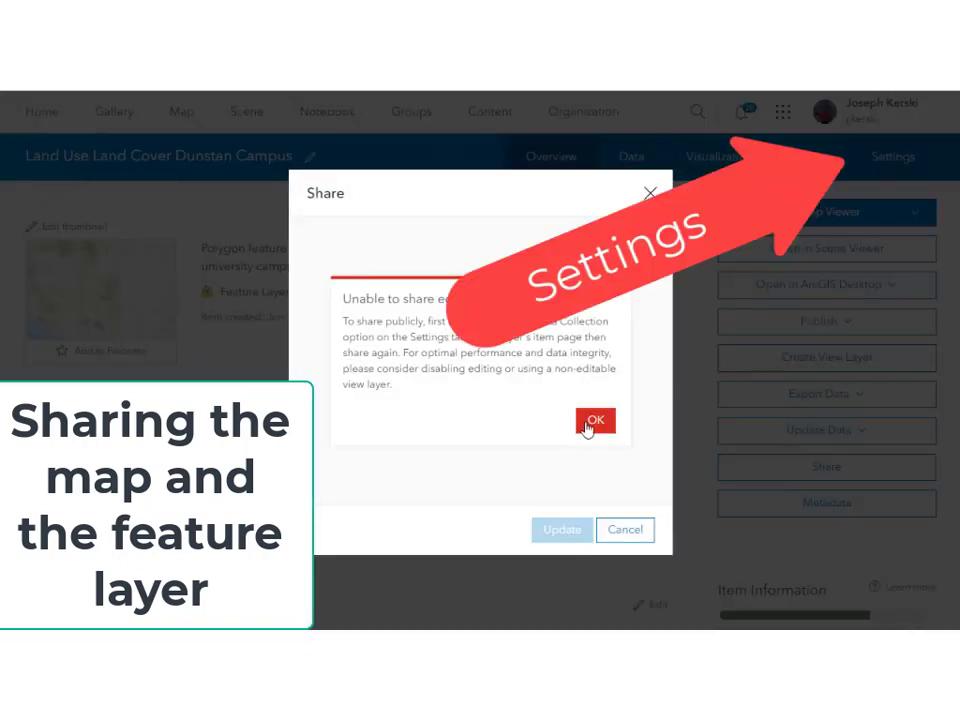
click(590, 424)
click(569, 555)
click(620, 532)
Step: Enable and save Public Data Collection in the layer's item settings, and dismiss the layer sharing review back in the map
click(620, 175)
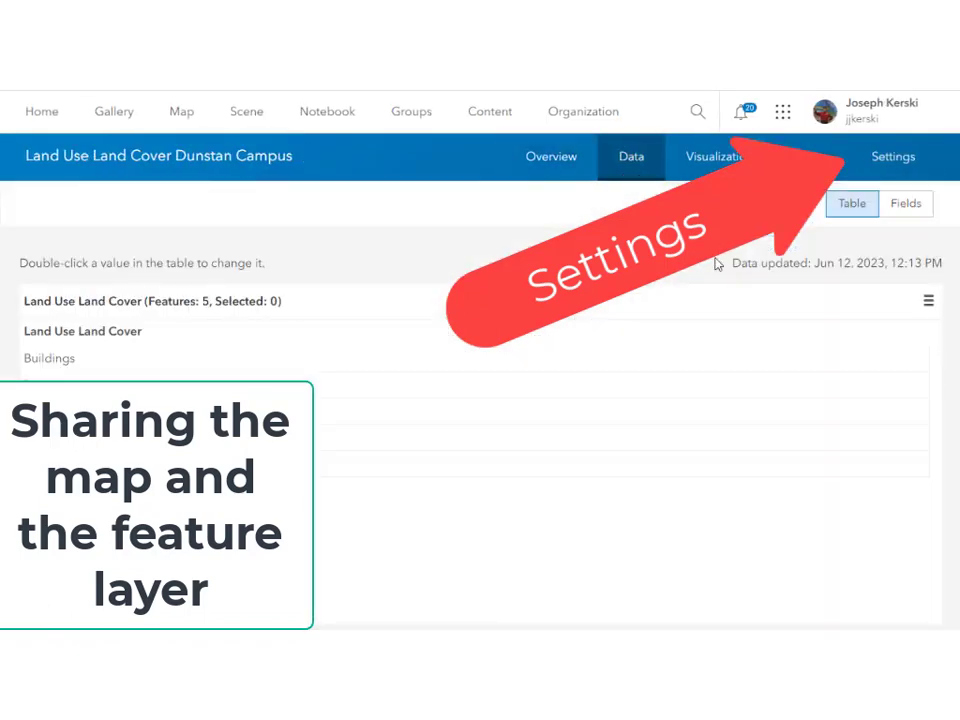
click(757, 170)
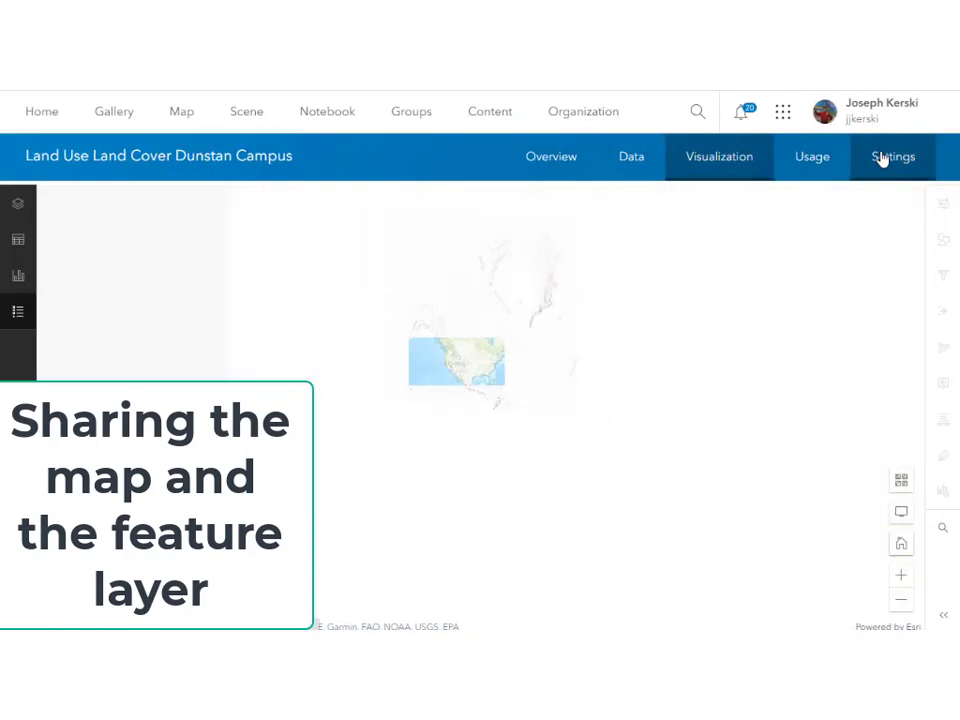
click(879, 156)
scroll(435, 383, down, 1)
scroll(435, 383, down, 3)
click(38, 292)
click(598, 498)
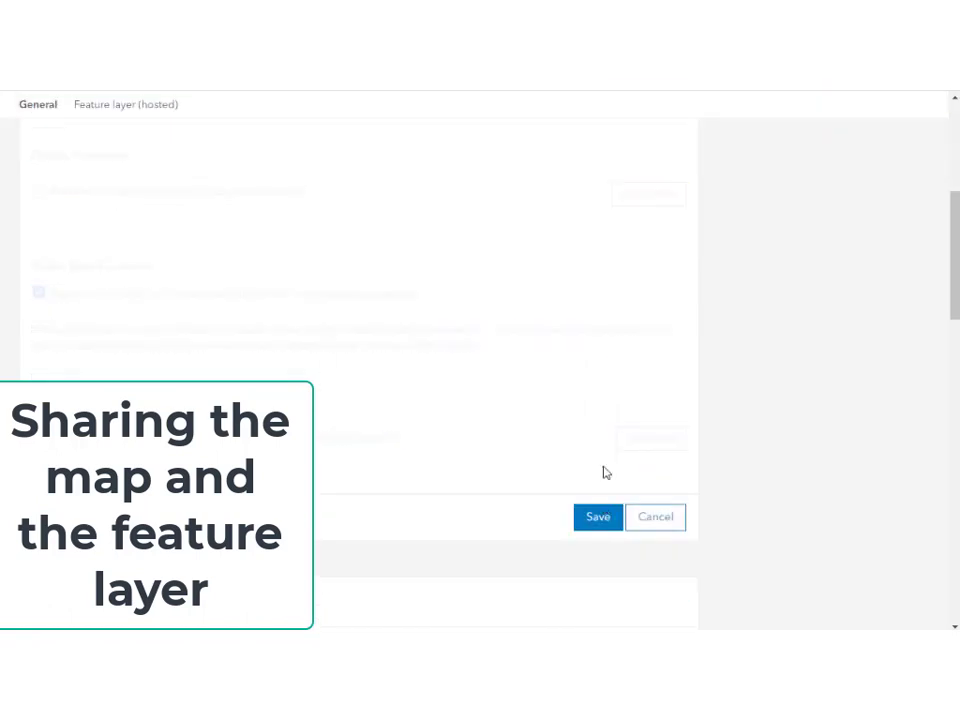
scroll(560, 415, up, 5)
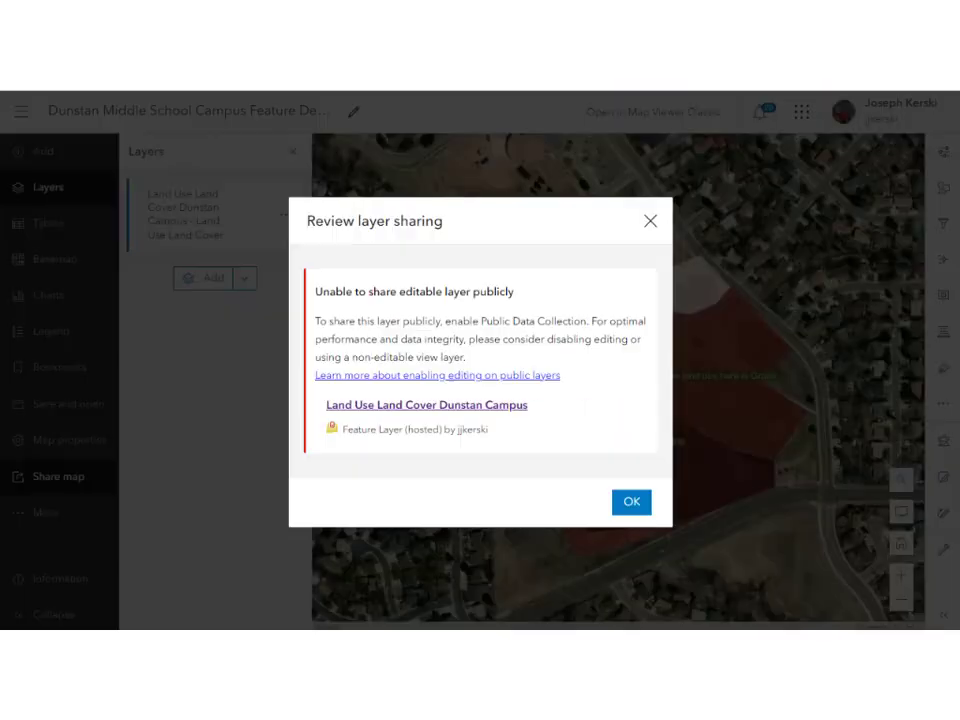
click(632, 502)
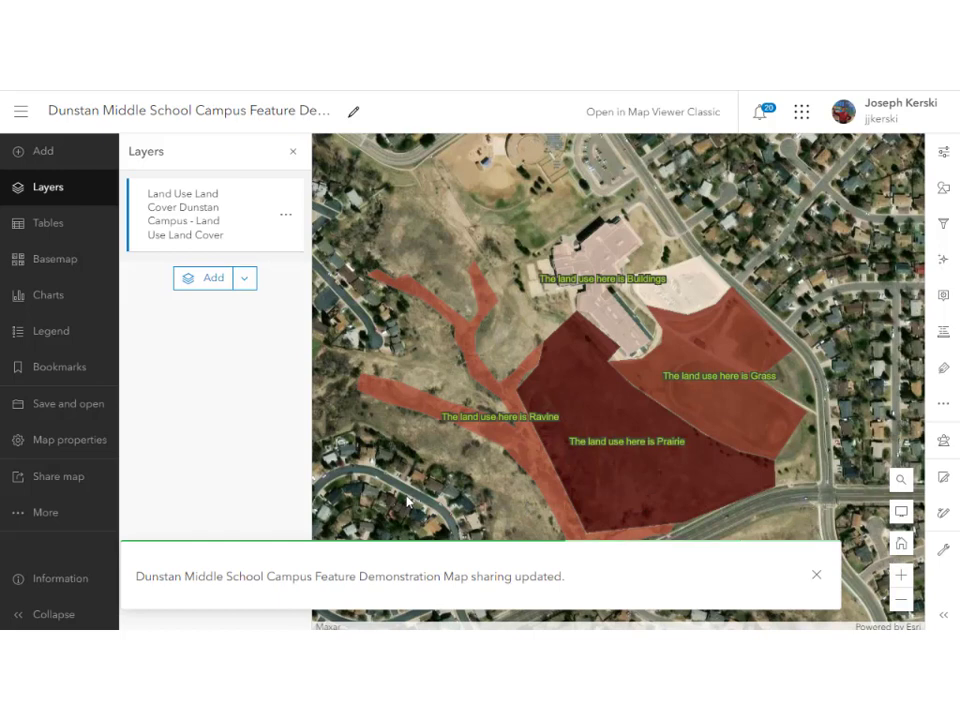